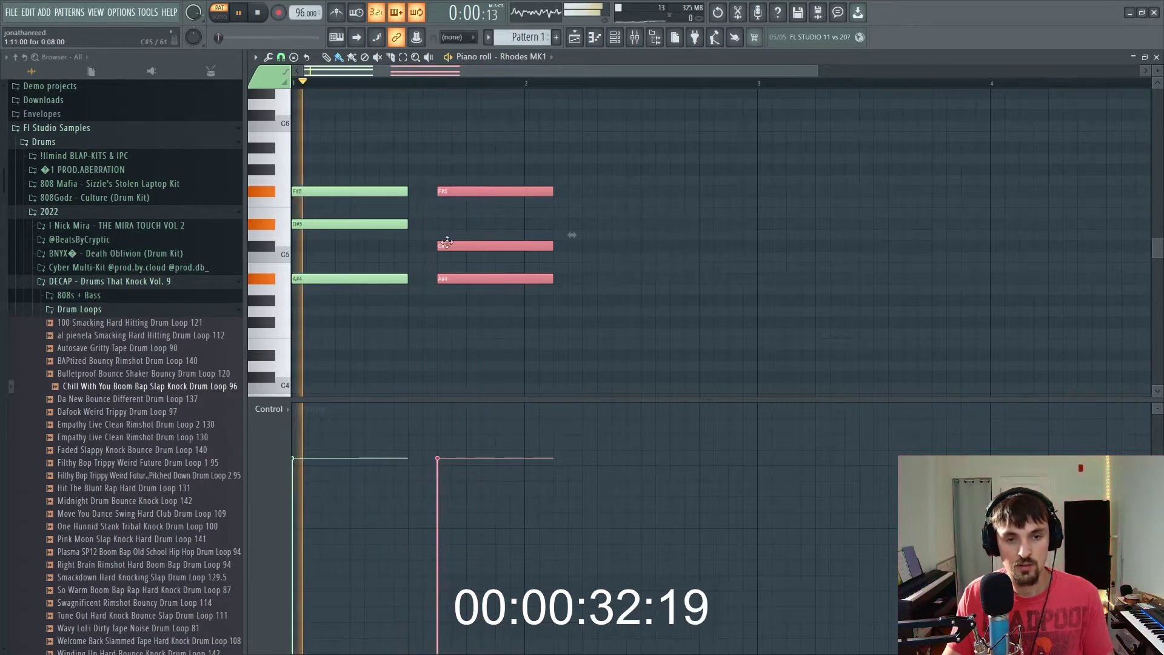
Step: Move the second chord to beat 4 of bar 1 and lengthen the first chord to meet it
drag(457, 189, 486, 191)
drag(427, 297, 392, 162)
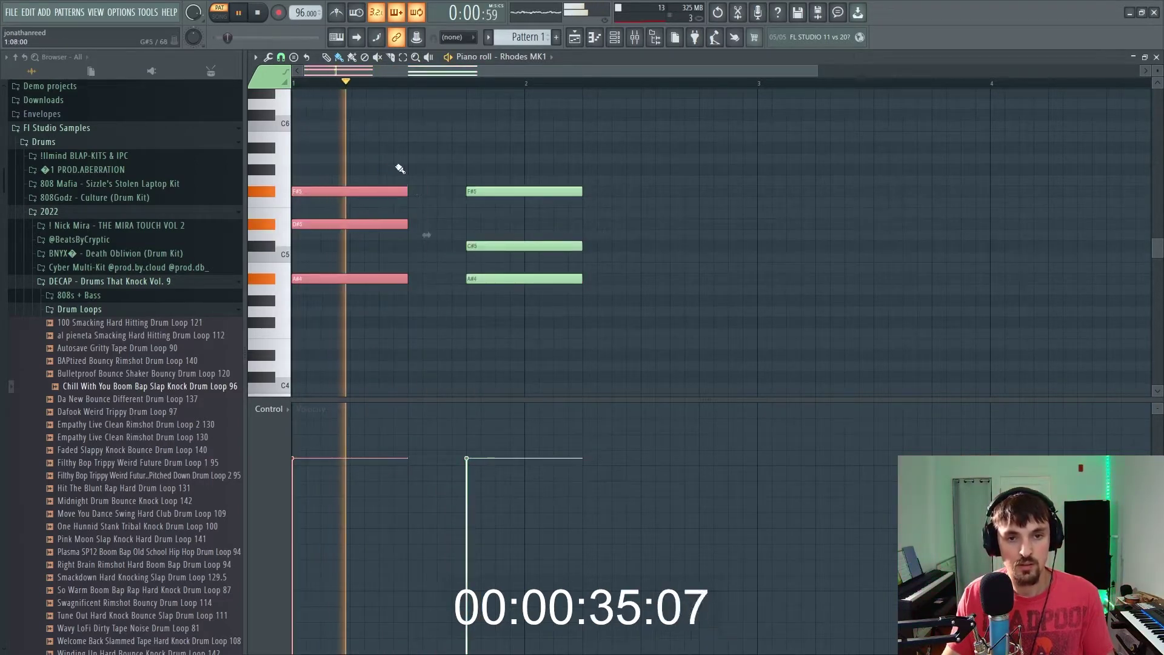
drag(408, 223, 467, 226)
key(space)
Step: Copy the second chord to the start of bar 2 and revoice the copy as D#5, B4 and G#4
drag(525, 179, 534, 305)
key(space)
key(space)
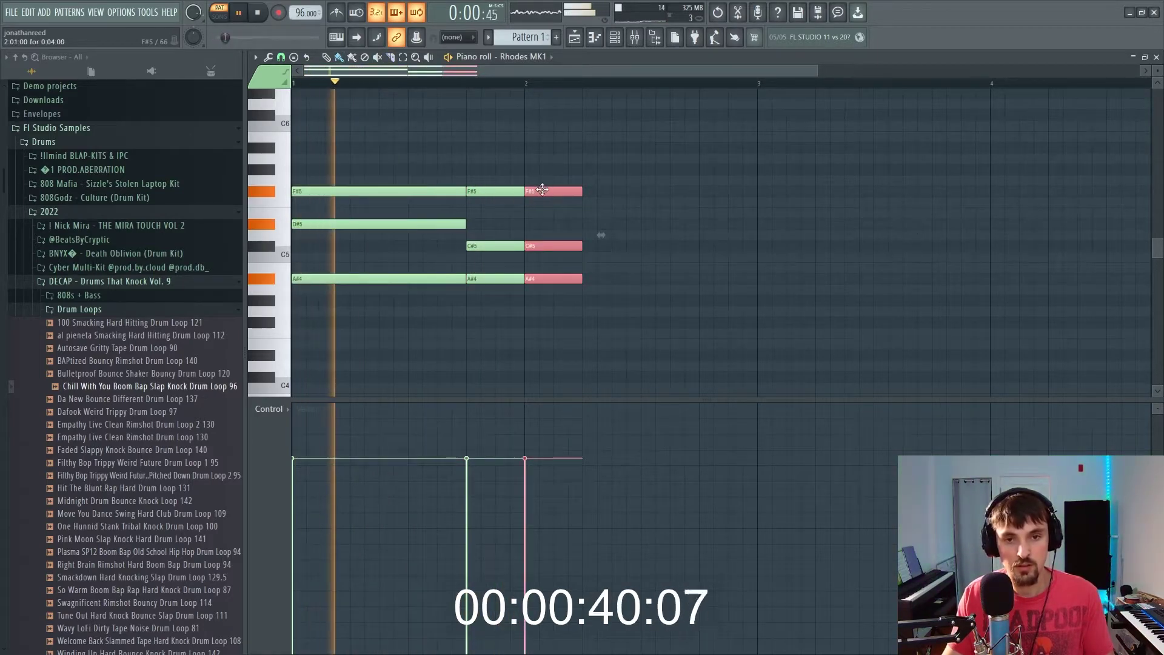
drag(542, 190, 543, 222)
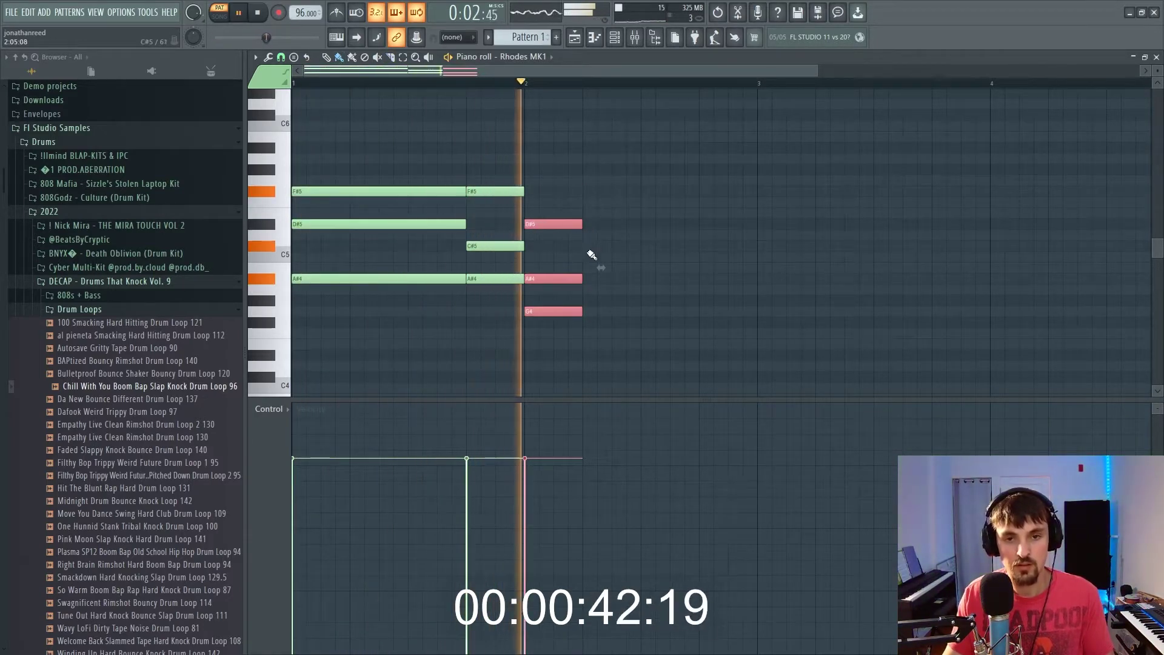
ctrl+click(552, 279)
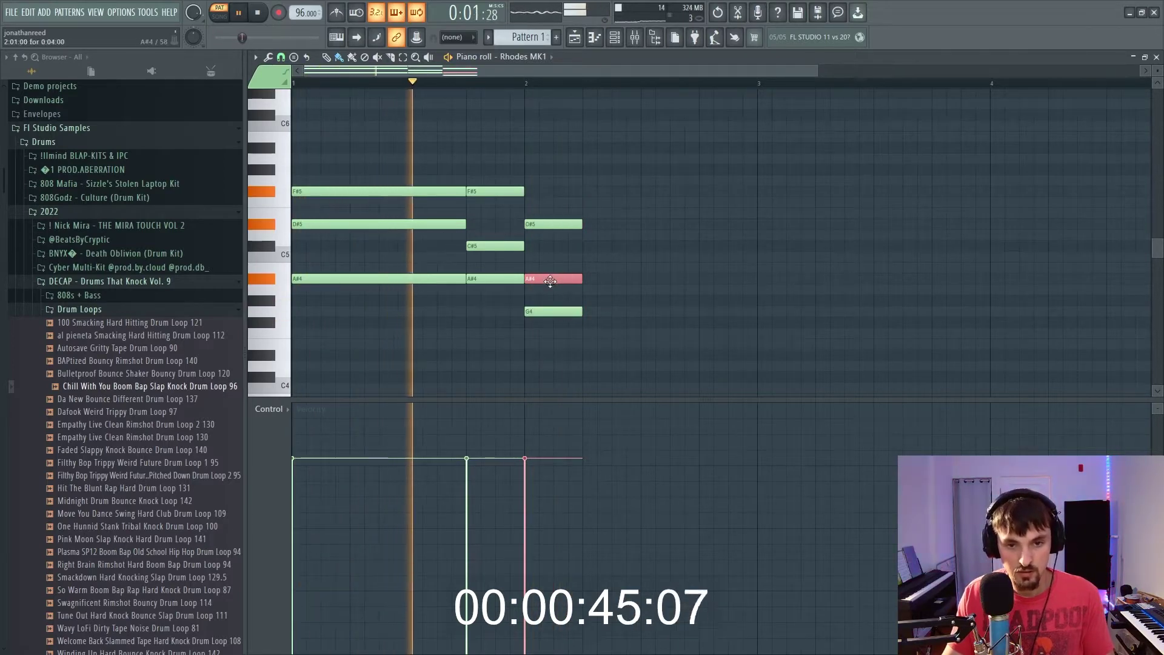
drag(552, 279, 552, 267)
drag(553, 310, 557, 299)
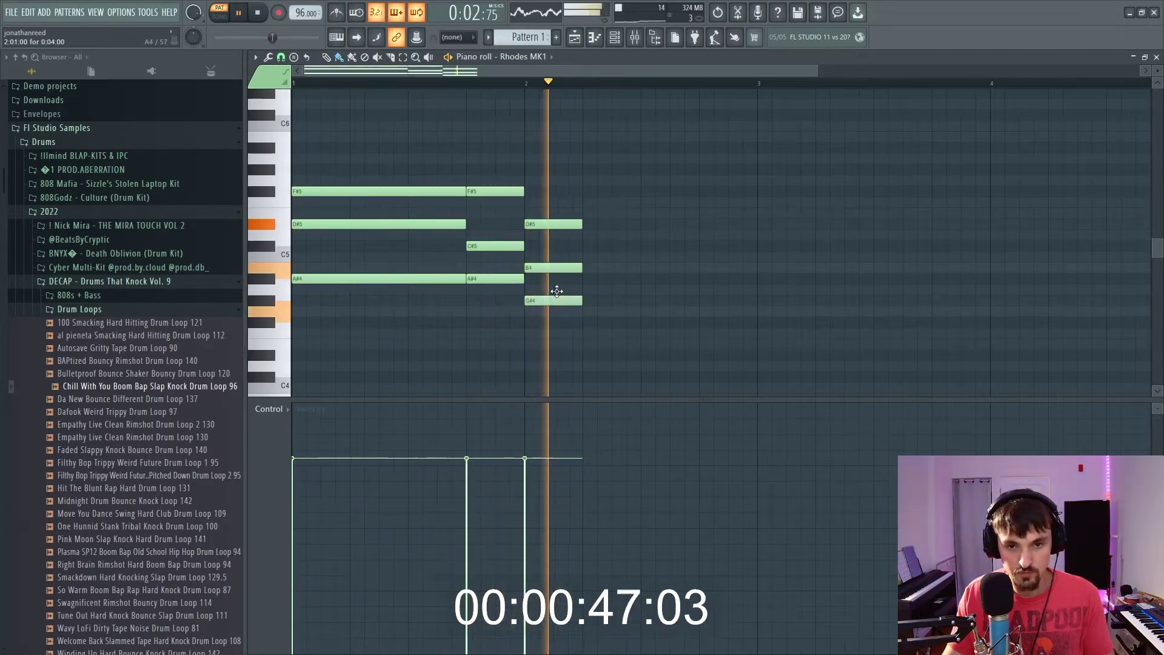
Step: Lengthen all three notes of the bar 2 chord to fill the whole bar
ctrl+click(563, 223)
ctrl+drag(600, 332, 750, 227)
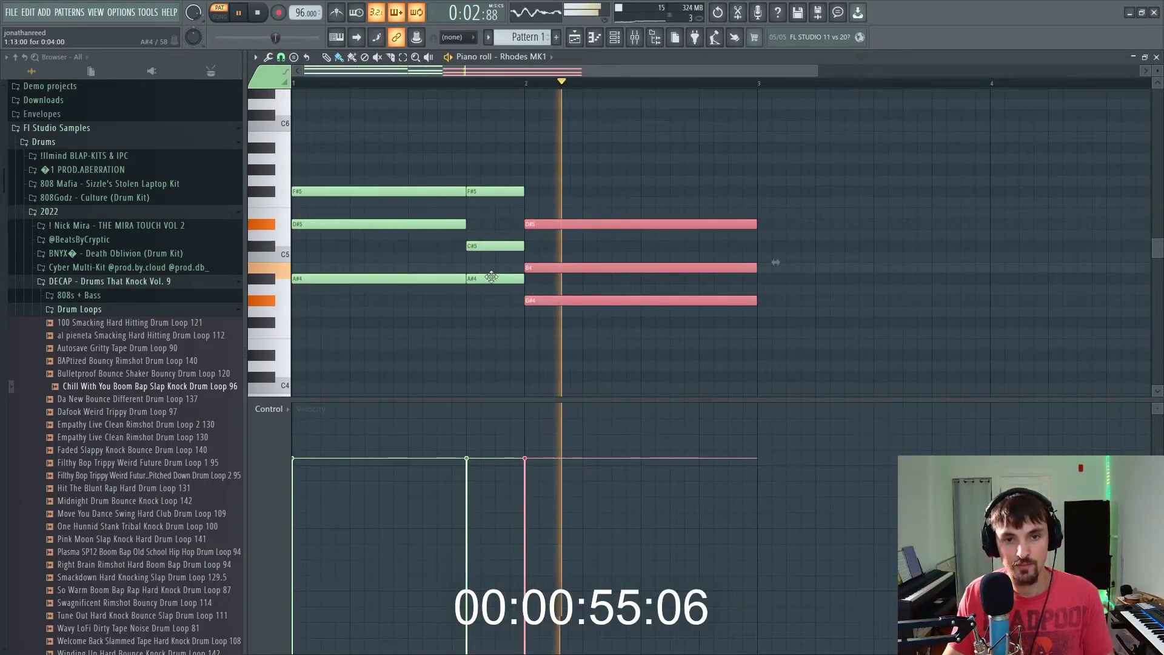
key(space)
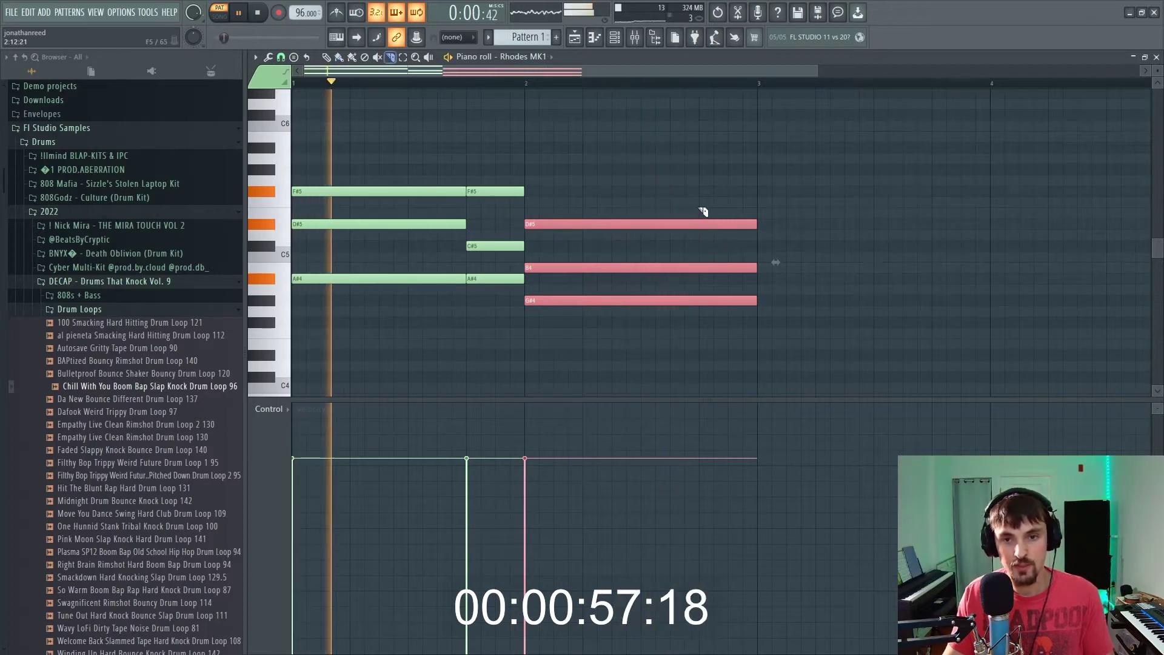
Step: Slice the bar 2 chord at beat 4 and turn its lowest slice into a short F#5 followed by a short G#5
drag(702, 217, 702, 307)
key(ctrl+Up)
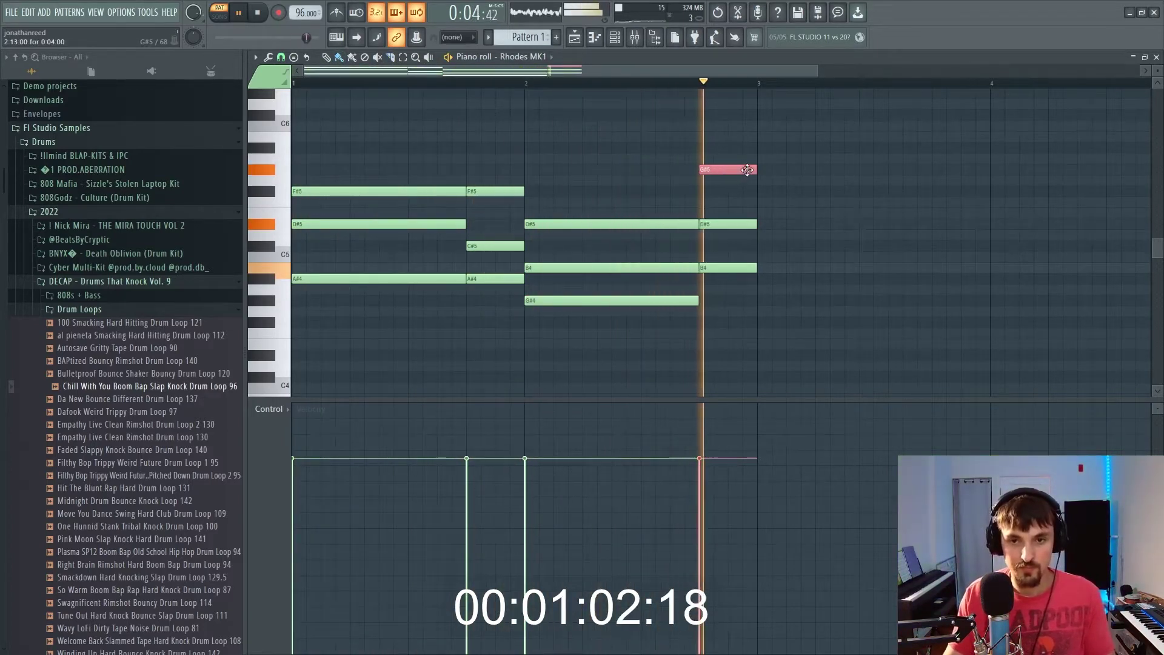
key(space)
mouse_move(737, 175)
mouse_down()
mouse_move(734, 201)
mouse_move(741, 170)
mouse_up()
Step: Duplicate the entire two-bar chord progression into bars 3 and 4
key(ctrl+a)
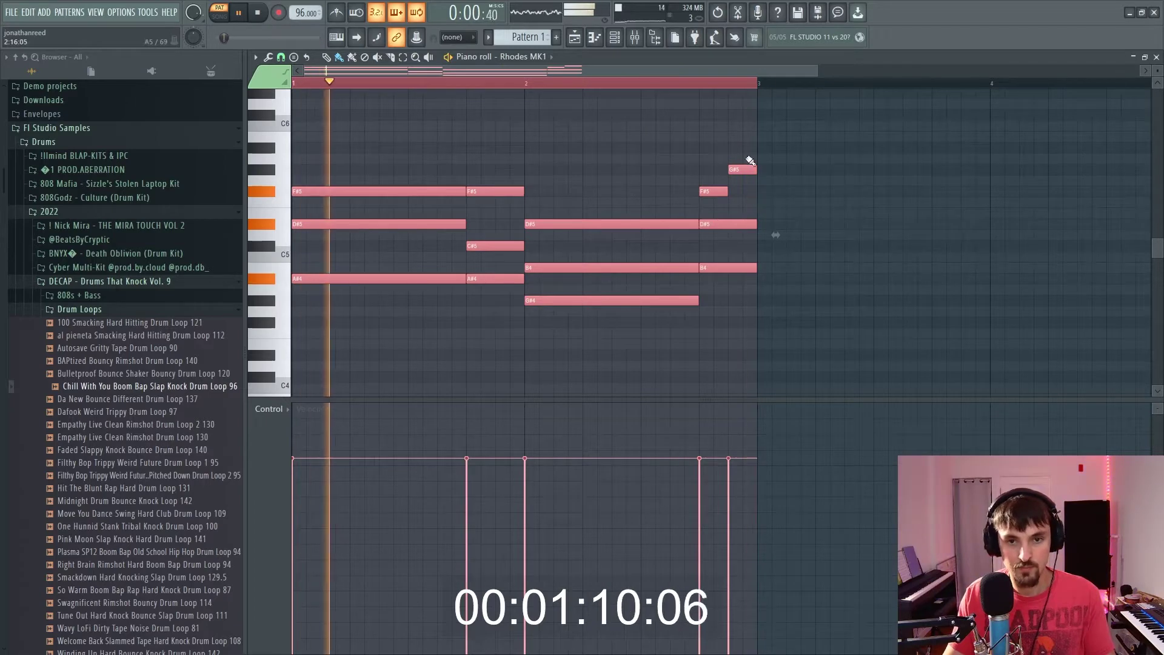
key(ctrl+b)
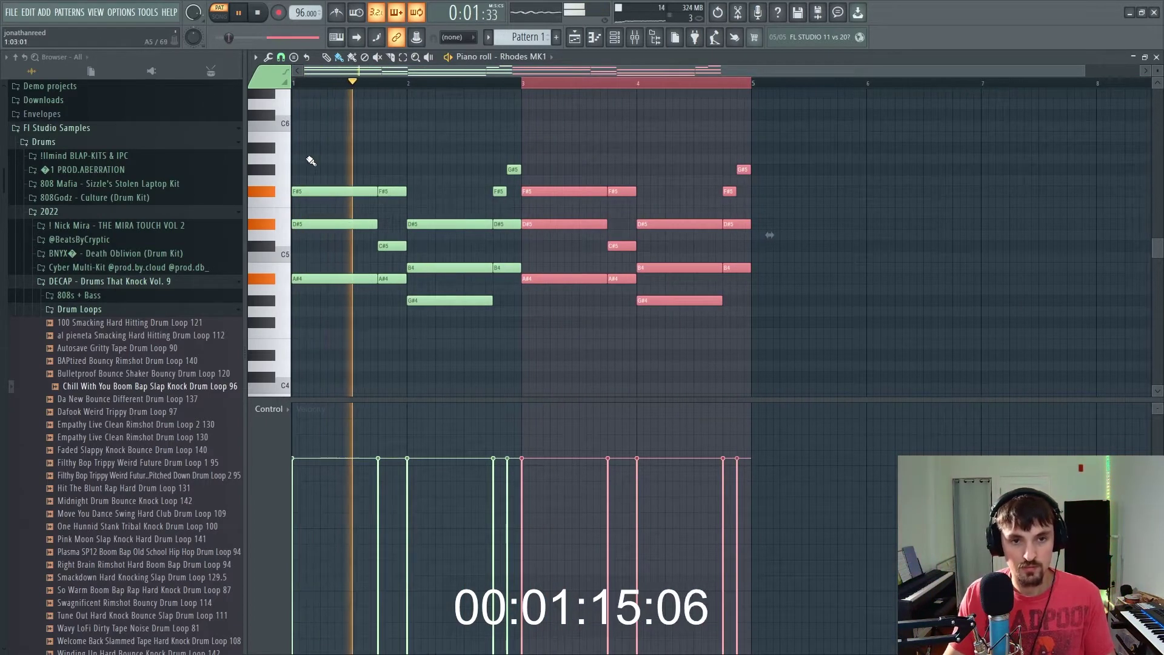
ctrl+click(471, 83)
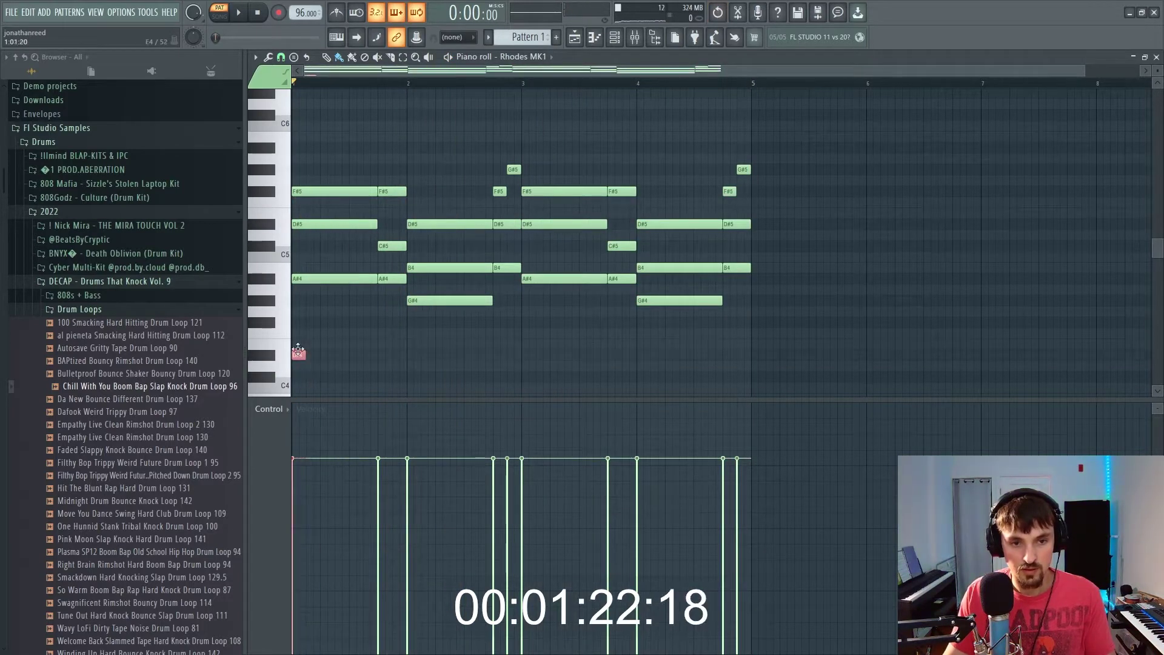
Step: Try a bass line of one-bar notes under the chords: D#4, B3, D#4 and E4
drag(305, 356, 403, 356)
click(434, 378)
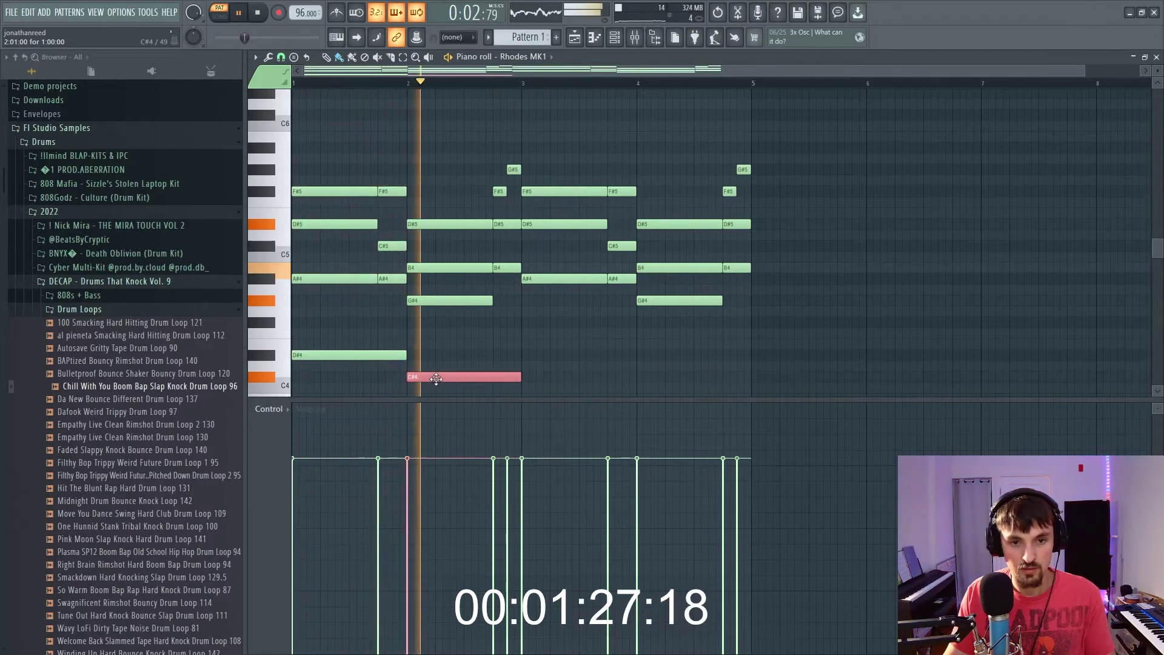
scroll(434, 379, down, 2)
drag(418, 314, 420, 342)
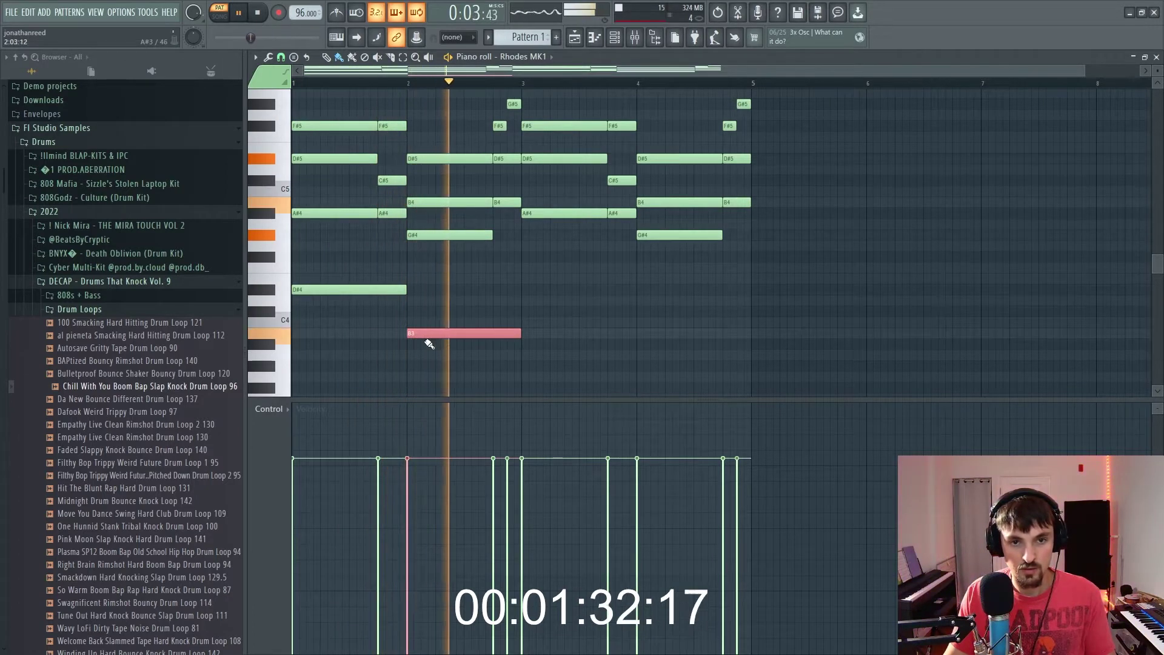
click(532, 290)
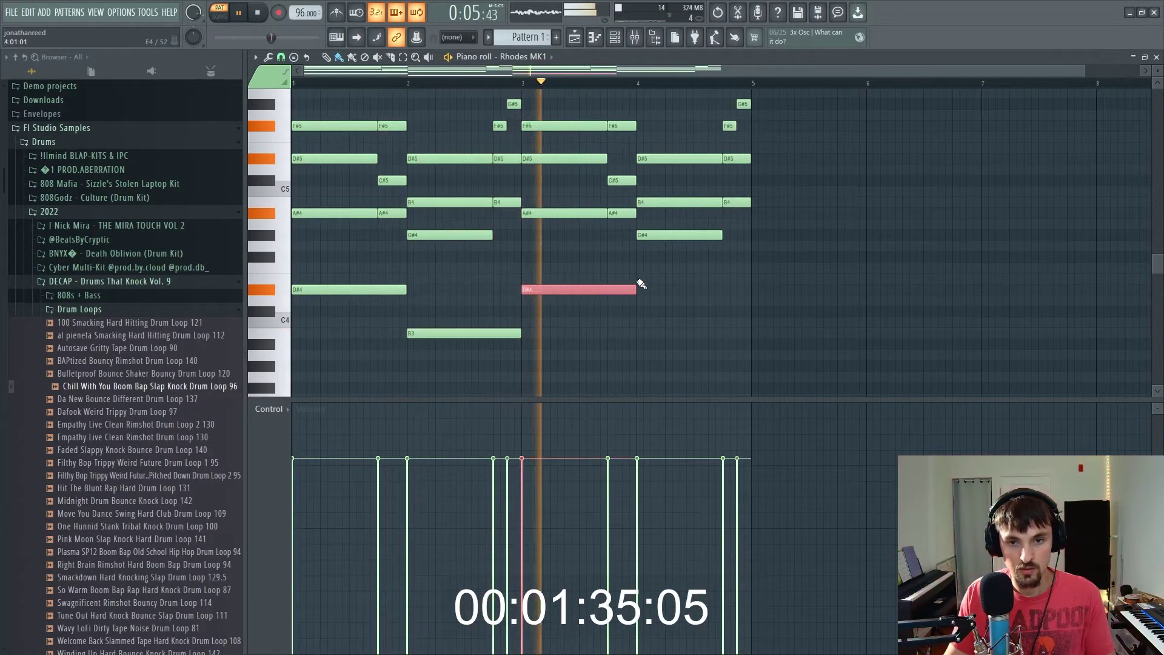
click(643, 269)
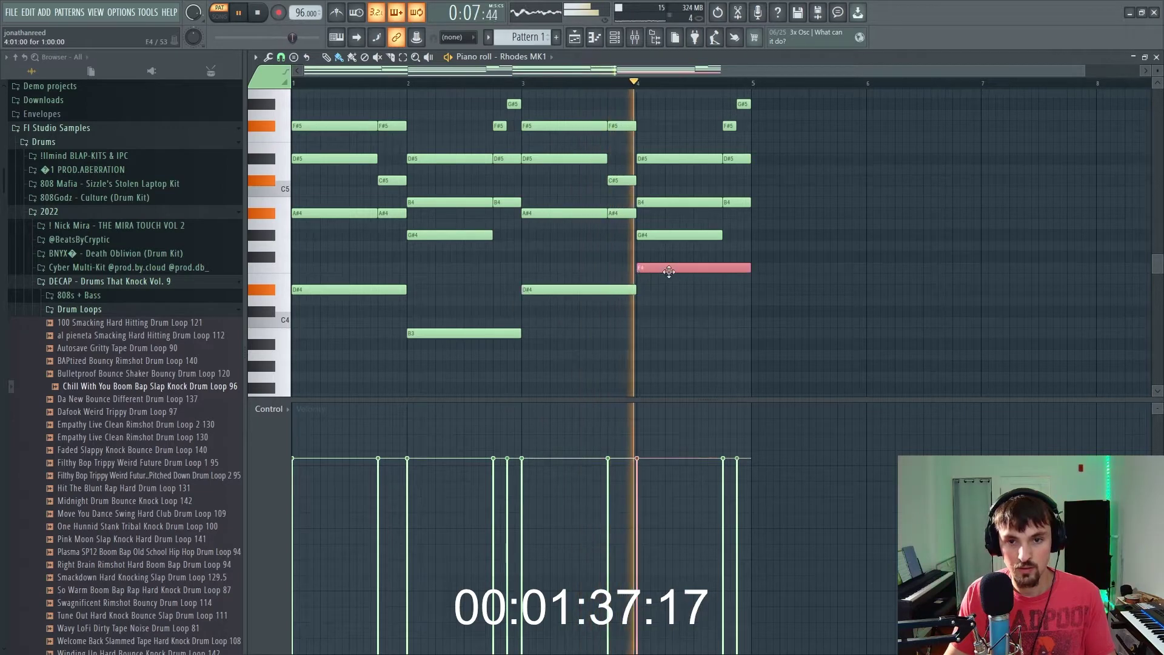
drag(673, 281, 674, 283)
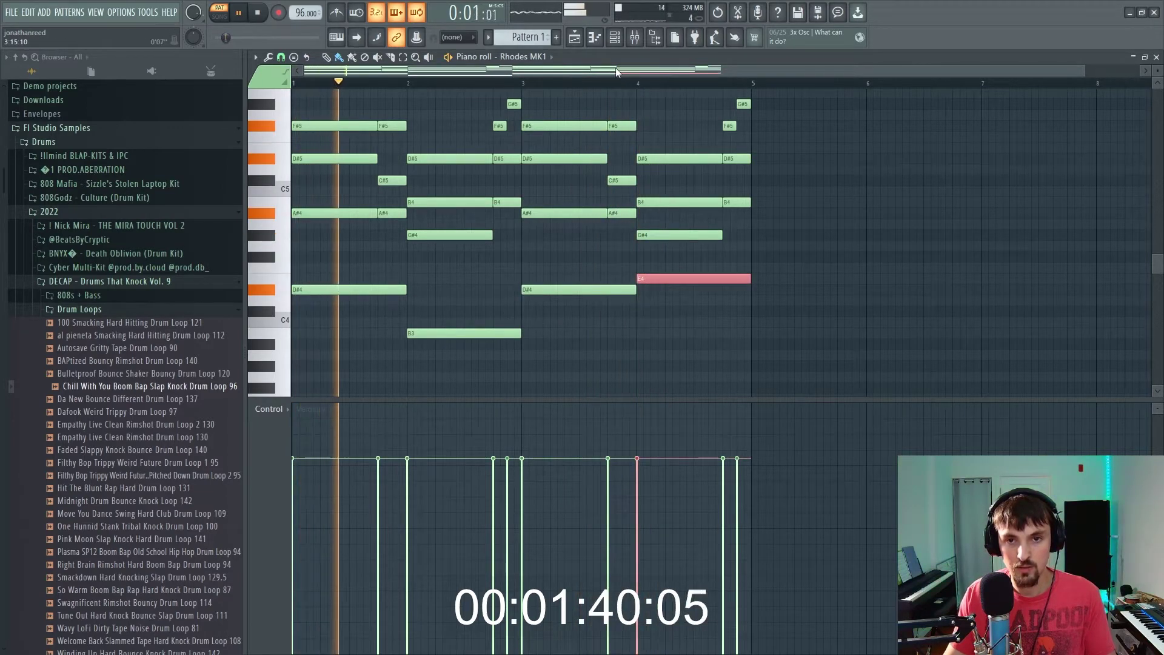
click(504, 83)
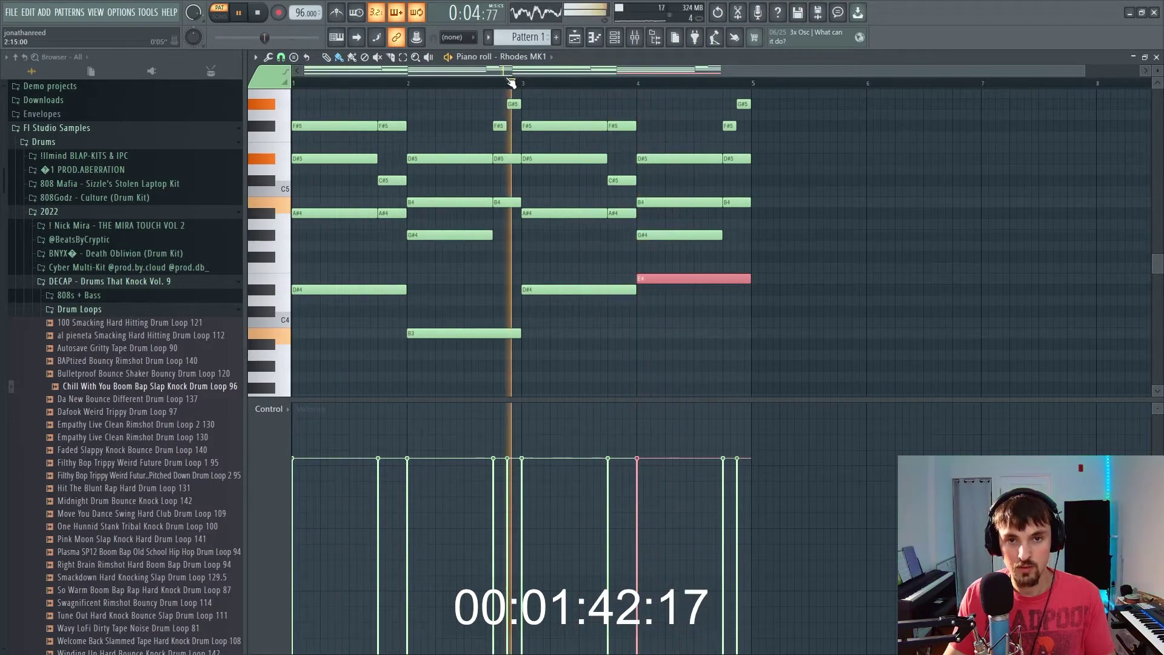
Step: Restrict the E4 bass note in bar 4 to the last beat of the bar
drag(674, 279, 756, 287)
key(b)
right_click(773, 280)
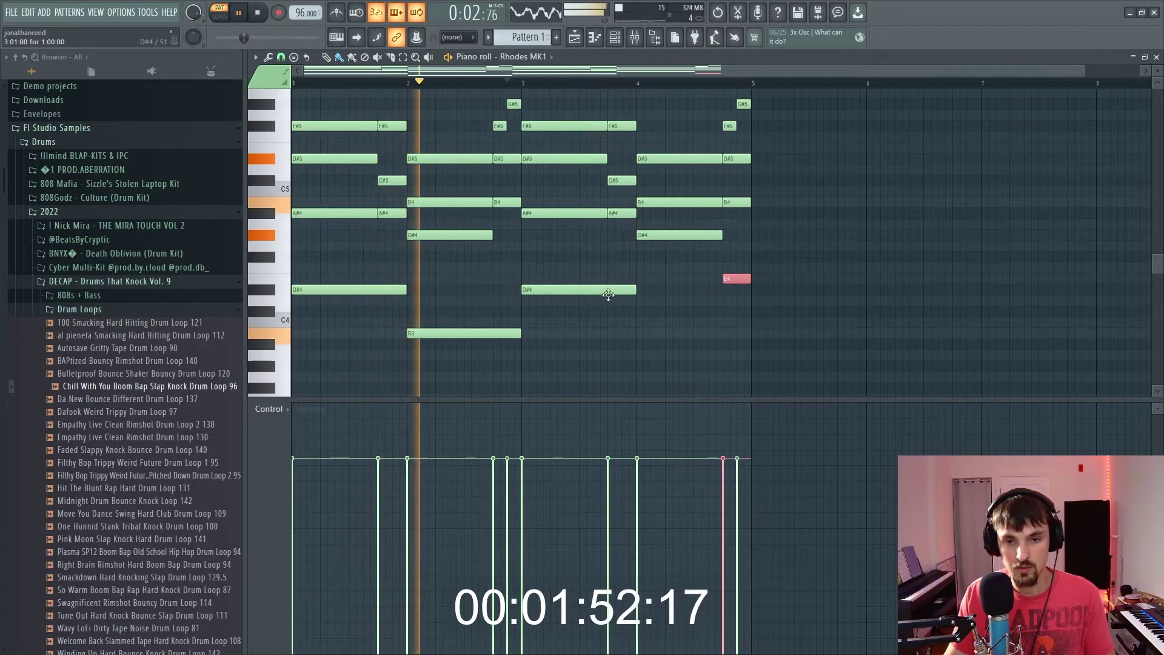
Step: Delete all the bass notes below the chords and play the pattern without them
right_click(744, 280)
right_click(582, 291)
key(space)
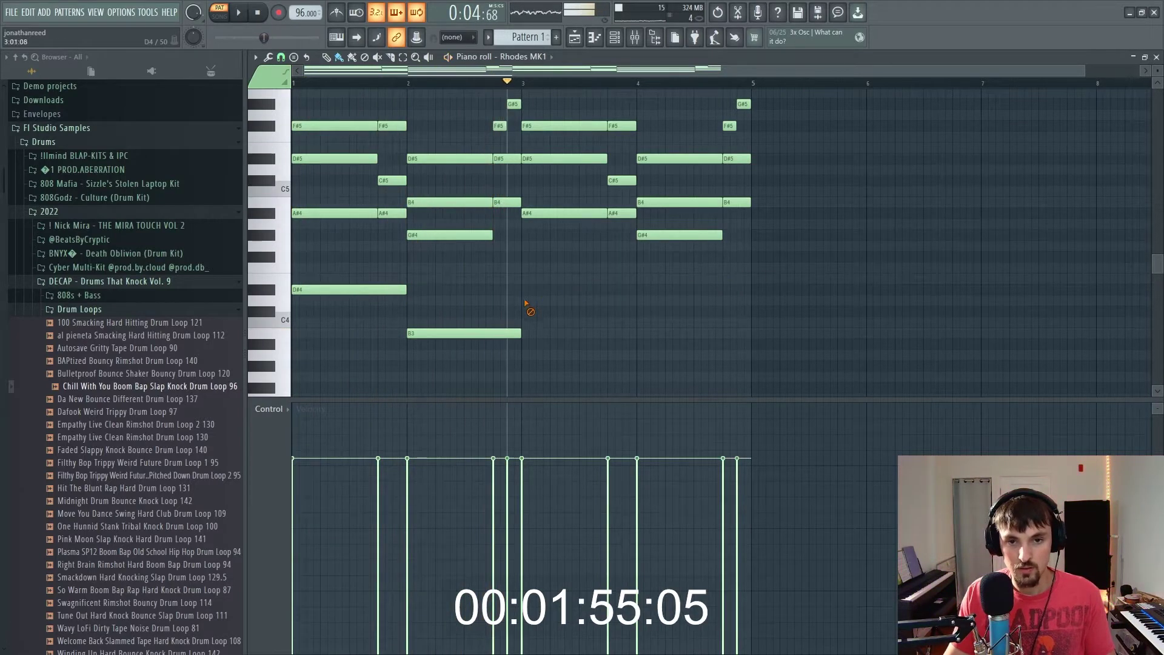
key(ctrl+a)
scroll(533, 260, up, 3)
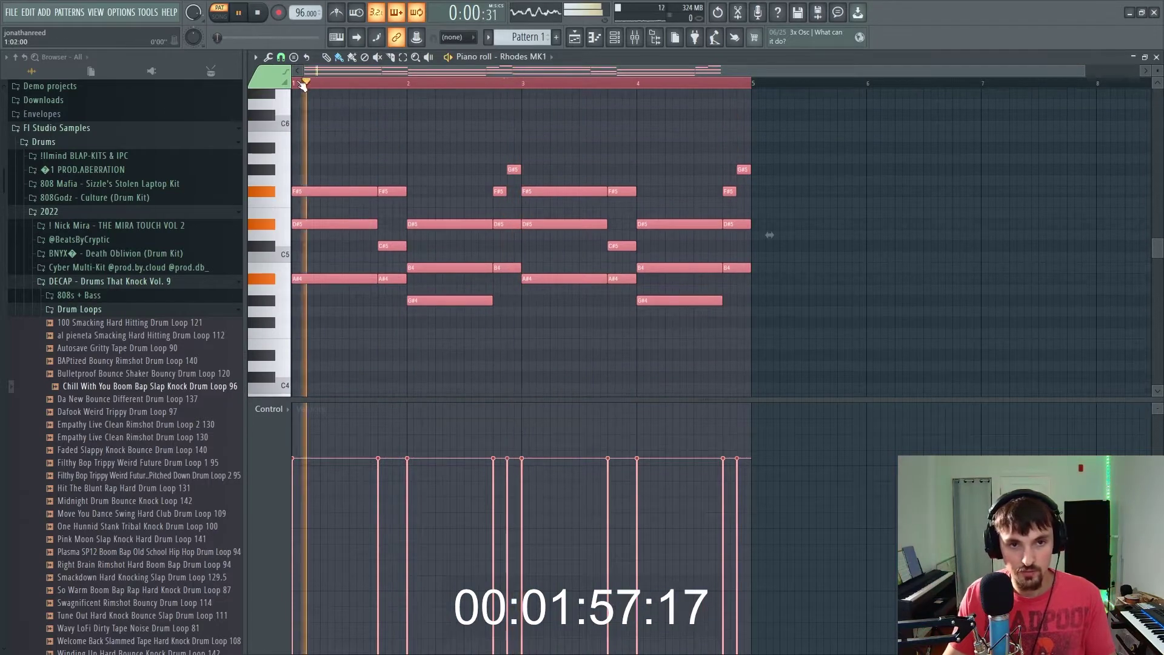
key(space)
Step: Delete the beat 4 notes in bar 2 and lengthen the remaining D#5, B4 and G#4 to fill the bar
right_click(513, 172)
ctrl+click(502, 190)
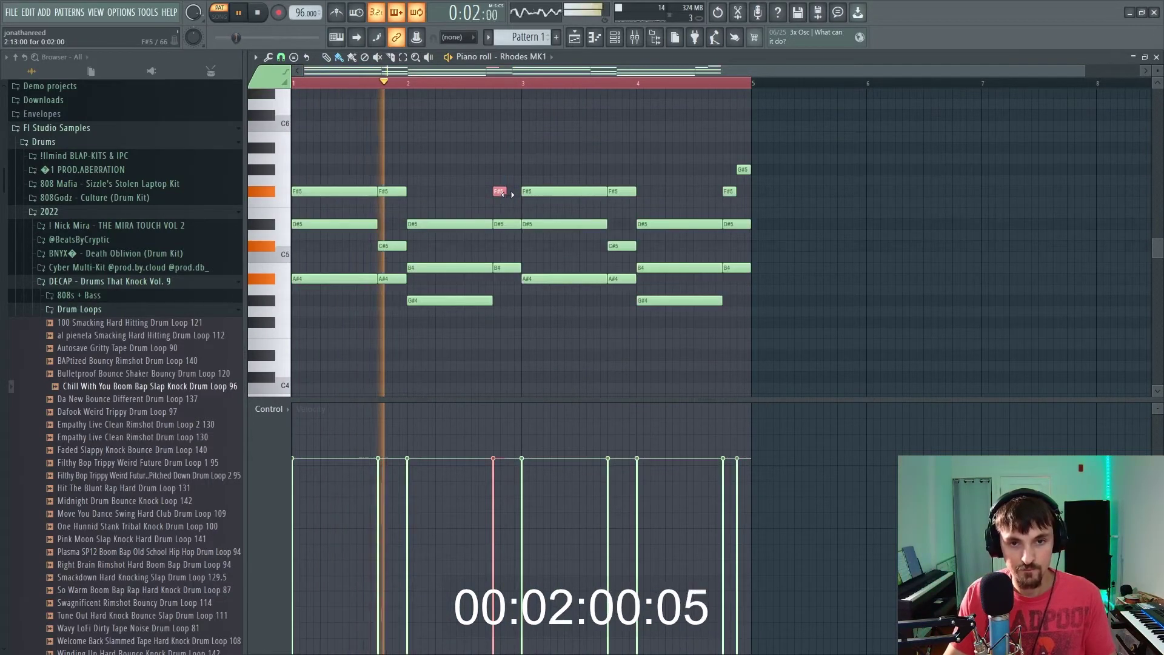
right_click(508, 191)
right_click(509, 224)
right_click(510, 268)
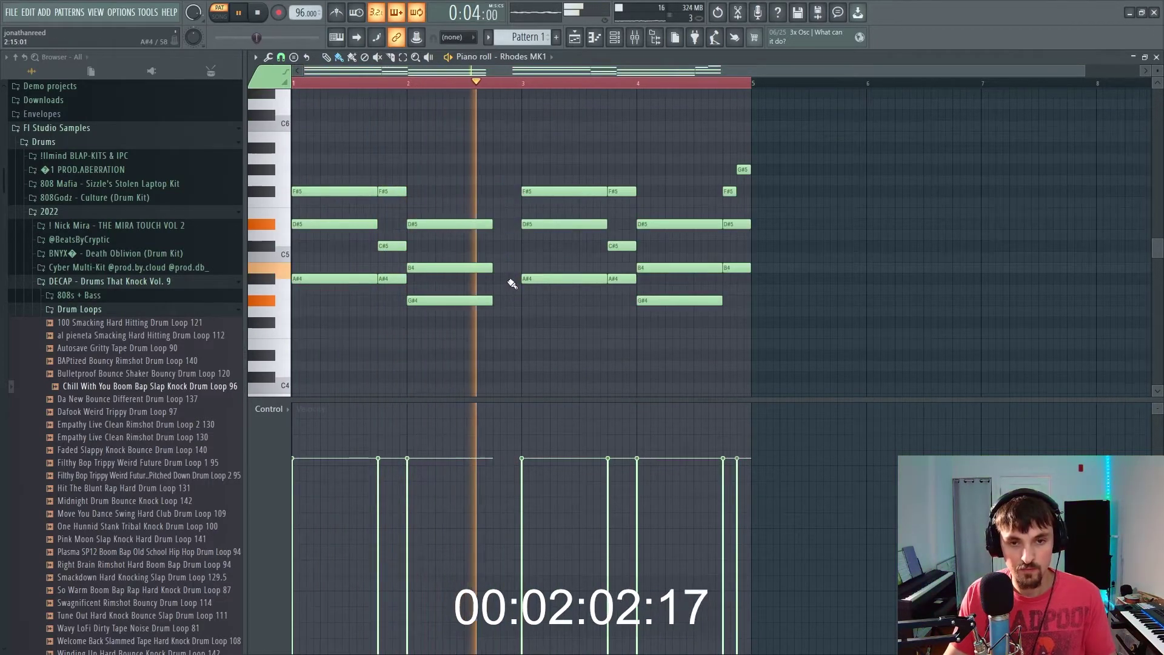
drag(501, 330, 521, 229)
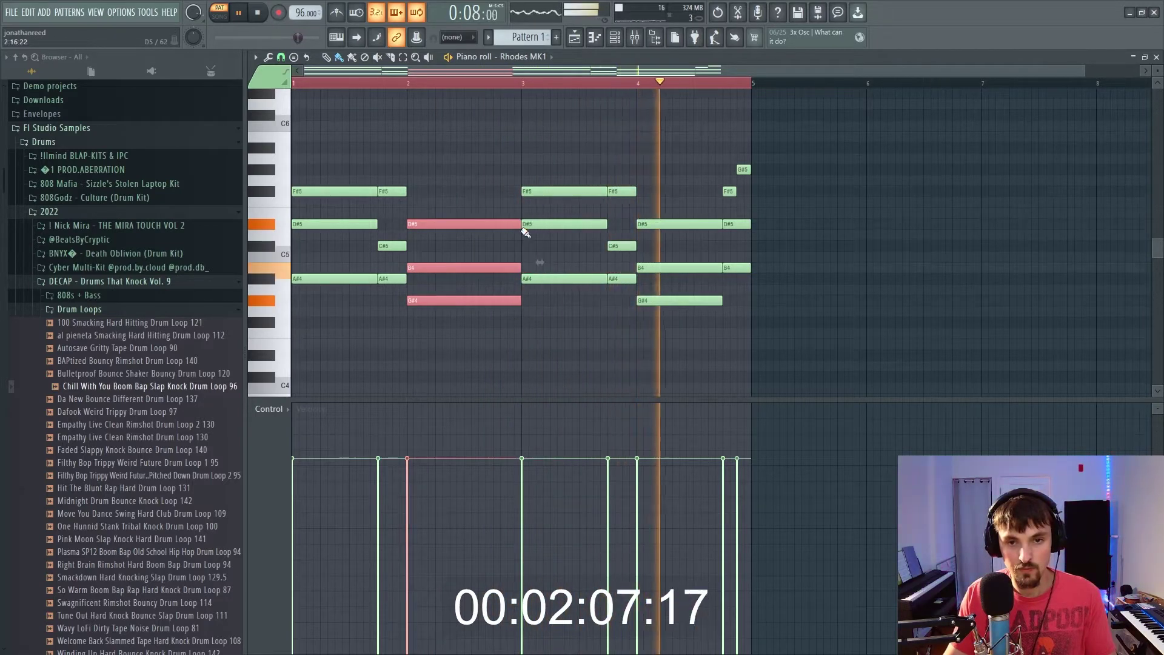
Step: Try revoicing the bar 4 chord by moving its G#4 up to F#5 and its long B4 down to A#4
click(675, 300)
key(ctrl+Up)
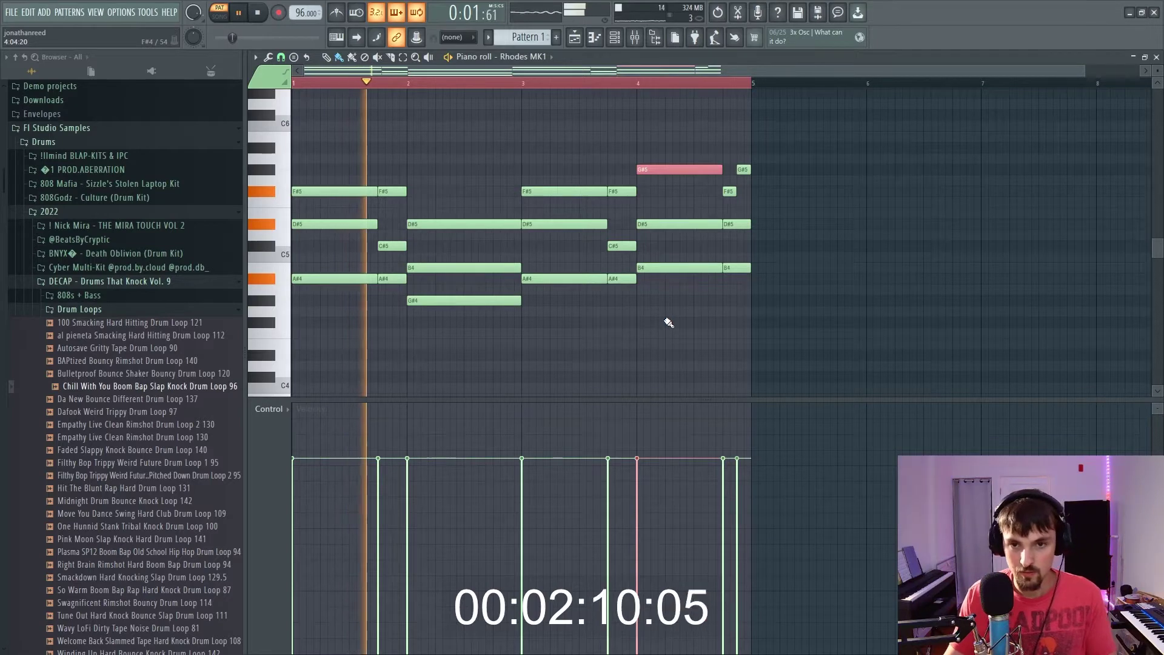
drag(654, 171, 654, 201)
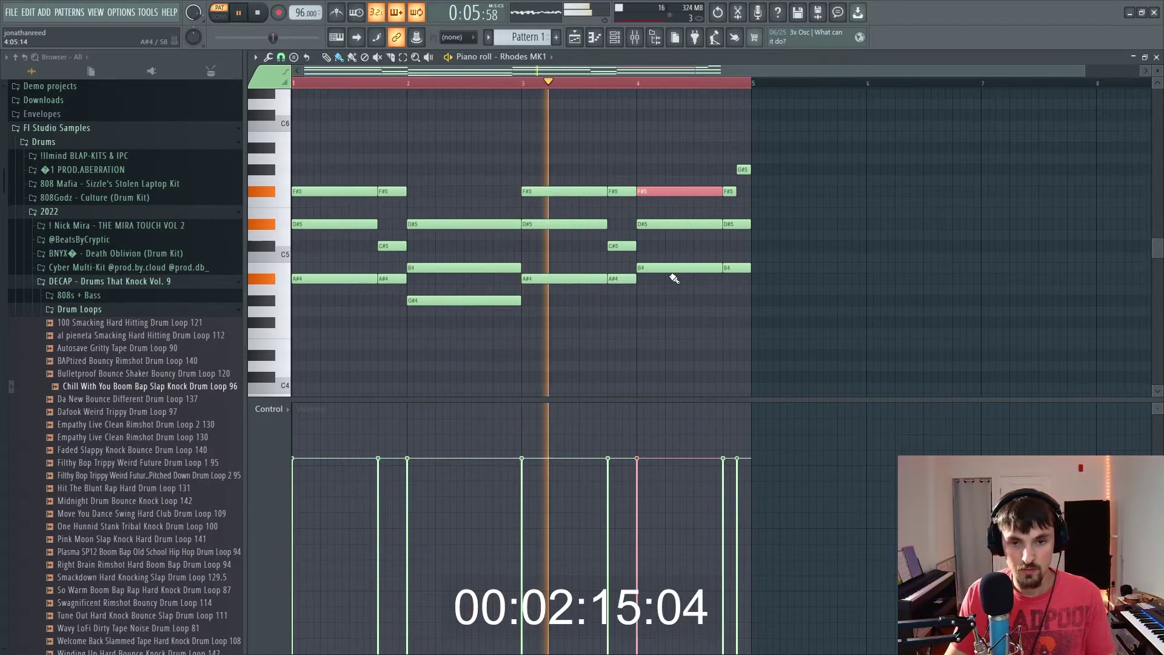
drag(669, 270, 669, 281)
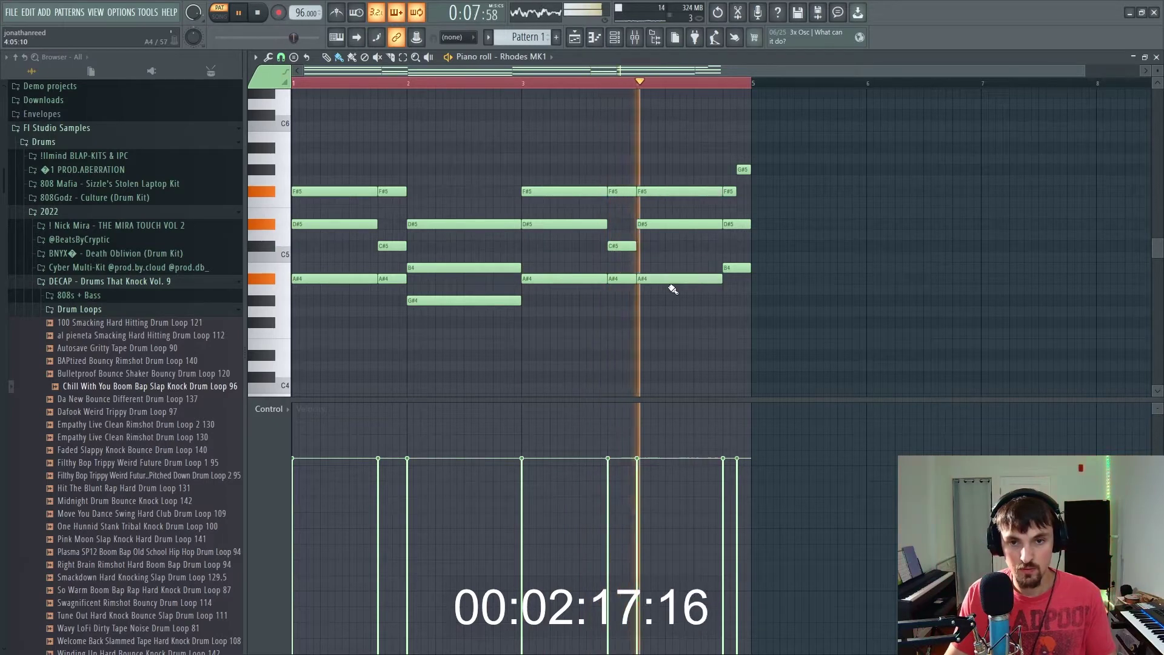
Step: Undo the last bar 4 note moves and drop the chord's long top note an octave to G#4
key(ctrl+z)
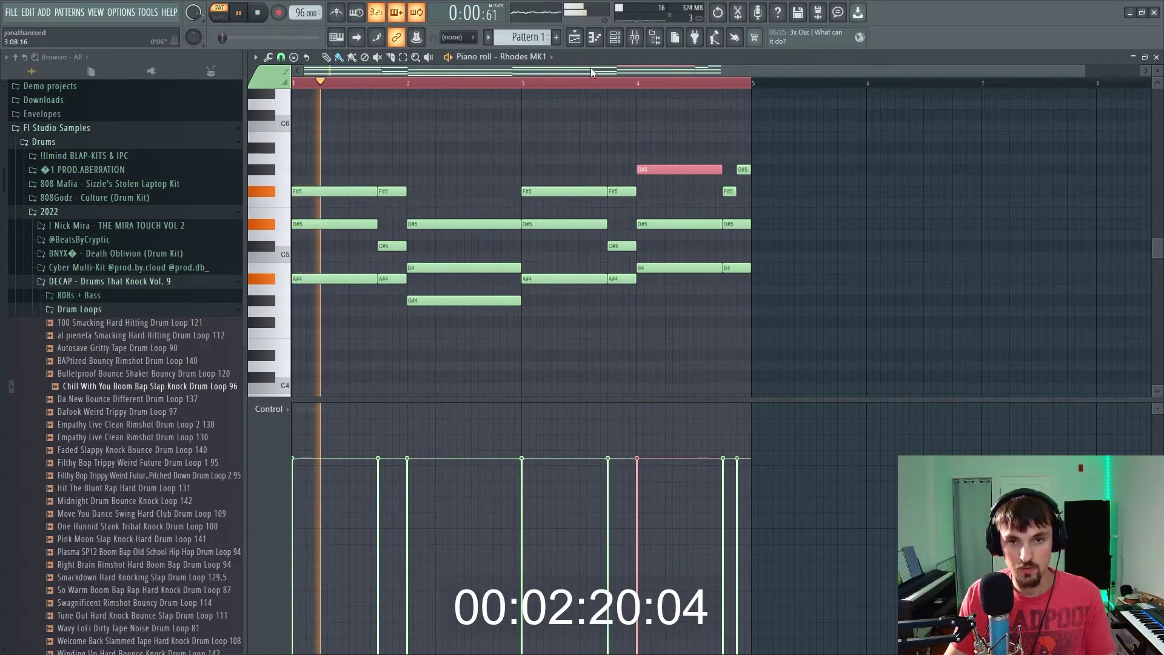
click(610, 84)
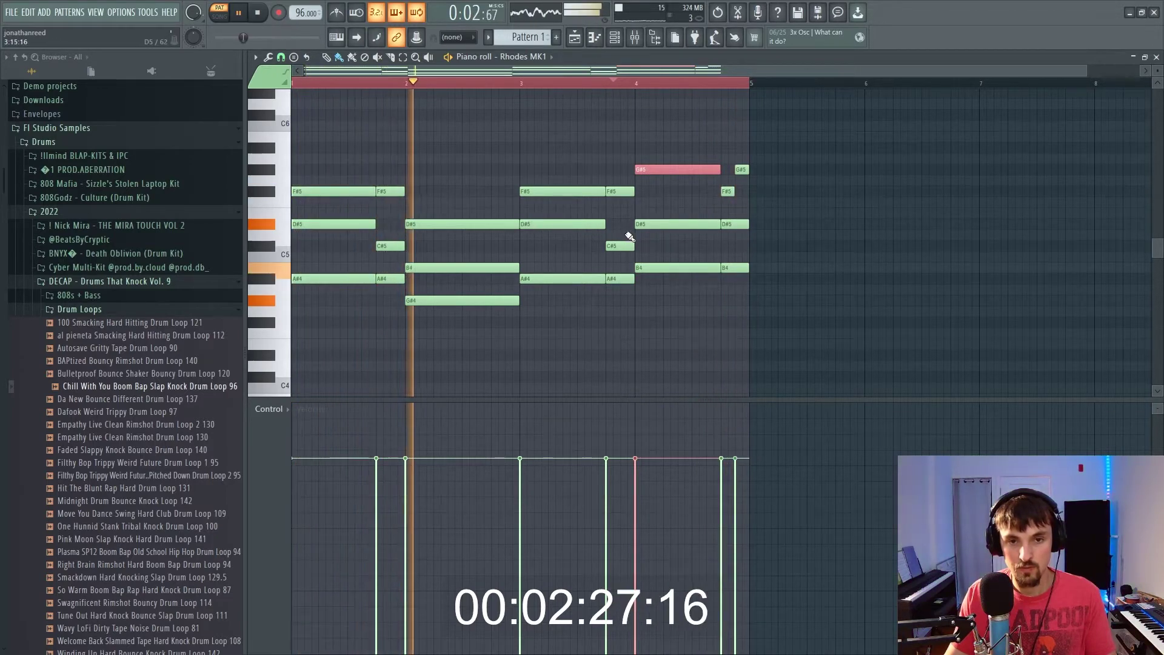
key(ctrl+Down)
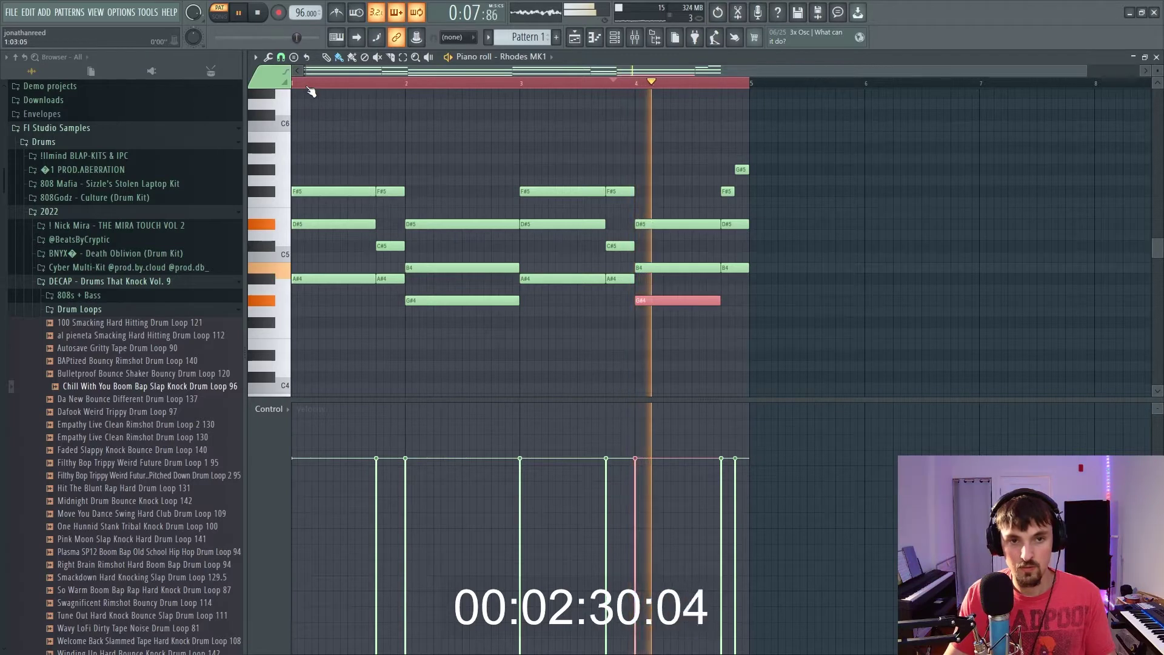
Step: Move the lowest note of the bar 2 chord up an octave and lower it to F#5
click(461, 299)
key(ctrl+Up)
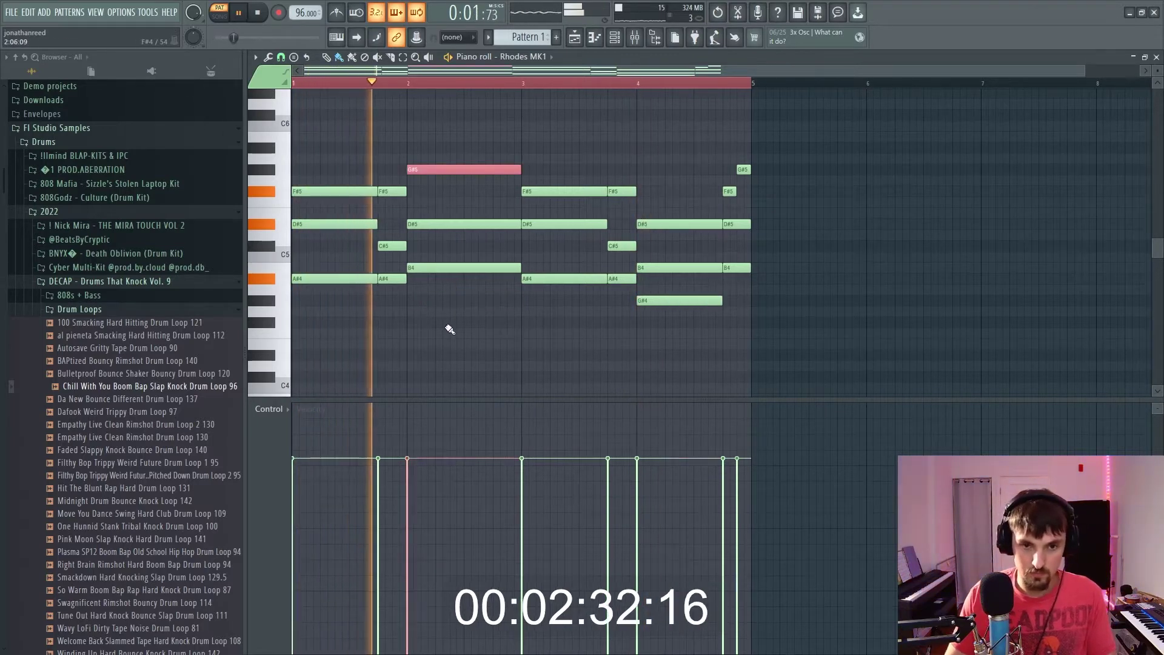
mouse_move(443, 268)
mouse_down()
mouse_move(443, 247)
mouse_move(443, 278)
mouse_up()
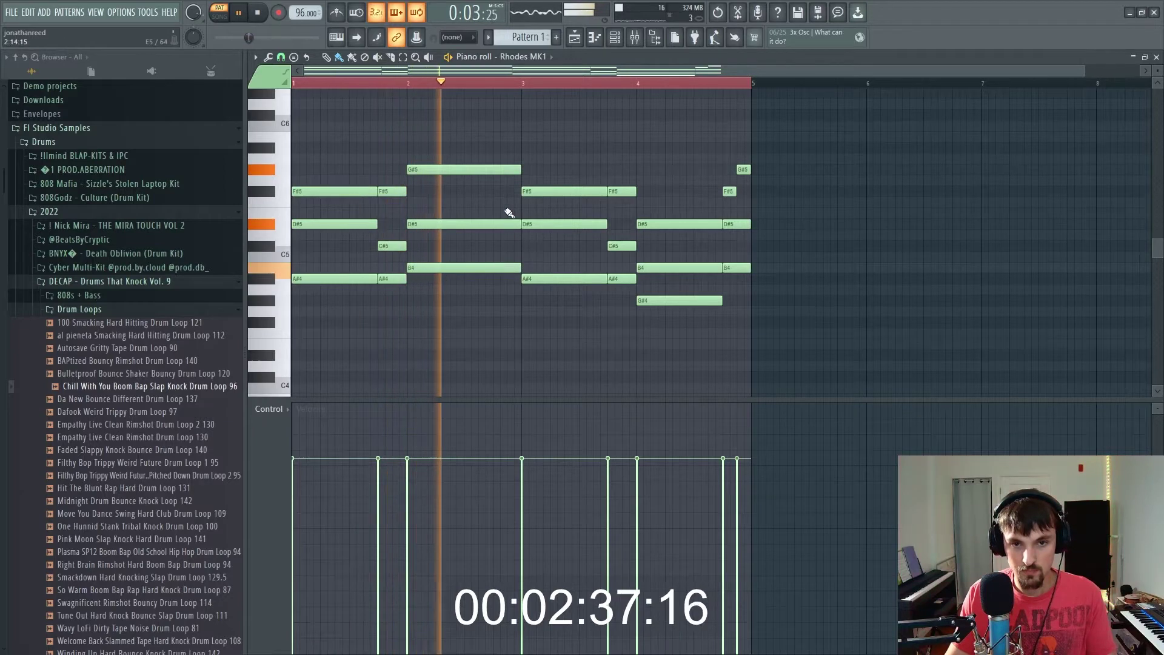
drag(442, 173, 435, 193)
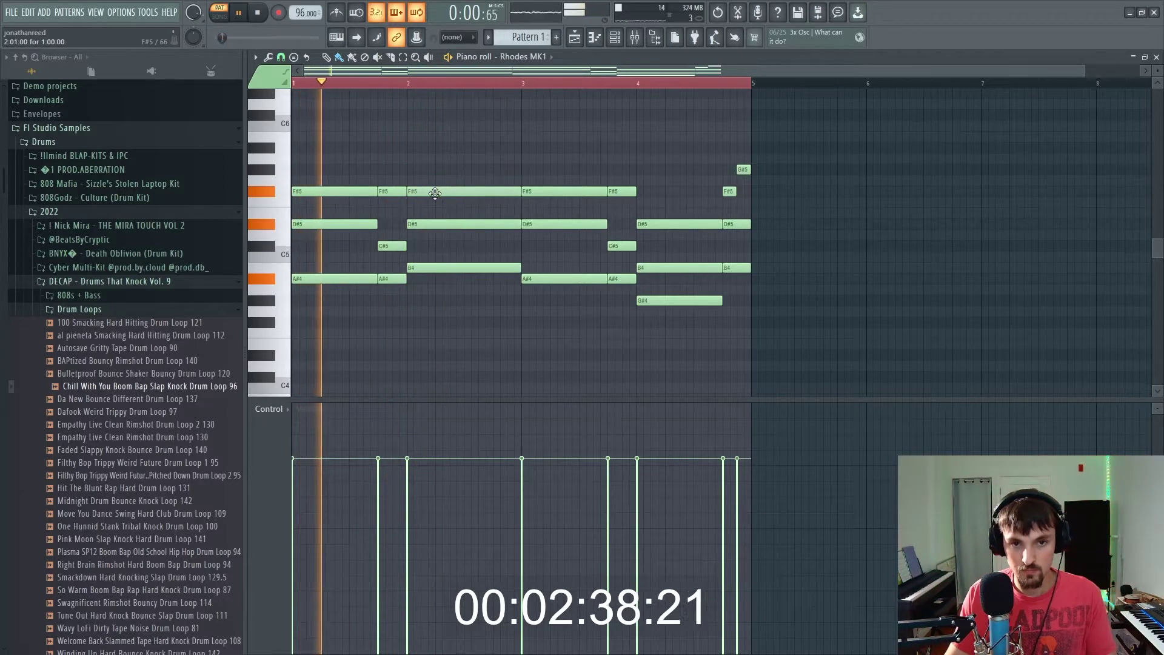
Step: Split the bar 2 F#5 at beat 4, raise the end piece to G#5, and drop it an octave to G#4
click(506, 193)
drag(508, 180, 509, 170)
key(ctrl+a)
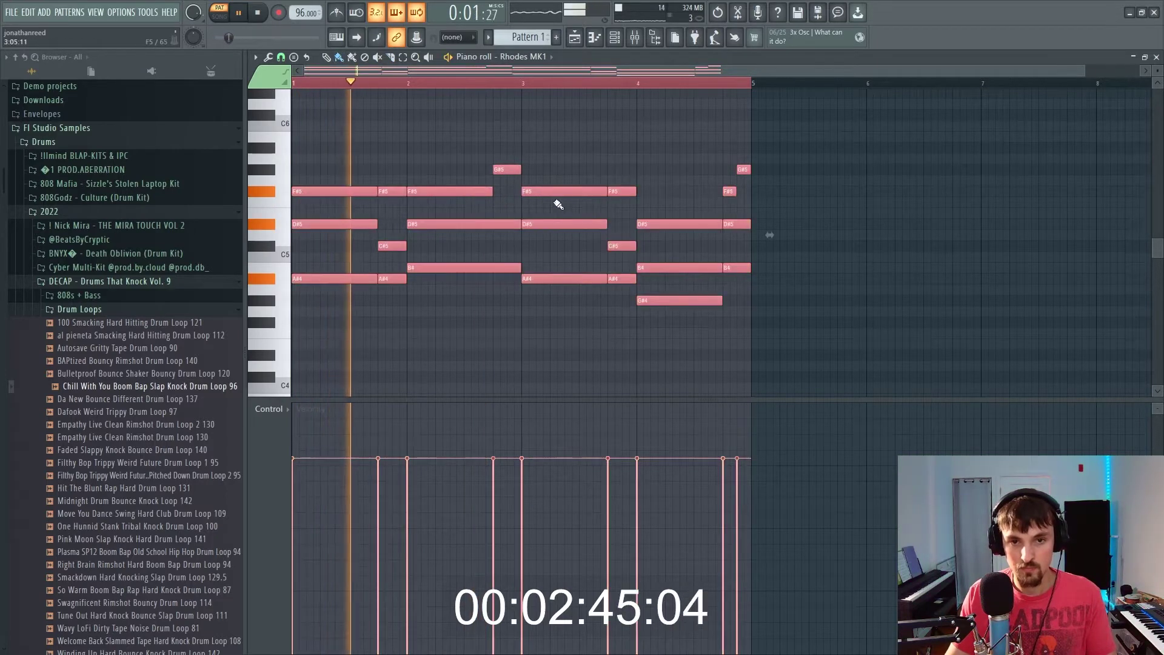
ctrl+click(567, 86)
click(508, 170)
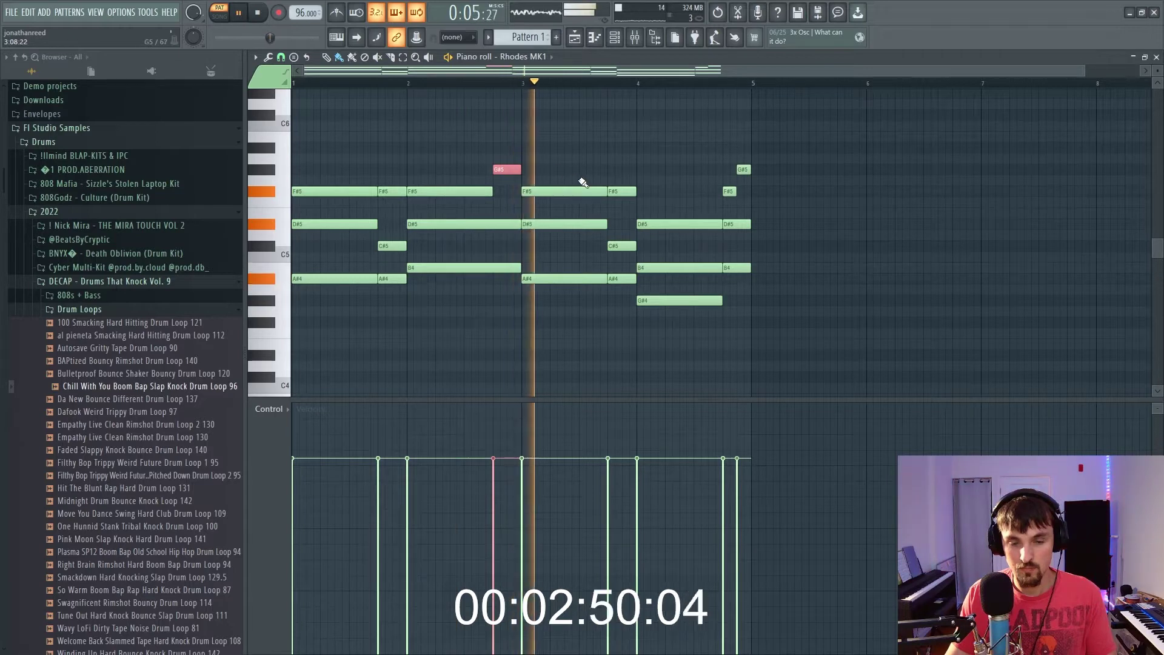
key(ctrl+Down)
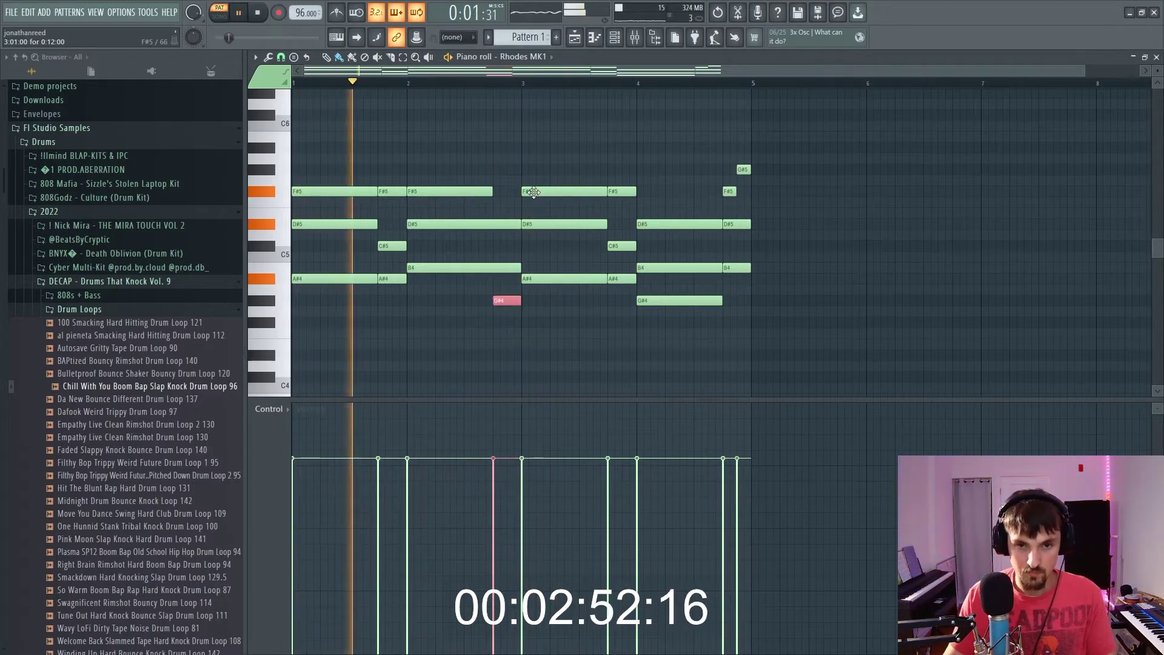
Step: Randomize the levels of all Rhodes notes in bipolar mode, varying their velocities
key(ctrl+a)
key(alt+r)
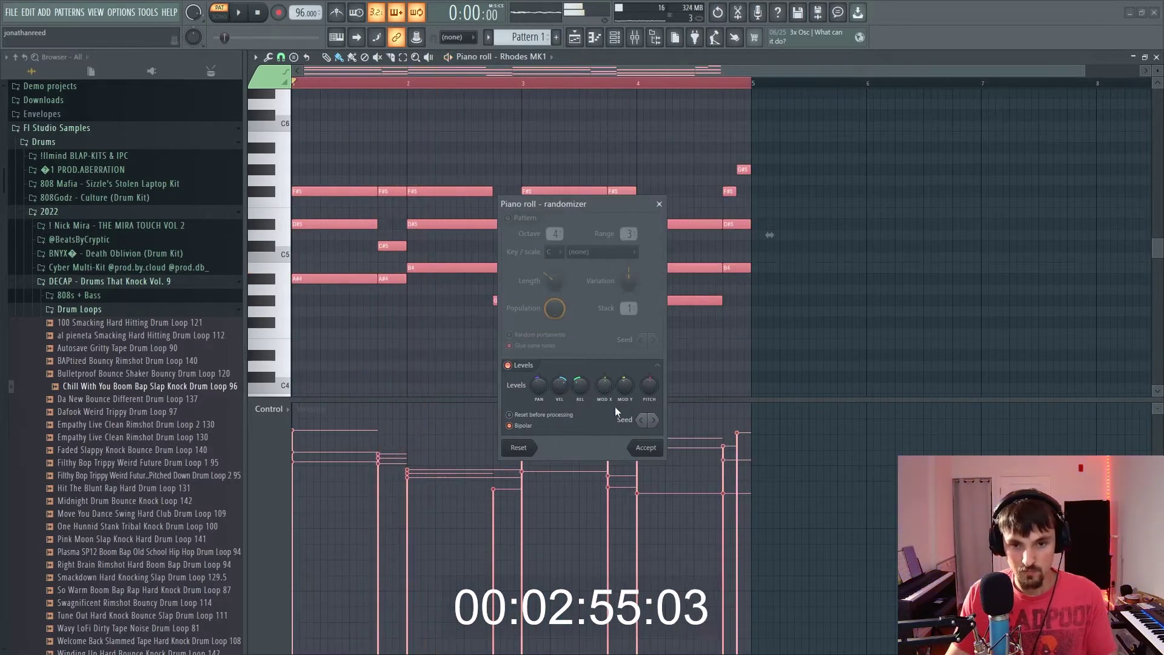
drag(600, 390, 601, 394)
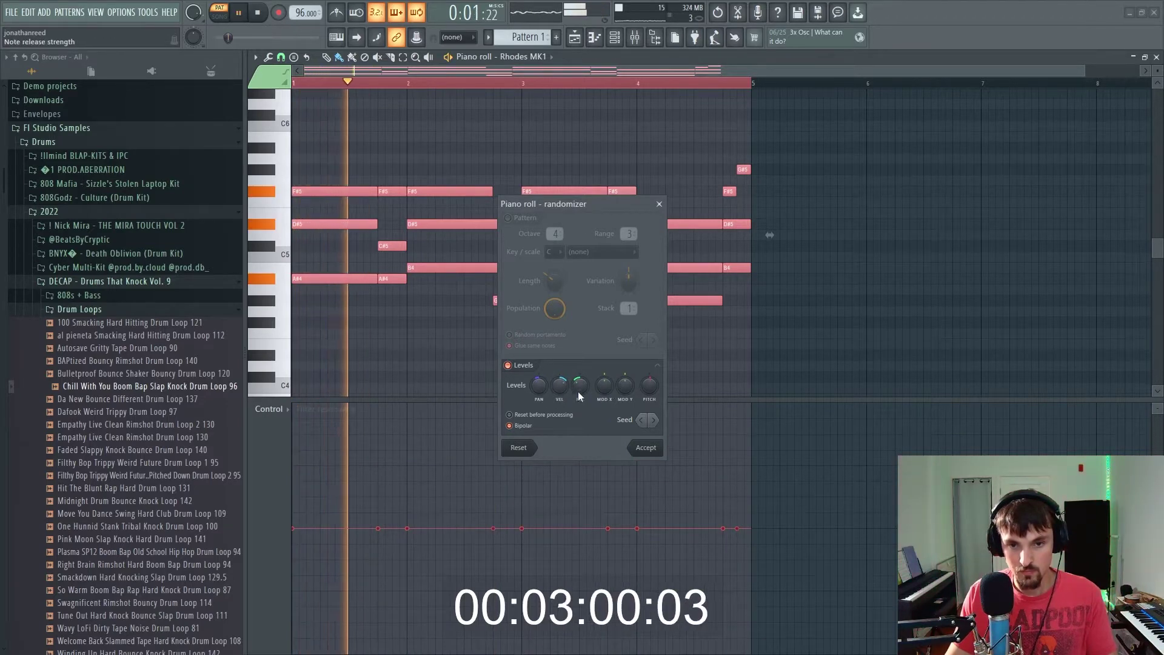
drag(646, 391, 558, 391)
key(space)
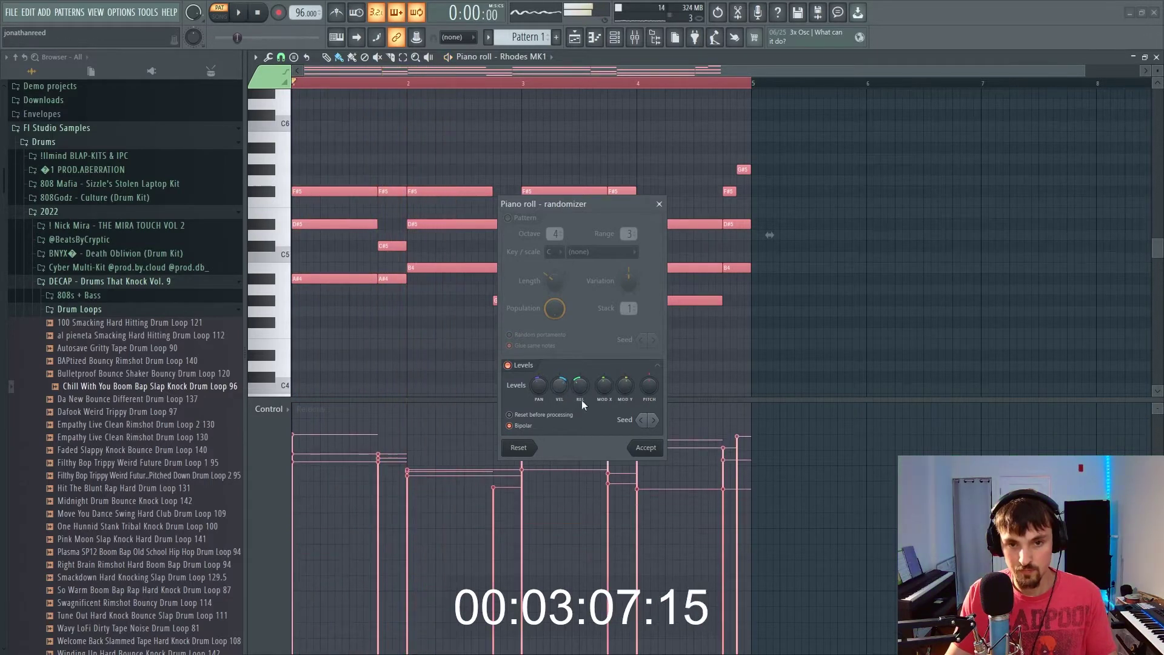
click(643, 449)
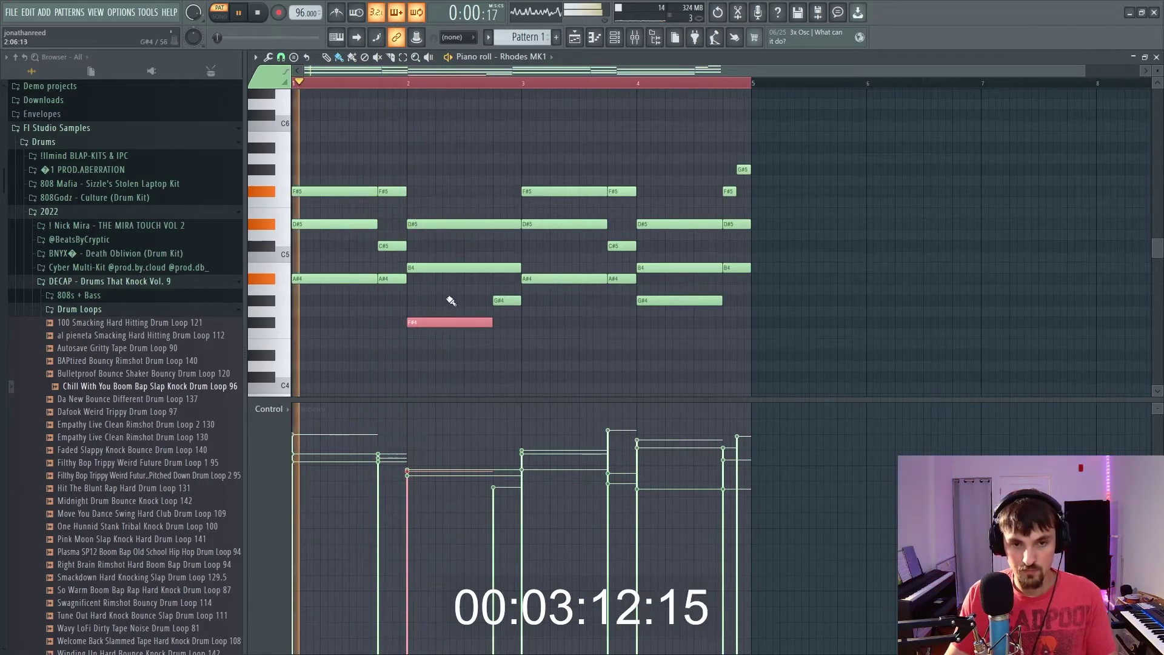
Step: Raise the bar 2 F#4 to G#4, then split the short G#4 after it and raise its end piece to A#4
drag(476, 322, 482, 301)
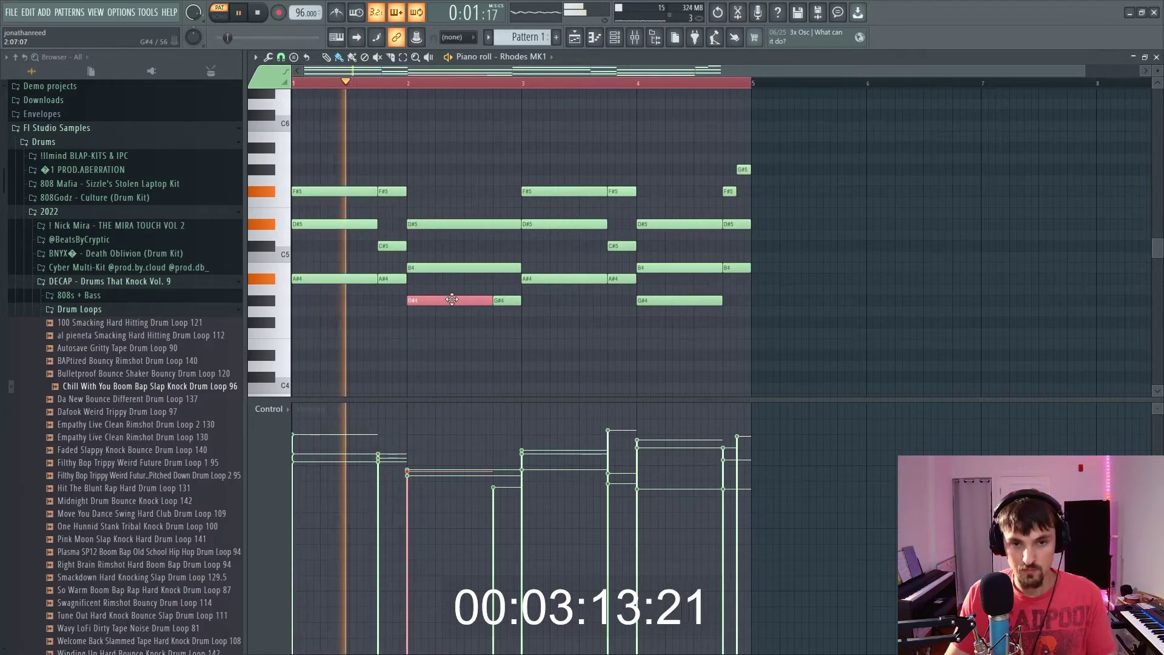
mouse_move(508, 294)
mouse_down()
mouse_move(507, 305)
mouse_move(508, 280)
mouse_up()
ctrl+click(514, 294)
click(510, 469)
drag(511, 335, 492, 277)
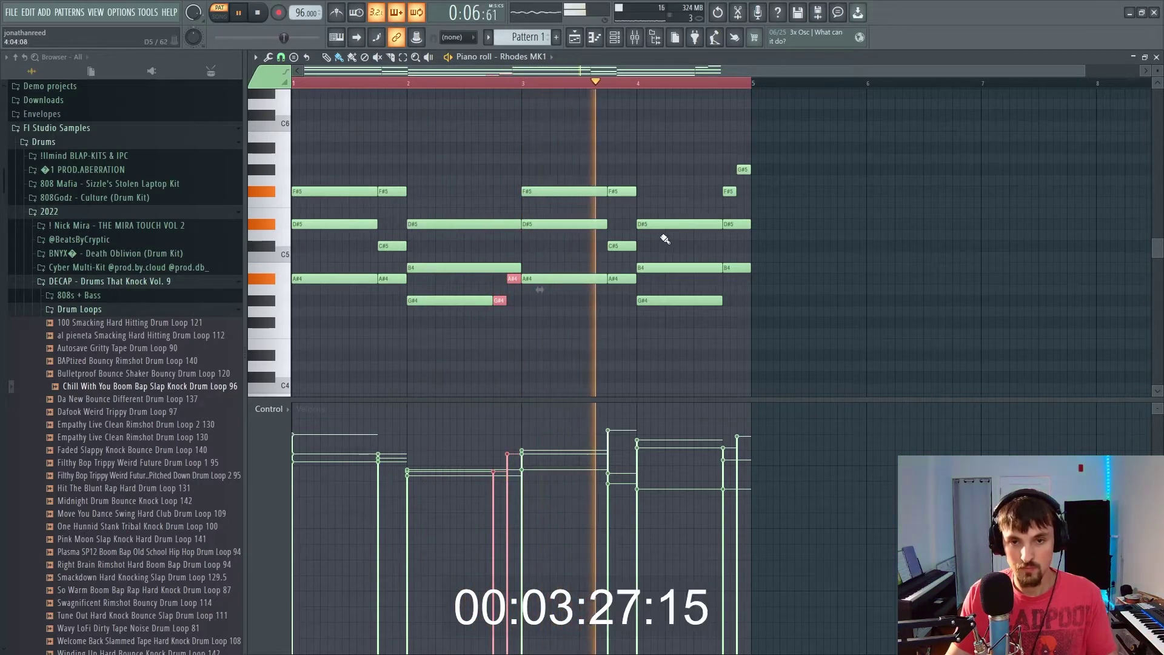
Step: Move the lowest note of the bar 4 chord up an octave to G#5
drag(683, 296, 687, 318)
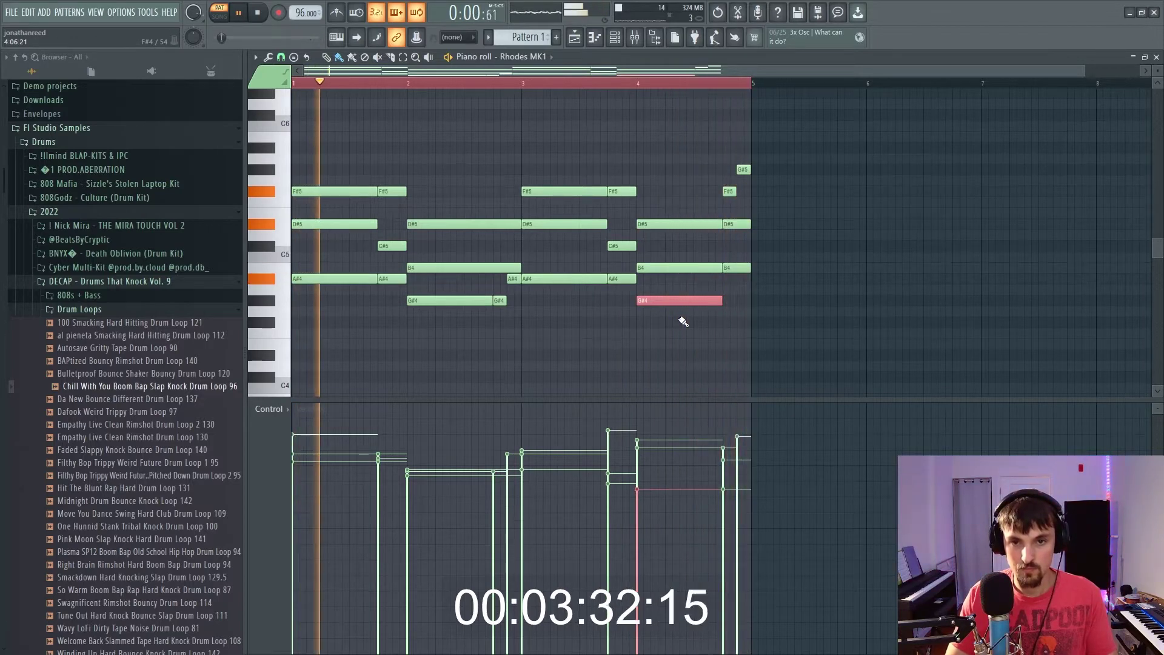
key(ctrl+Up)
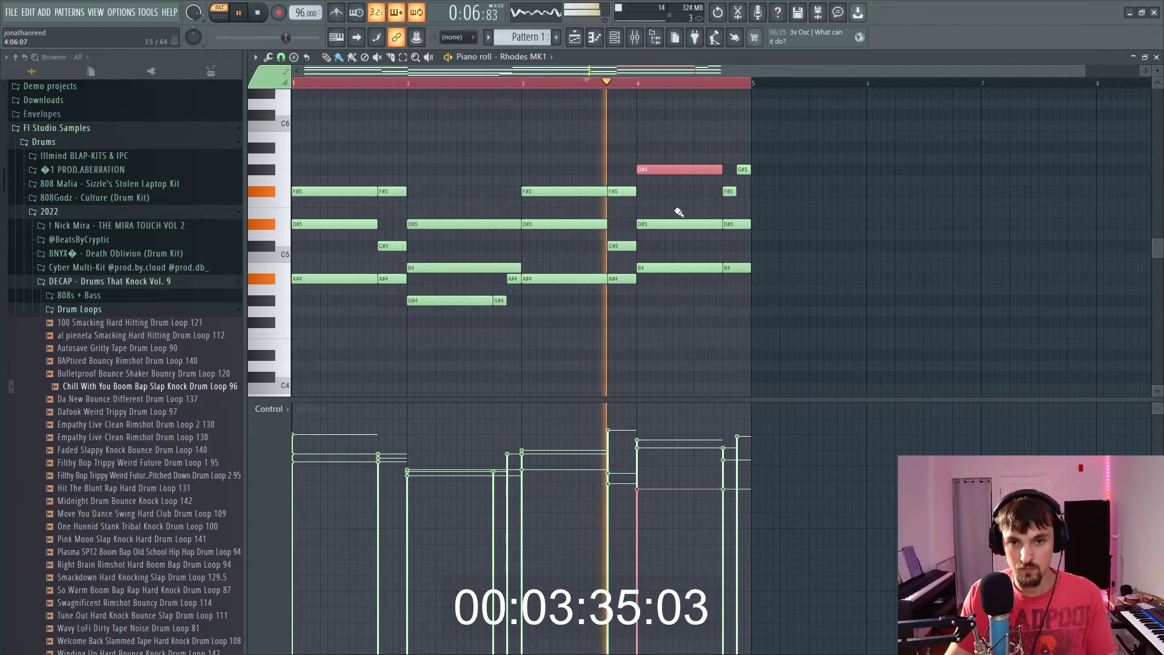
drag(676, 224, 673, 213)
key(ctrl+z)
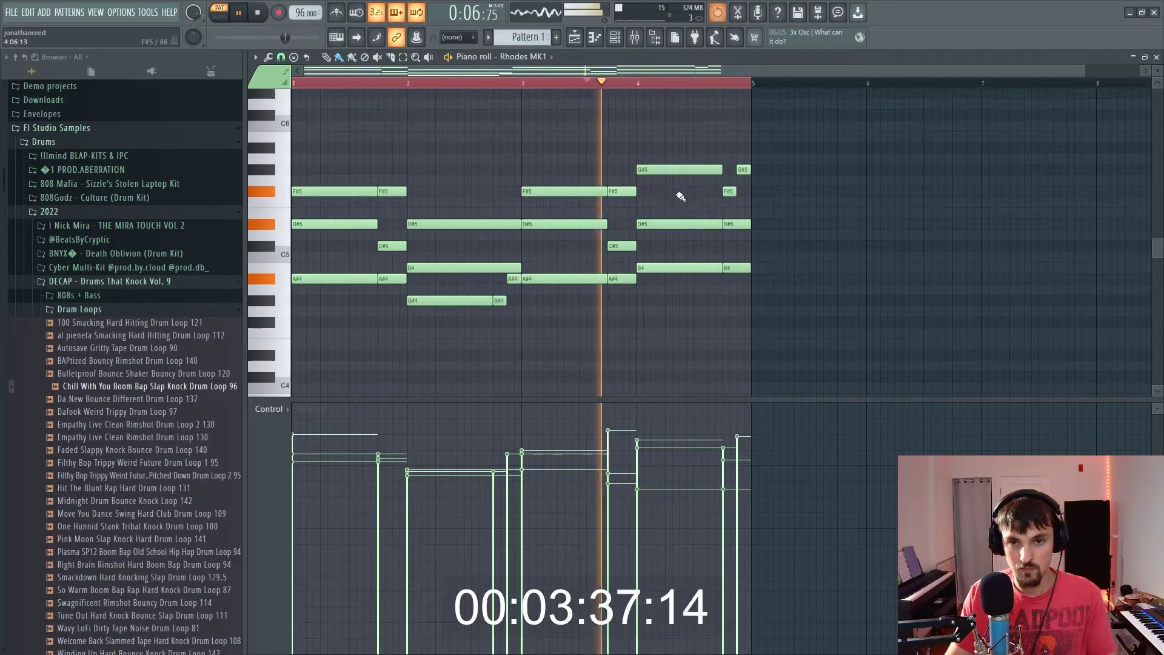
Step: Audition the BricksDaMane closed hi-hats and add BricksDaMane HiHat 5 as a new channel
click(619, 40)
click(620, 40)
key(space)
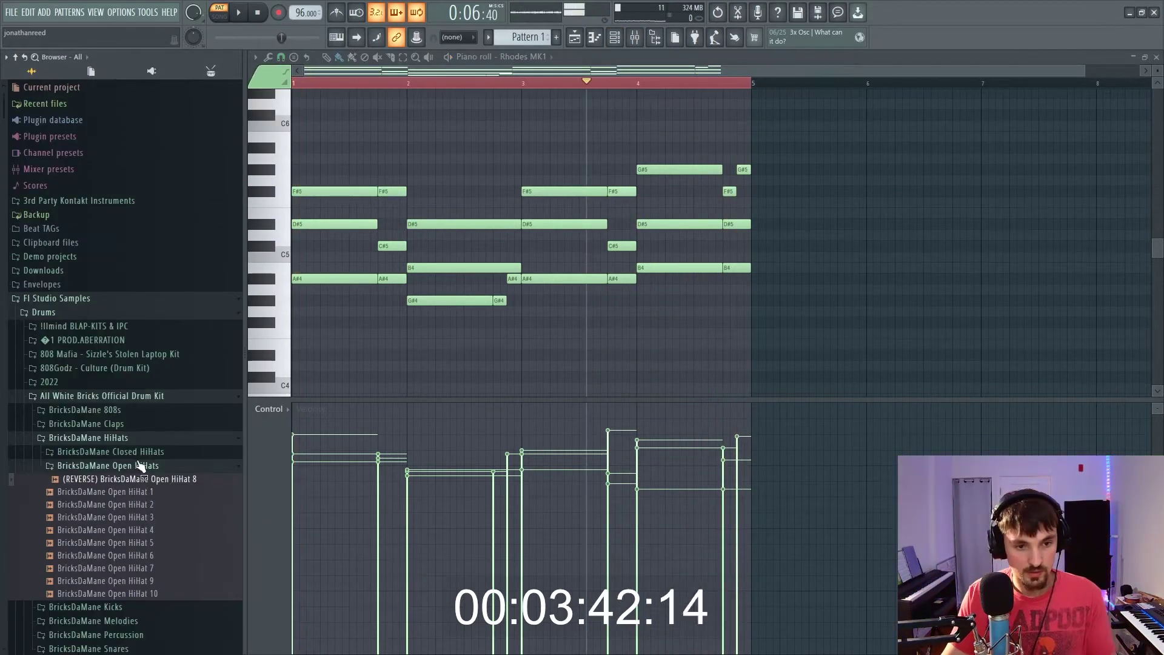
click(140, 453)
key(space)
click(143, 516)
click(143, 524)
click(144, 516)
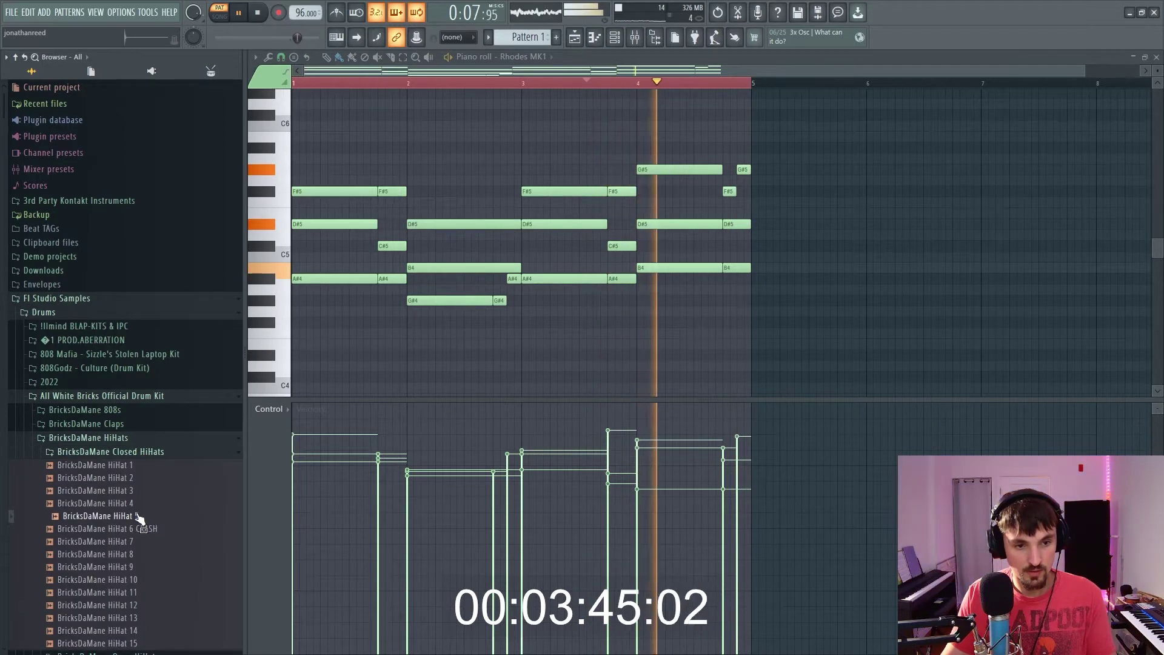
click(617, 38)
drag(140, 519, 406, 201)
Step: Fill the BricksDaMane HiHat 5 channel every 2 steps and set the tempo to 126 BPM
right_click(465, 178)
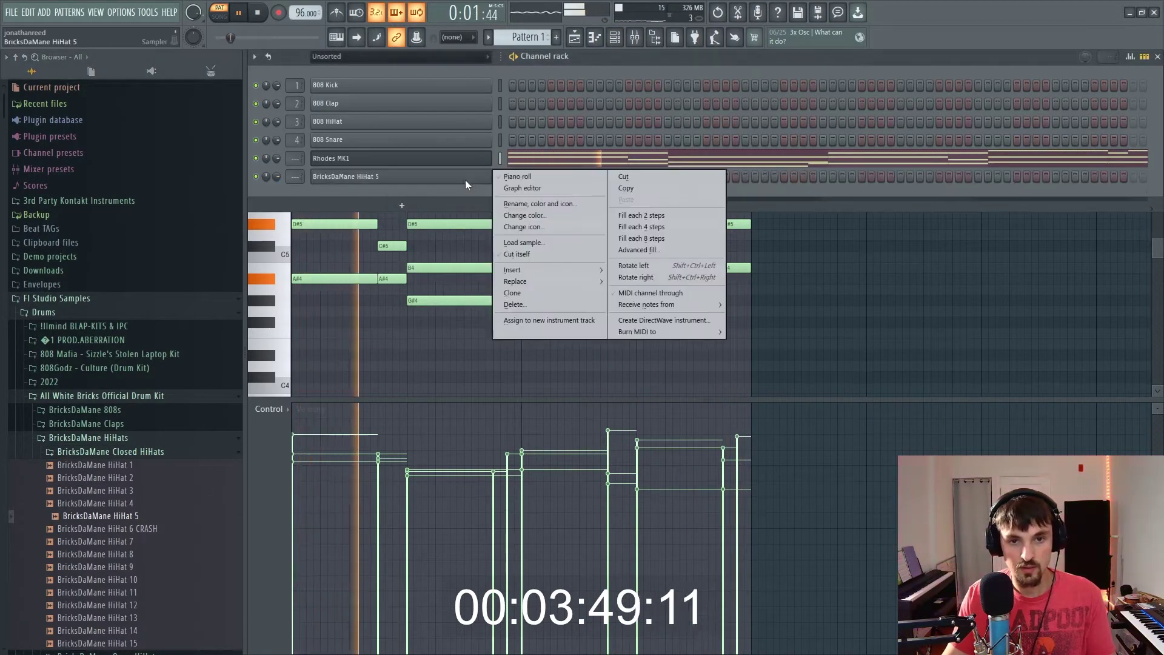
click(638, 216)
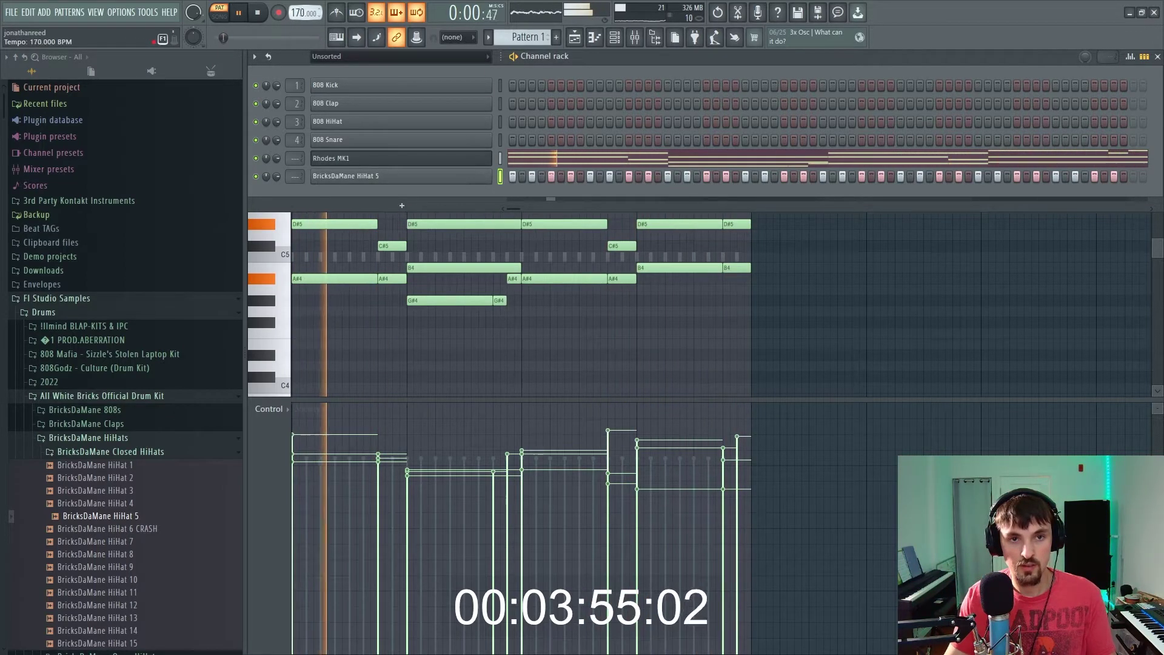
drag(300, 12, 299, 15)
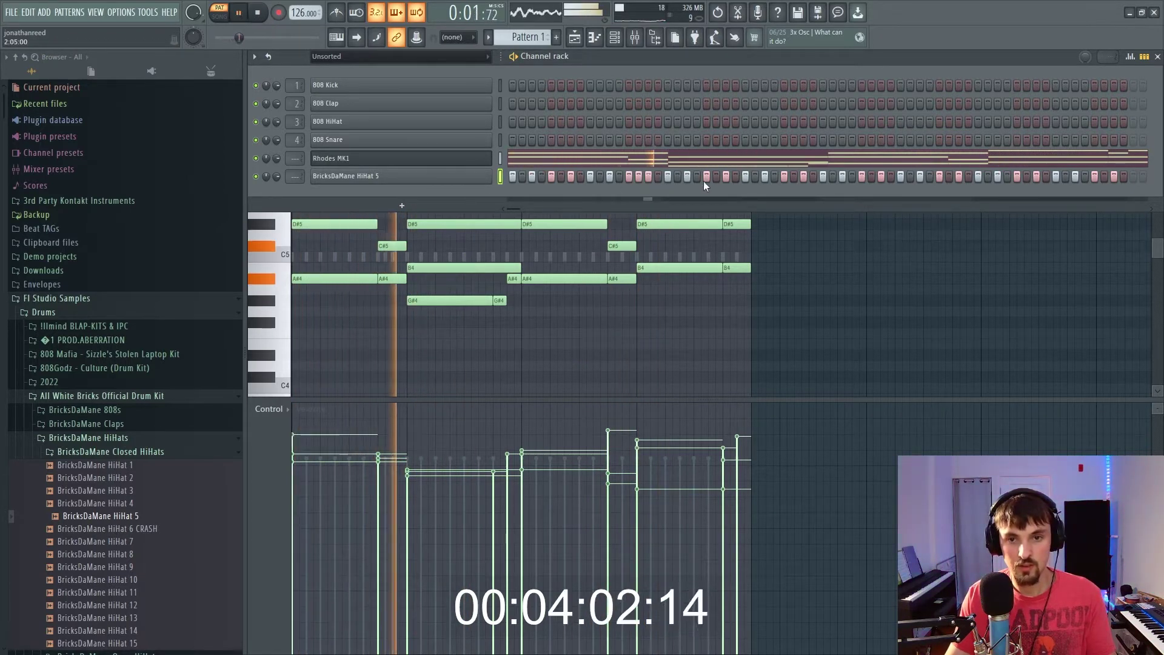
Step: Open the hi-hat channel's notes in the piano roll and set the snap to 1/6 beat
right_click(459, 174)
click(504, 179)
click(293, 57)
click(282, 57)
click(308, 183)
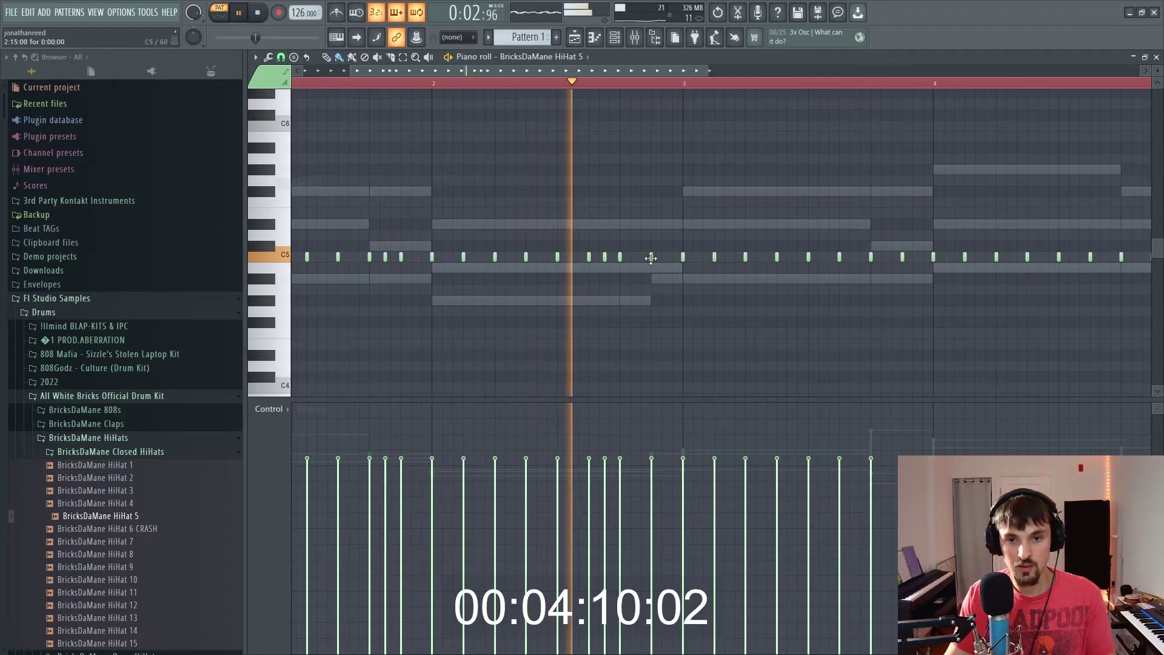
Step: Build a three-hit hi-hat roll at the end of bar 2 with falling velocities
click(663, 257)
click(673, 257)
drag(646, 262, 678, 255)
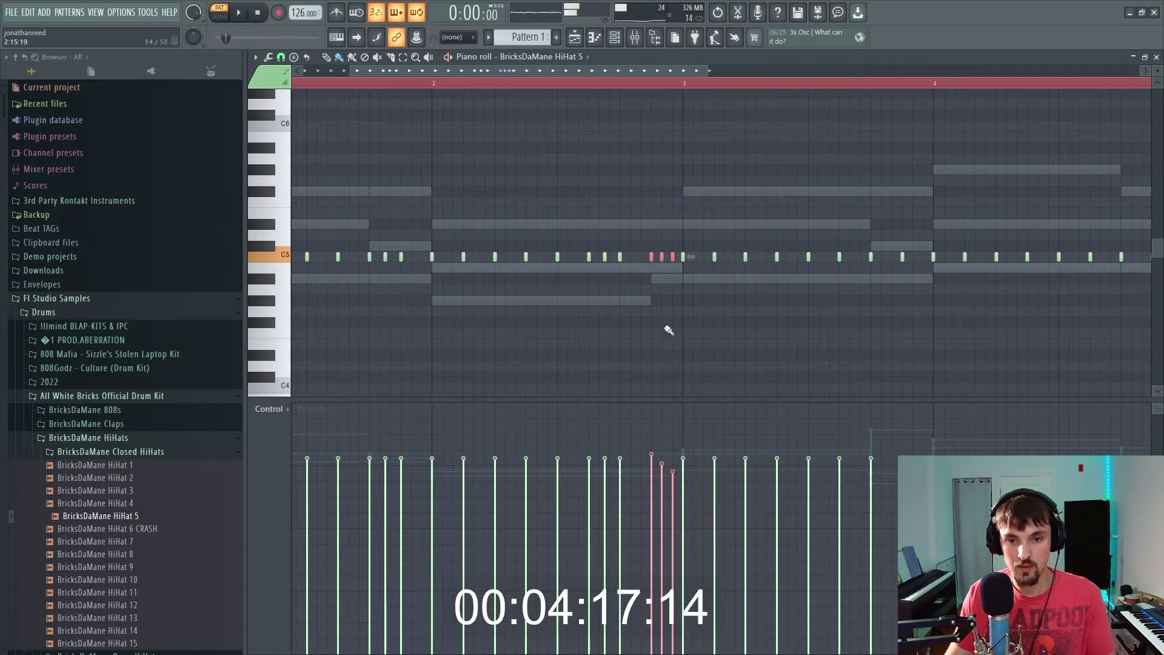
Step: Replace the hi-hats in bars 3 and 4 with a duplicate of the bars 1 and 2 pattern
key(space)
scroll(678, 294, down, 3)
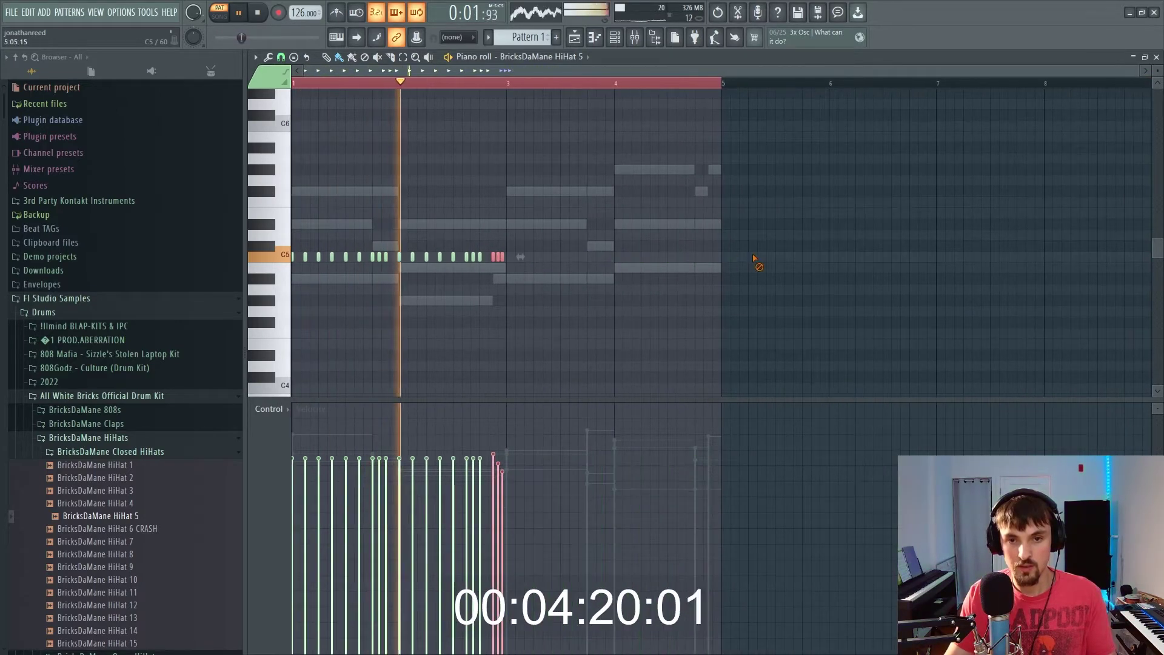
key(ctrl+b)
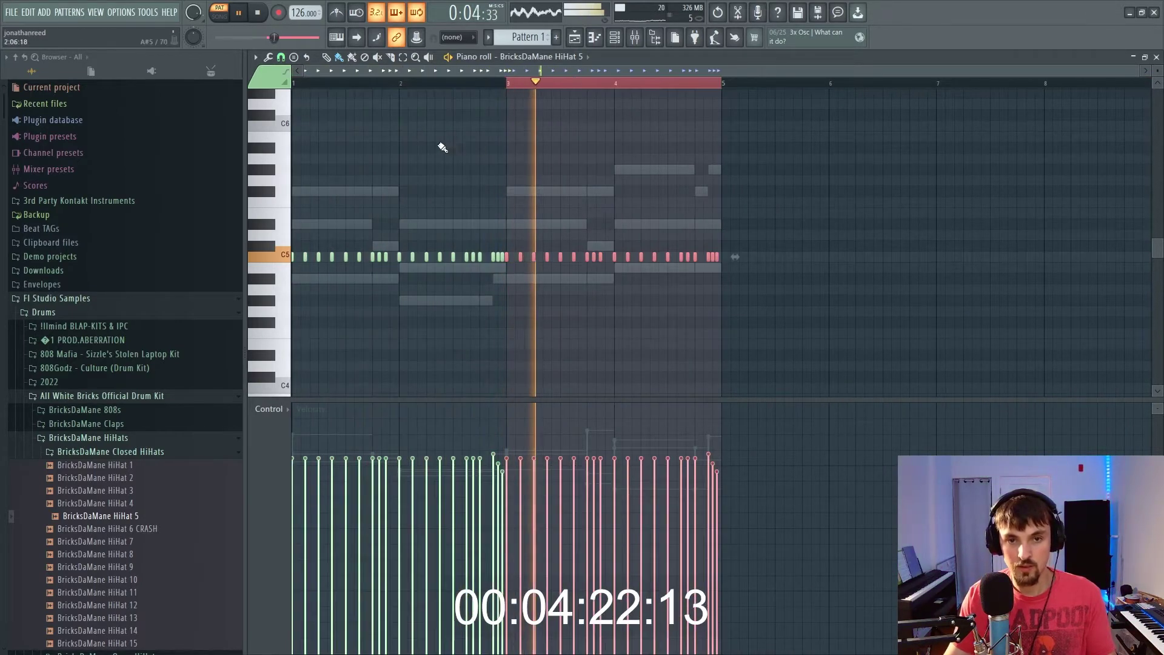
Step: Set the piano roll snap to 1/3 step
click(281, 57)
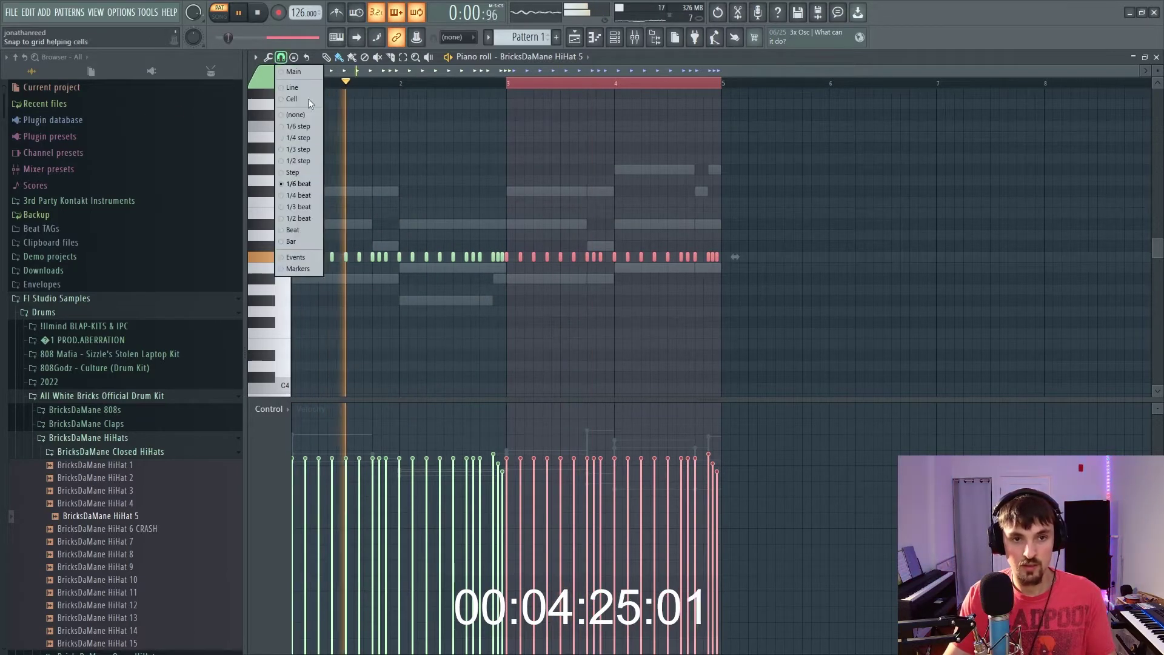
click(307, 150)
scroll(561, 222, up, 4)
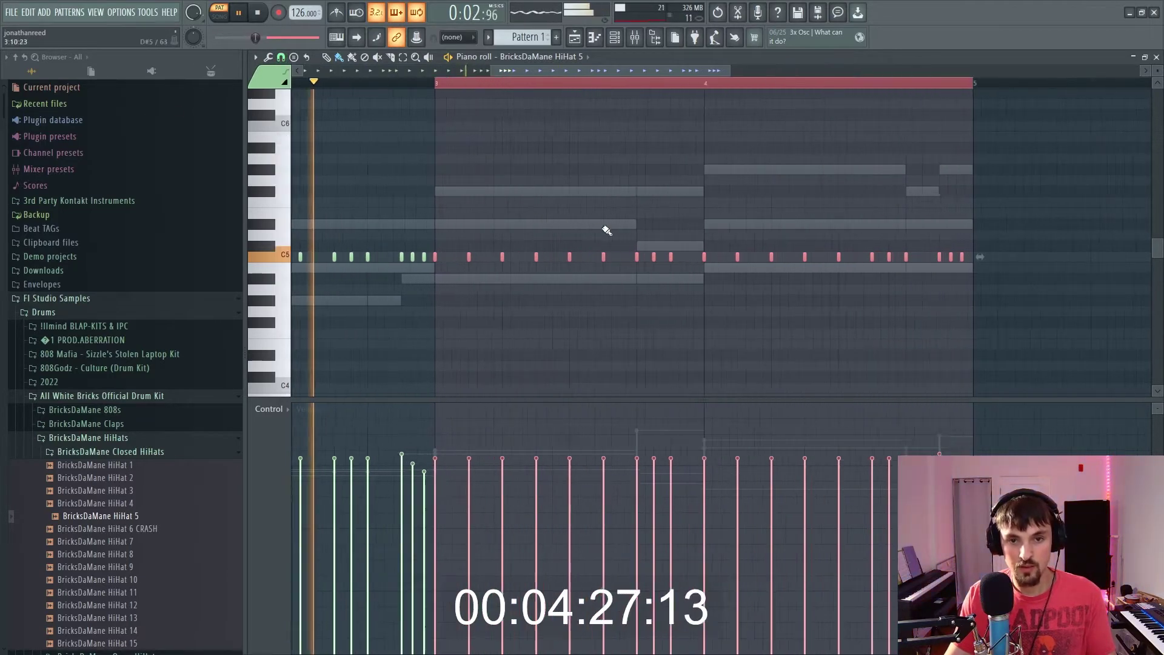
Step: Try a three-note hi-hat roll between steps 14 and 15 of bar 3 and adjust the properties of its notes
ctrl+click(687, 232)
scroll(690, 235, up, 3)
drag(678, 257, 703, 257)
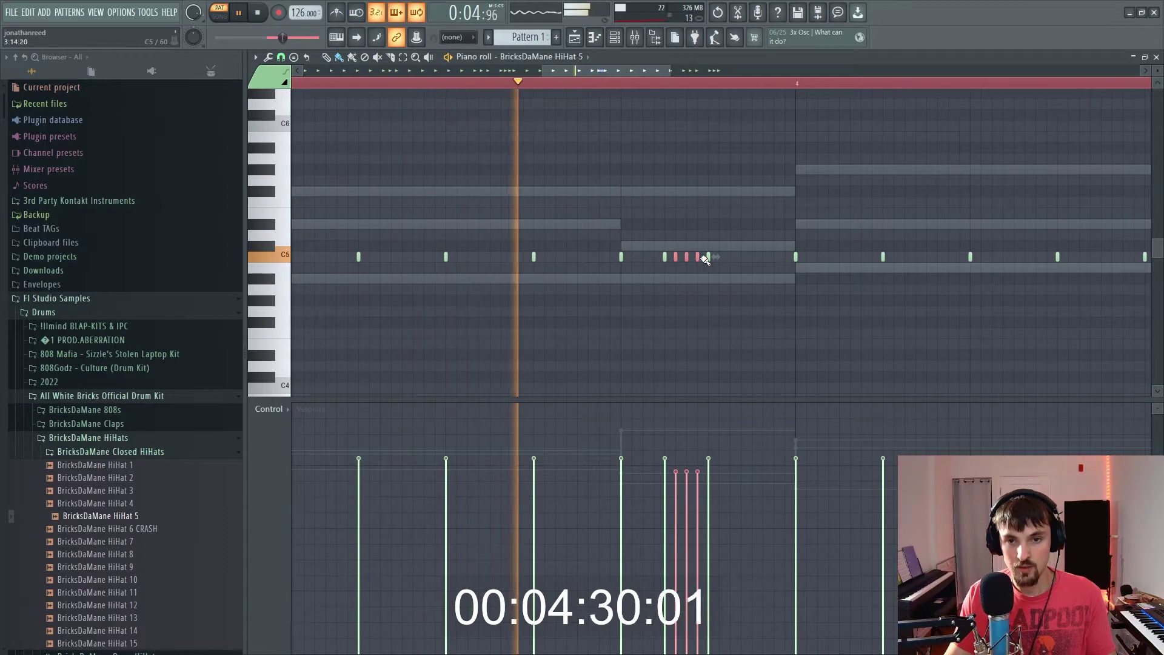
click(319, 410)
double_click(677, 257)
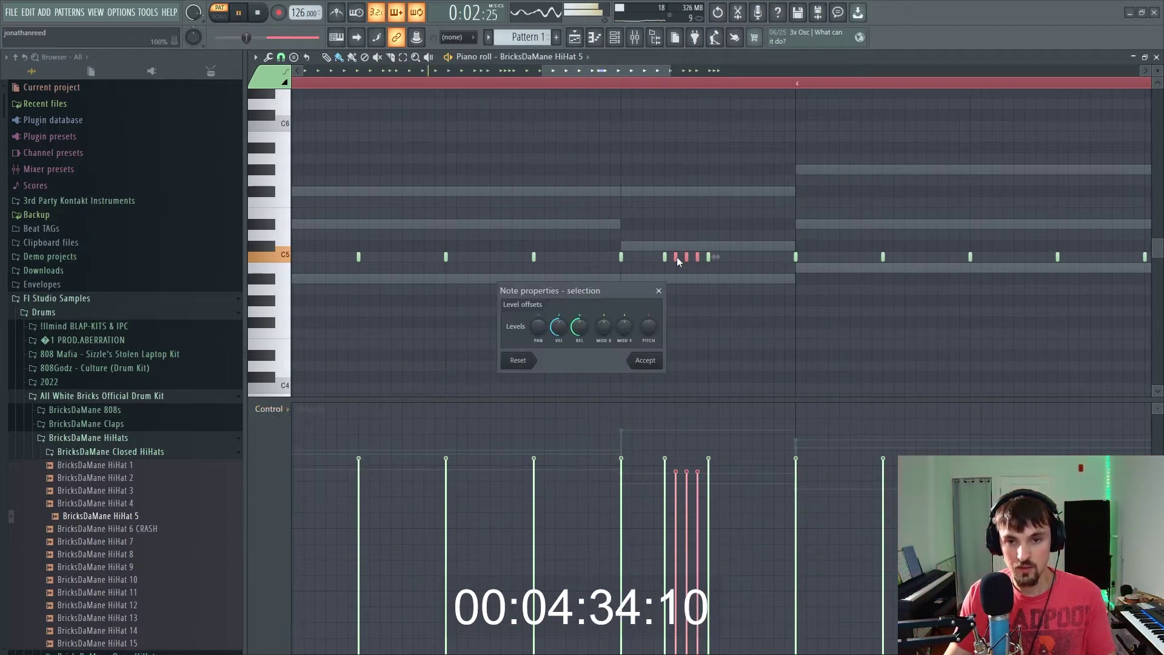
click(644, 360)
click(572, 83)
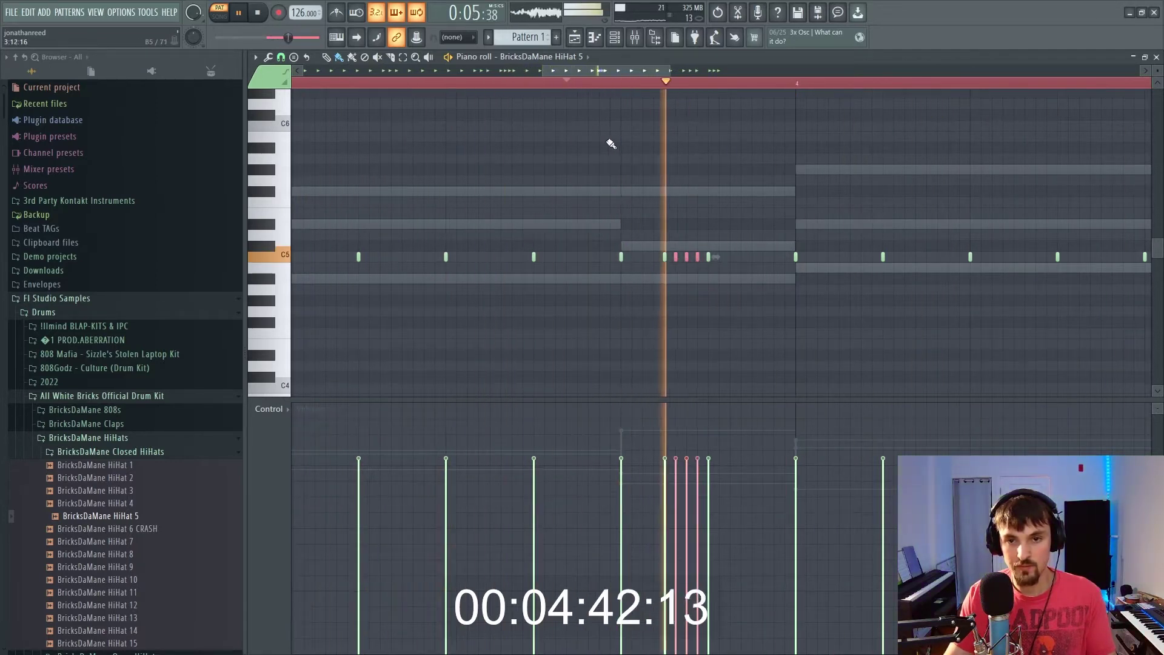
key(space)
Step: Paint a fast hi-hat roll leading into beat 4 of bar 3 and delete its first two notes, leaving four hits
scroll(671, 196, down, 2)
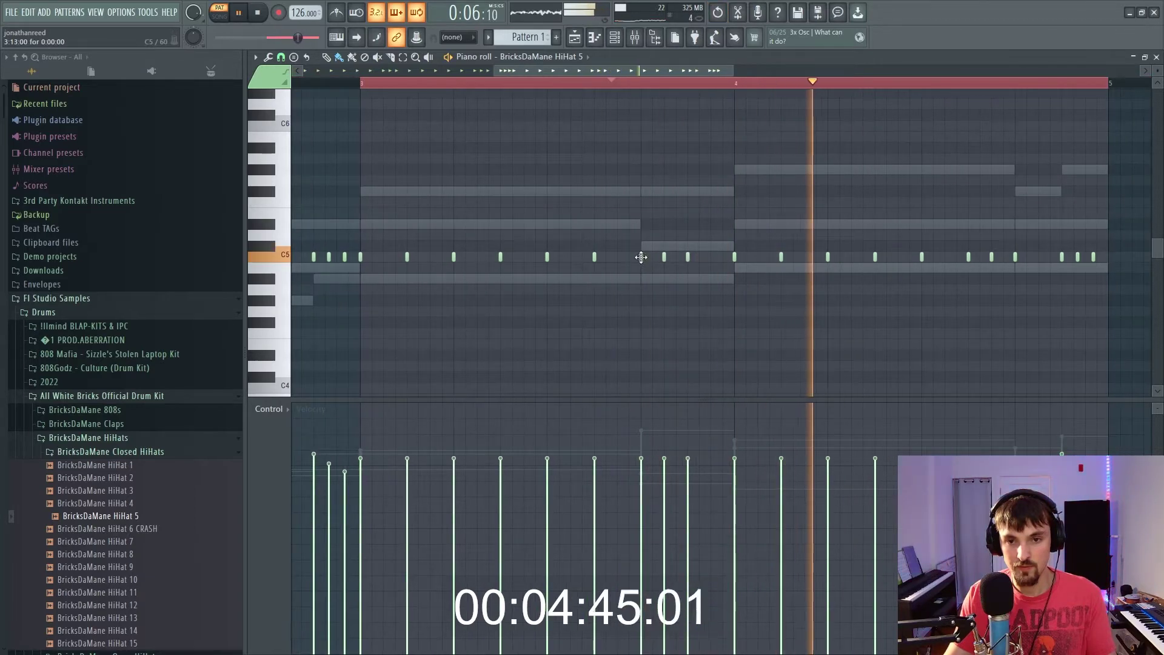
drag(608, 258, 640, 259)
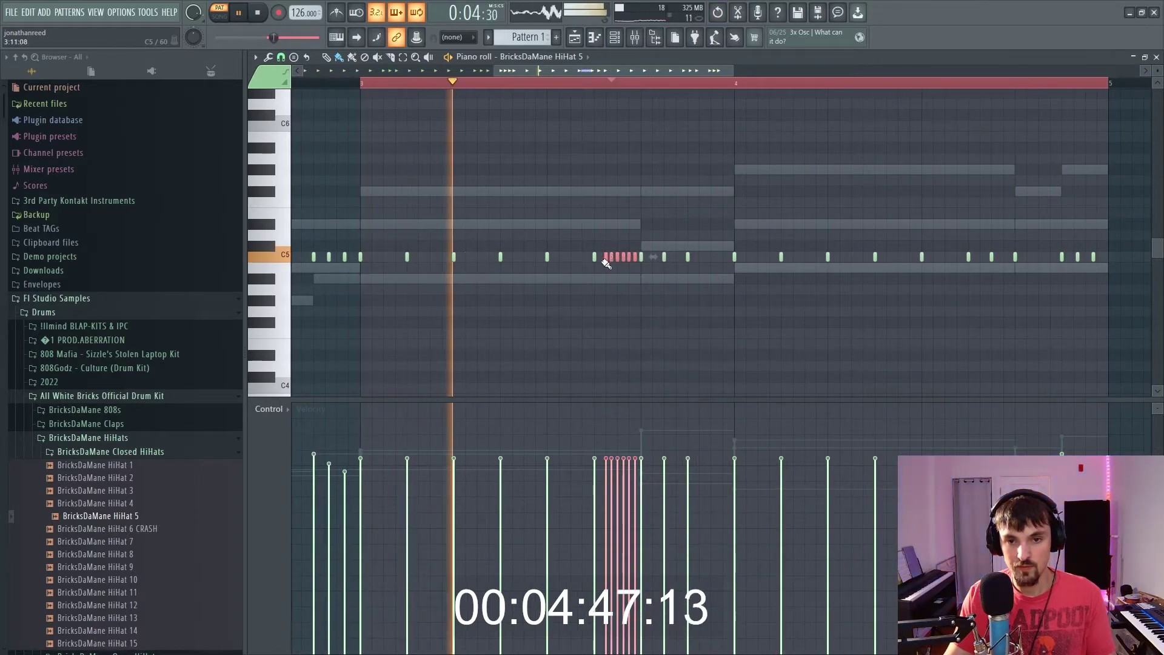
right_click(607, 259)
right_click(612, 259)
Step: Select the four roll hits before beat 4 of bar 3 and taper their note release downward
drag(611, 253, 637, 264)
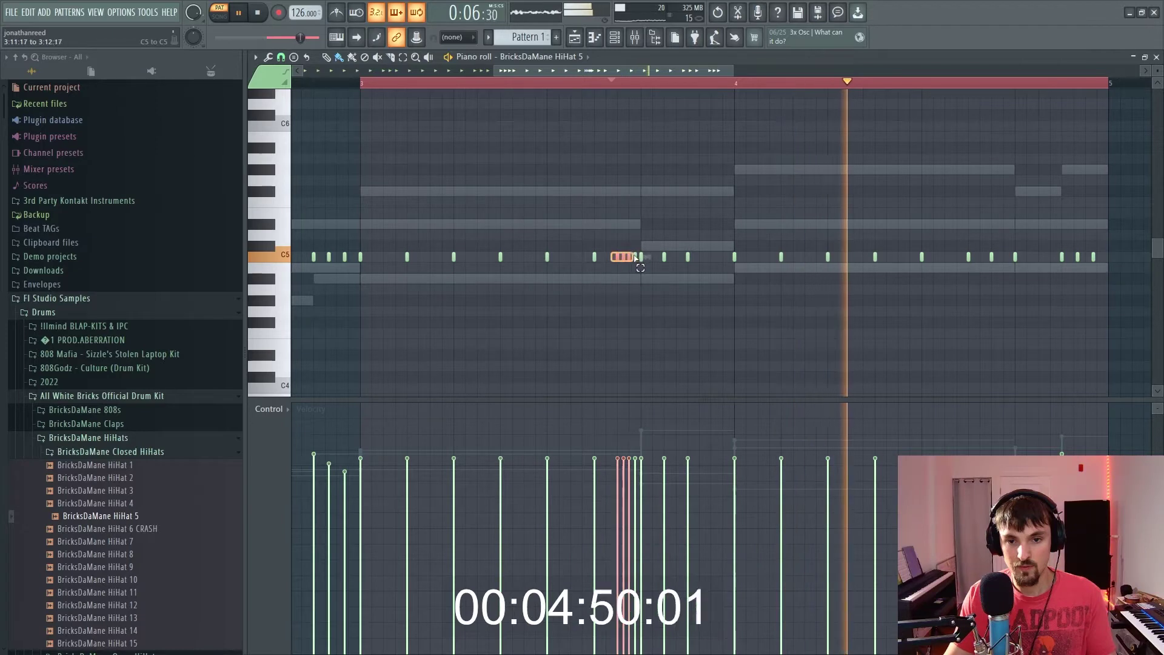
click(269, 409)
click(284, 456)
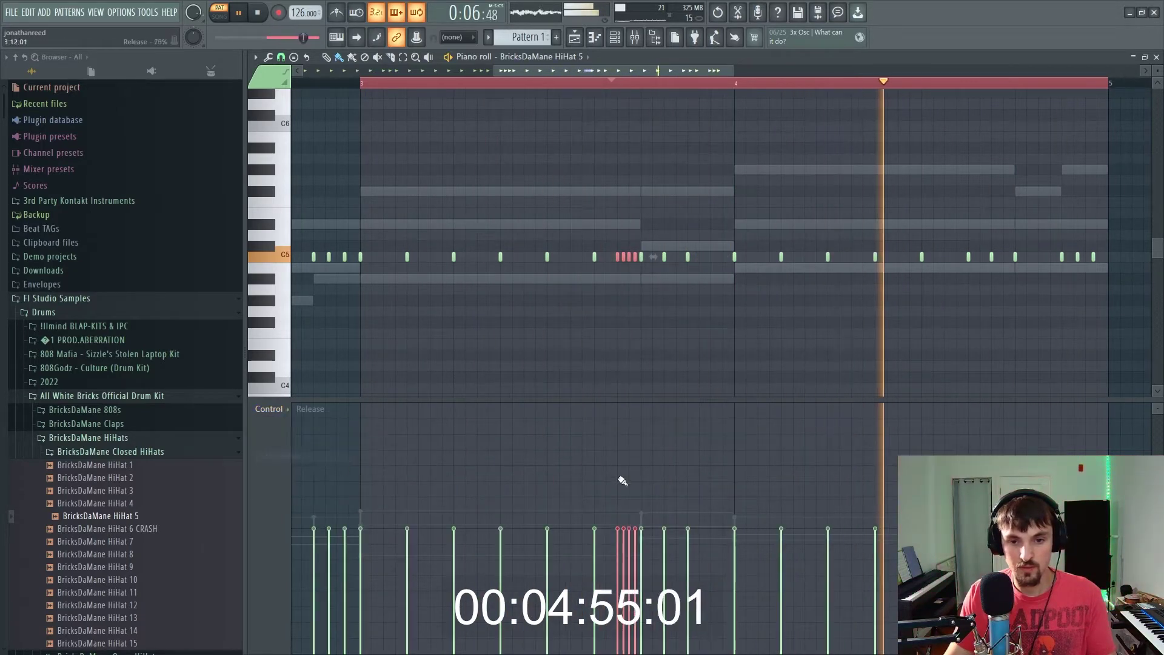
Step: Taper the note fine pitch of the last three hi-hat hits in bar 4 downward, then select all hi-hat notes
drag(1133, 252, 1047, 263)
click(269, 409)
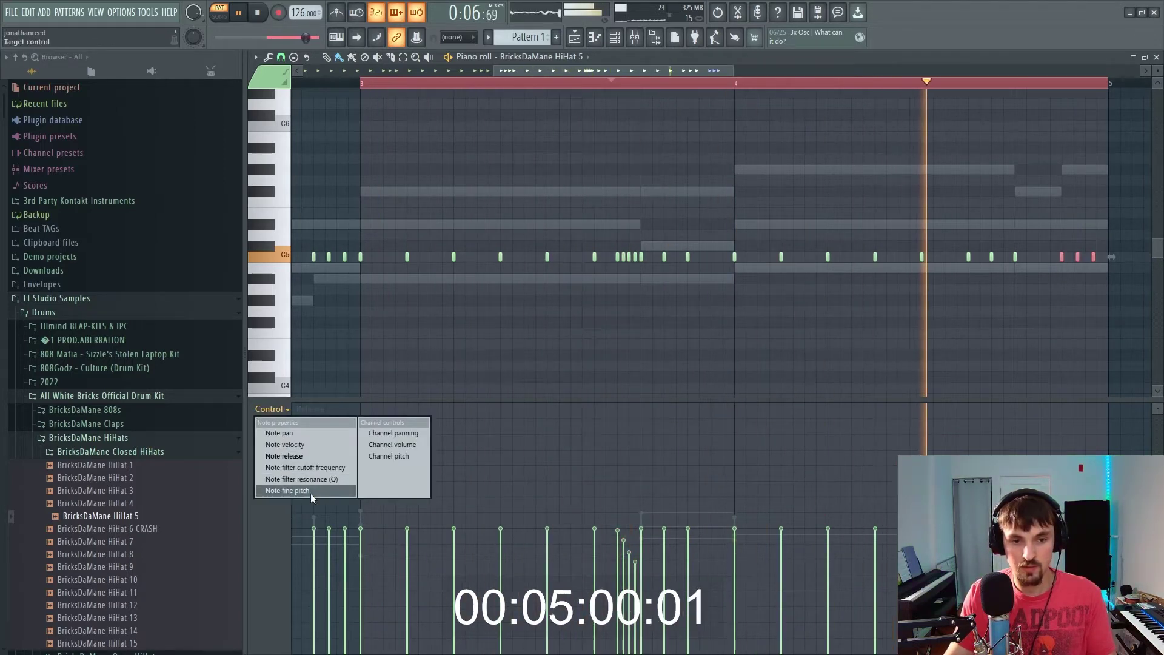
click(291, 468)
scroll(936, 289, down, 5)
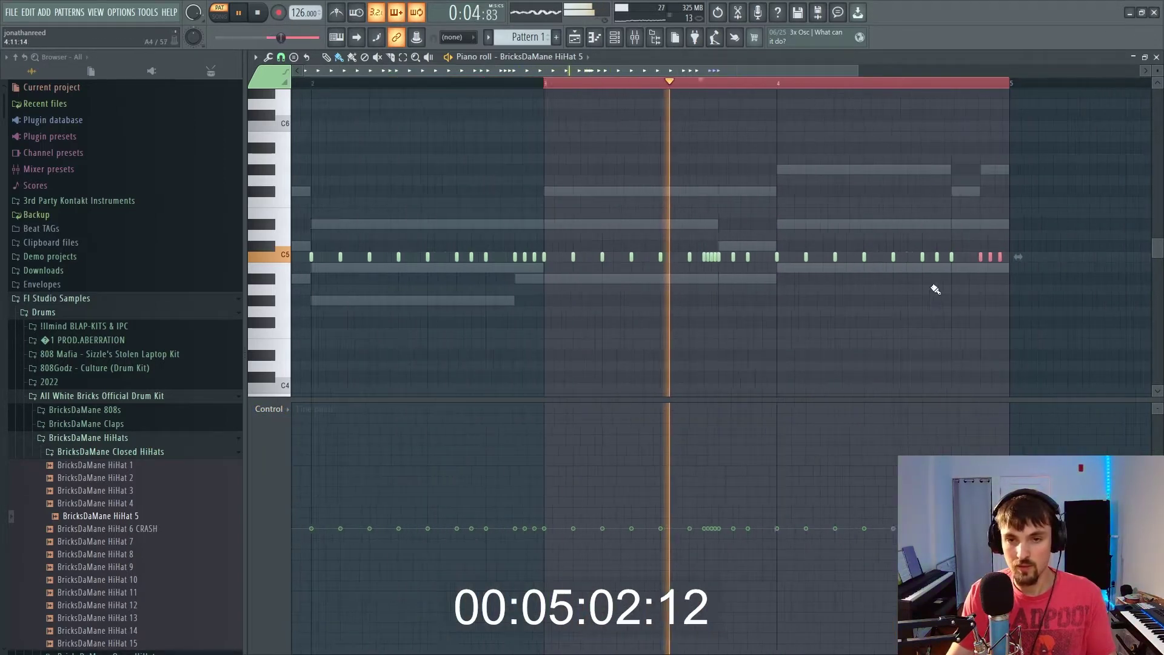
key(ctrl+a)
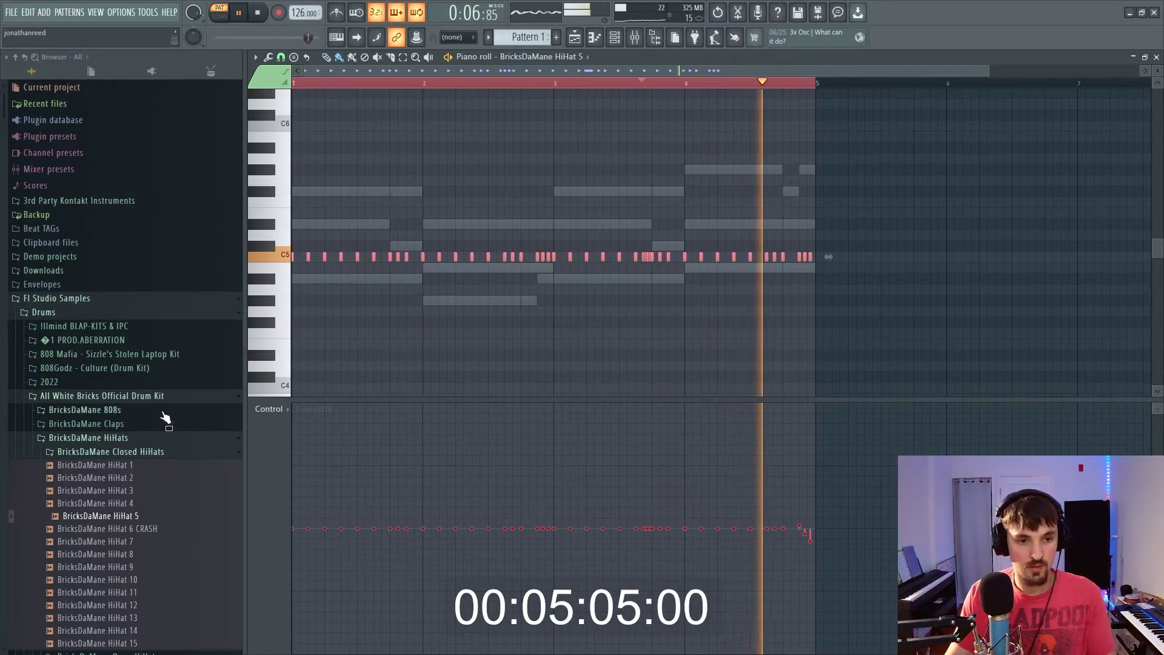
Step: Audition the BricksDaMane claps and add BricksDaMane Clap 9 as a new channel
click(159, 424)
click(131, 476)
click(134, 501)
click(135, 526)
click(129, 541)
key(F6)
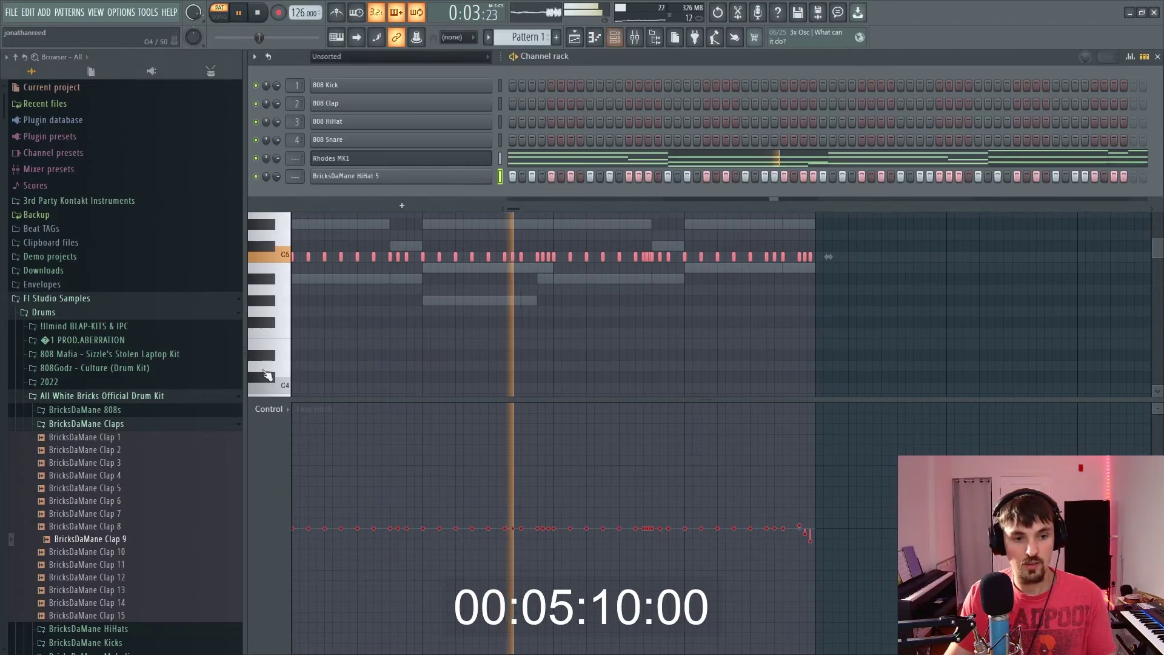
drag(133, 548, 609, 197)
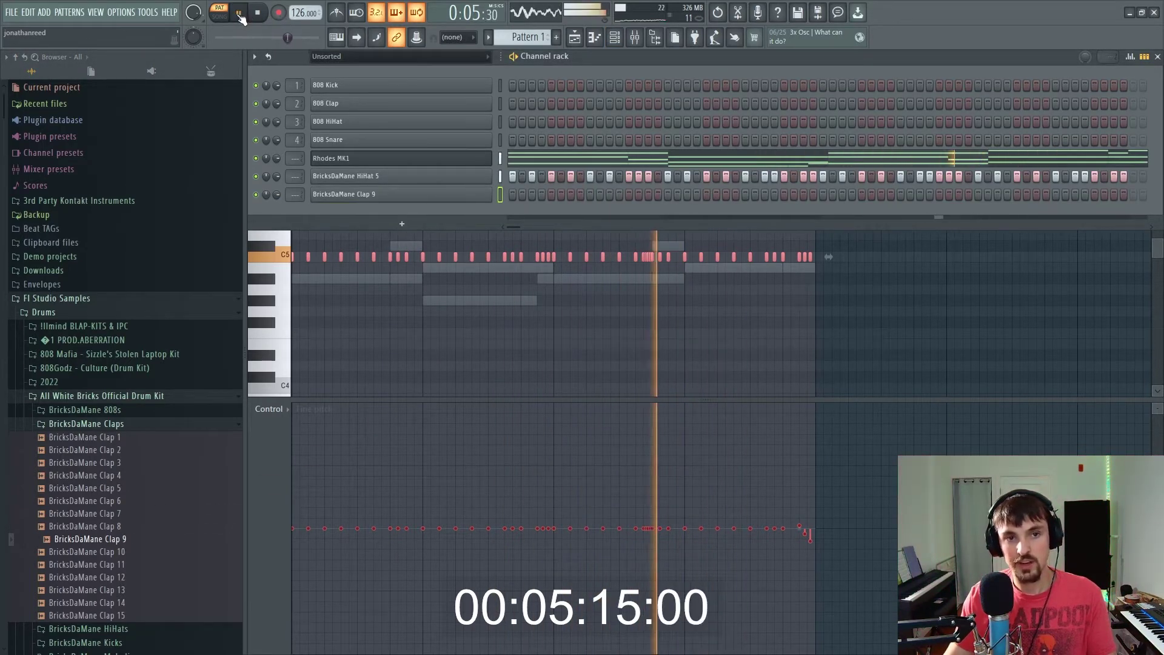
drag(678, 197, 669, 199)
right_click(668, 198)
right_click(678, 194)
key(space)
key(space)
Step: Place claps on step 9 of bar 1, steps 3 and 9 of bar 2, step 9 of bar 3 and step 7 of bar 4
click(592, 197)
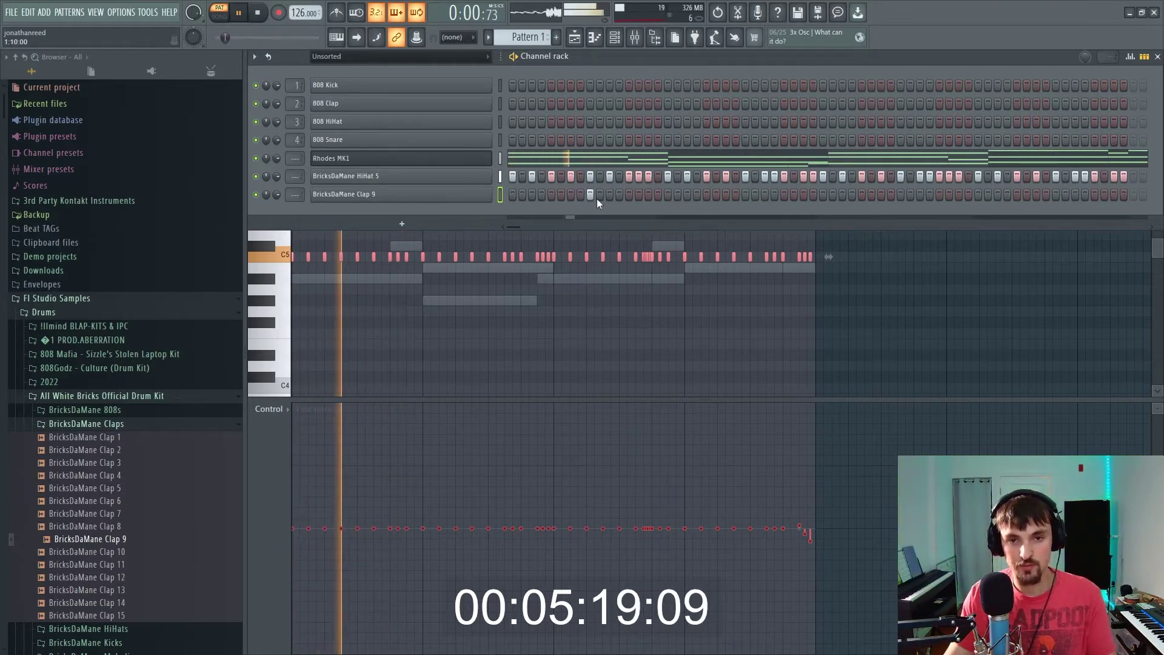
click(687, 196)
click(744, 195)
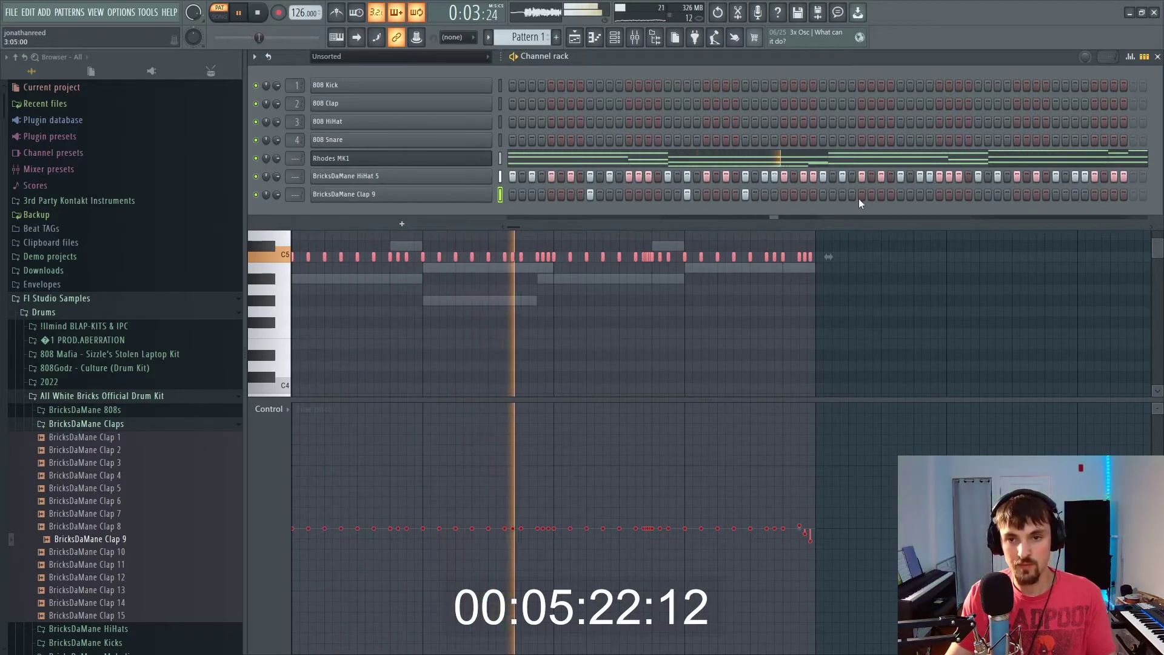
click(902, 196)
click(1037, 195)
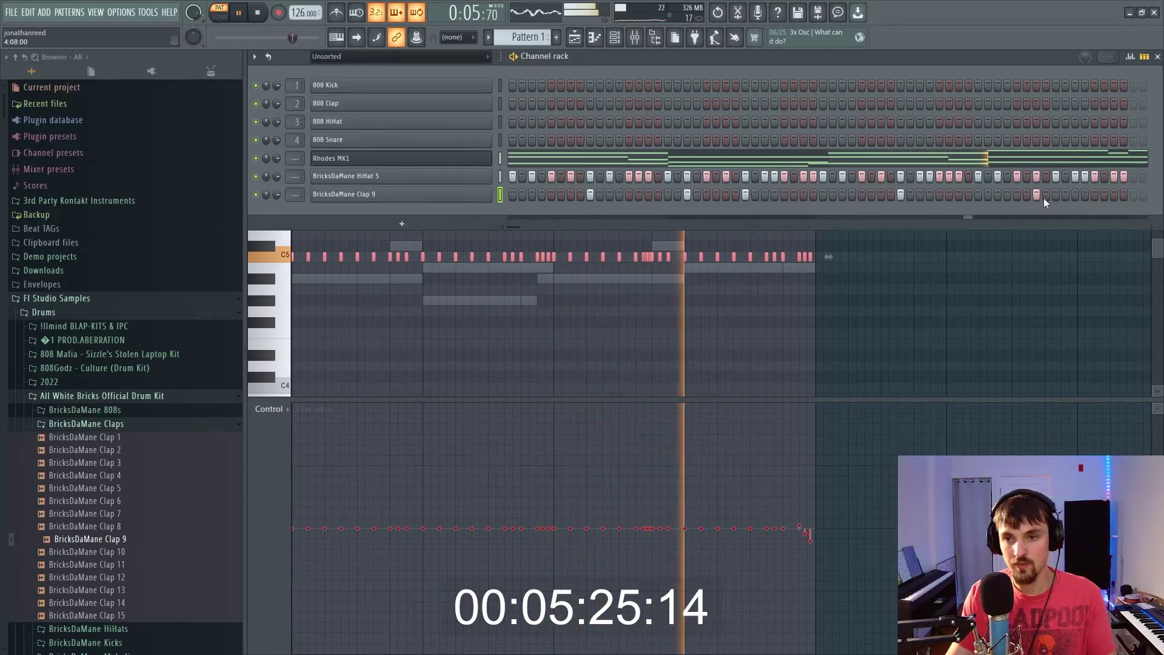
Step: Replace the Clap 9 channel's sample with BricksDaMane Clap 1 and open that channel's piano roll
right_click(493, 192)
drag(132, 450, 434, 199)
key(space)
right_click(461, 198)
click(510, 191)
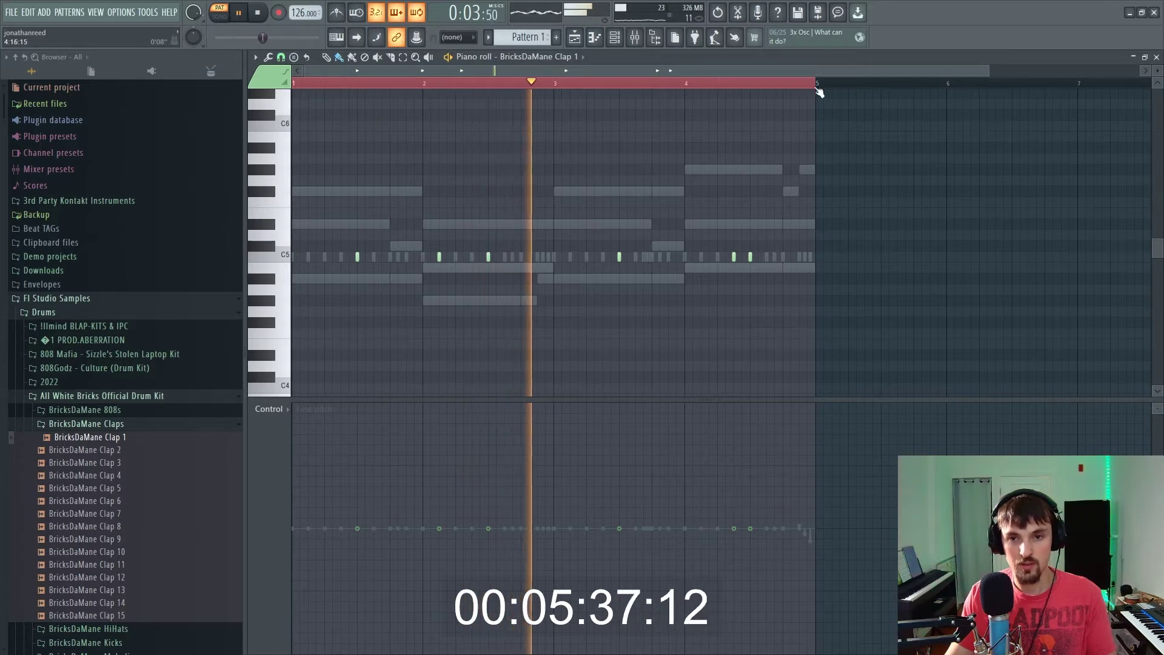
Step: Audition samples in the BricksDaMane Kicks folder, including Kick 12
click(122, 423)
click(125, 451)
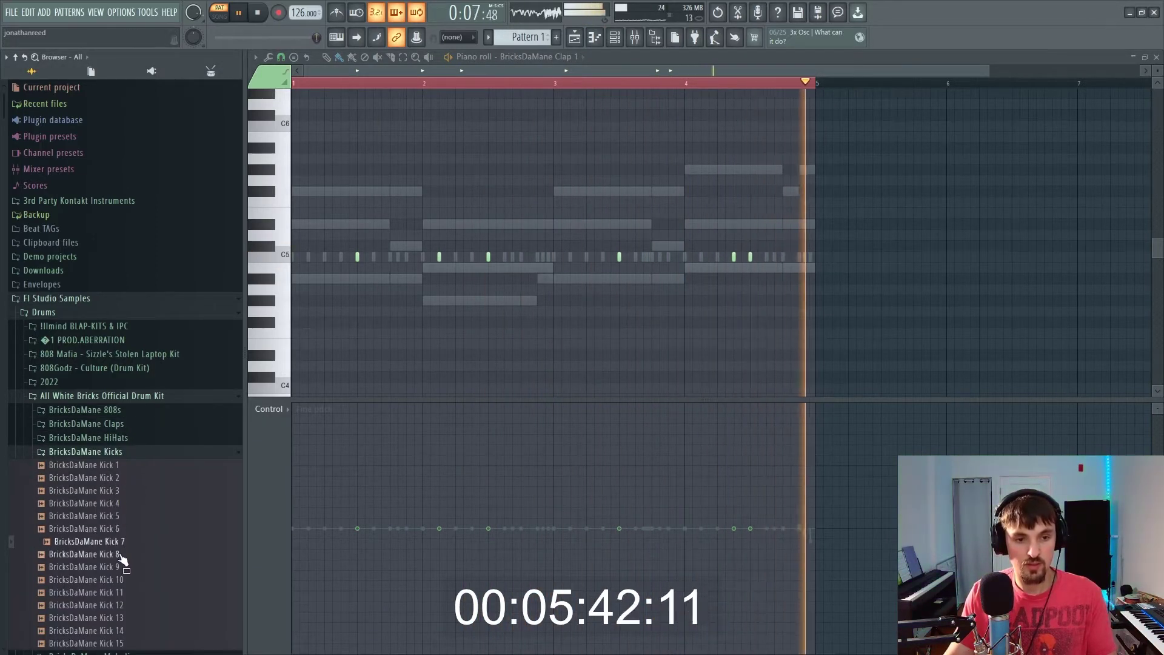
click(121, 605)
scroll(124, 587, down, 7)
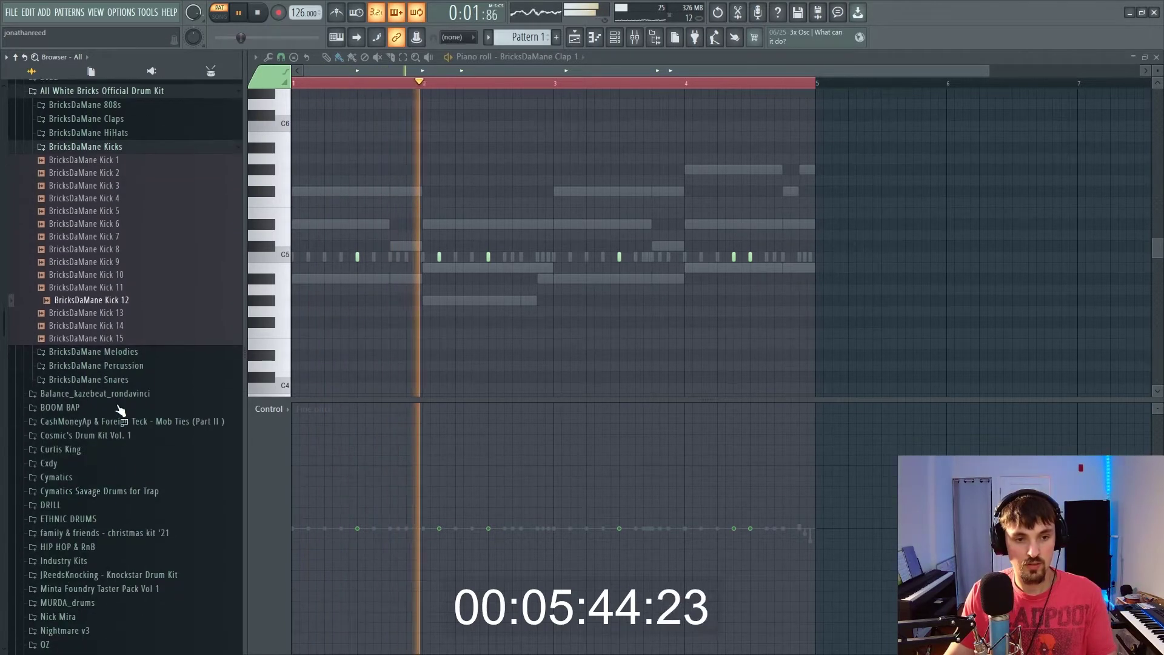
scroll(137, 297, up, 5)
Step: Audition several samples in the BricksDaMane 808s folder over the playing beat
click(140, 335)
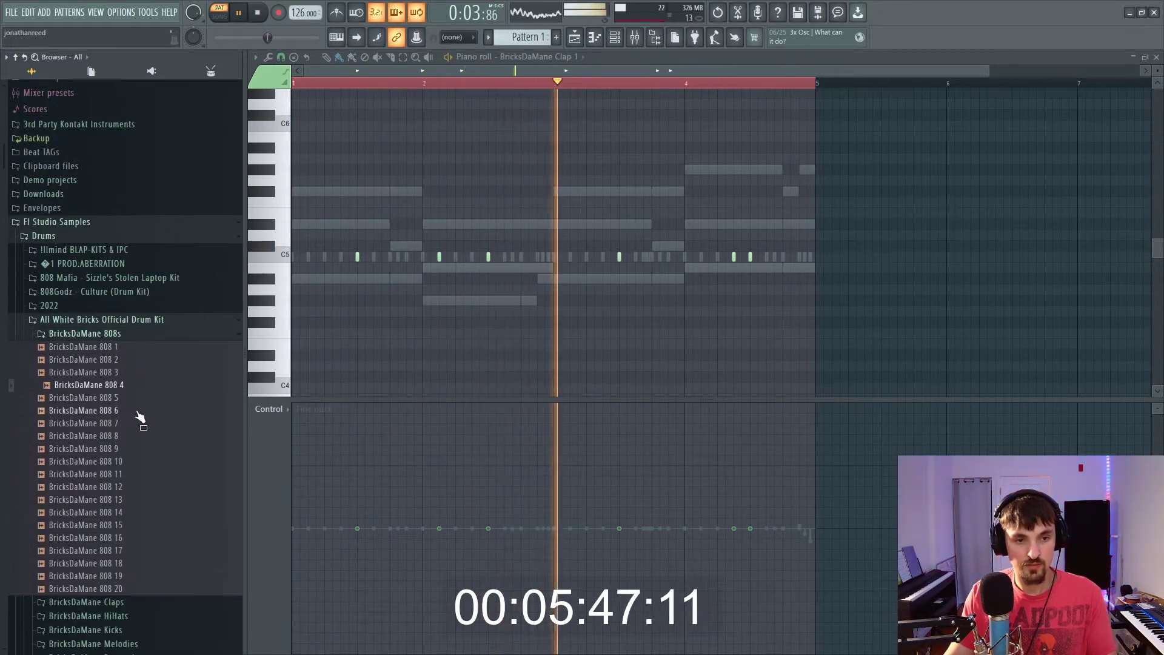
click(133, 359)
key(Down)
key(Down)
key(Down)
key(Down)
key(Down)
key(Down)
key(Down)
key(Down)
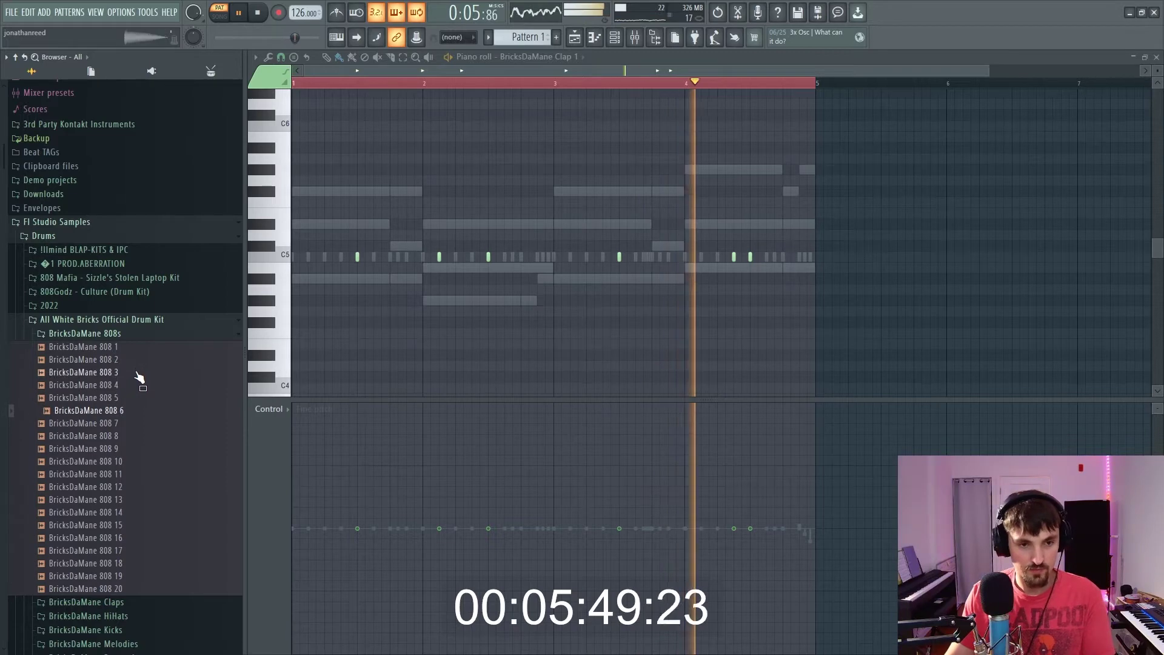
click(137, 392)
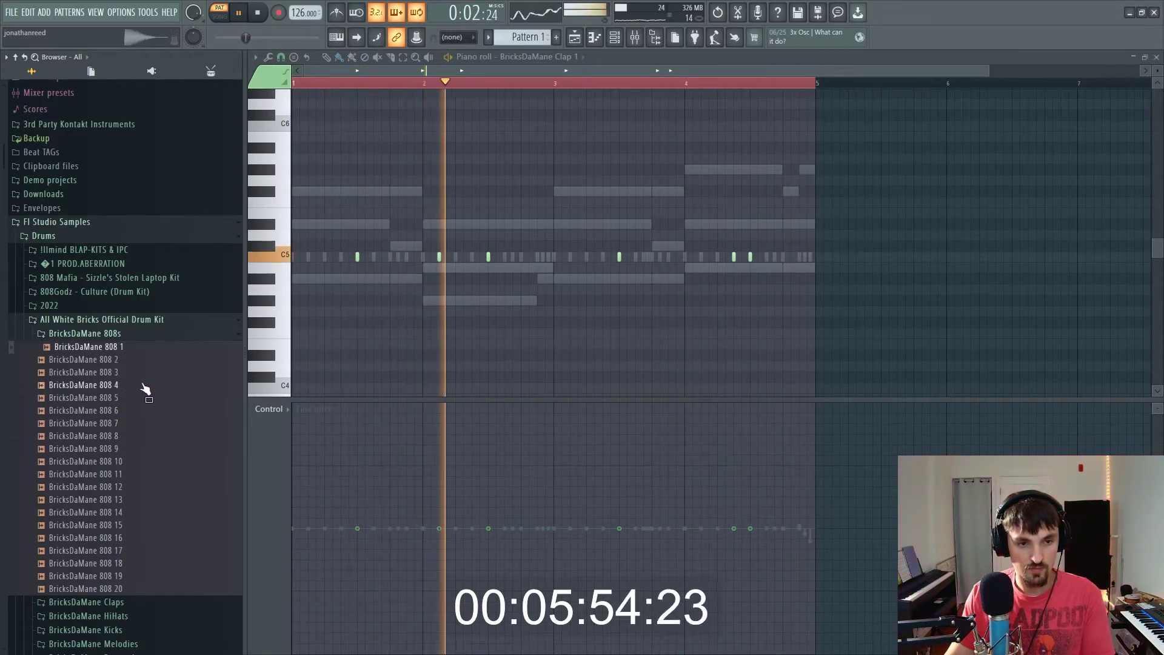
Step: Add BricksDaMane 808 2 as a new channel and open its piano roll
click(143, 359)
key(F6)
drag(161, 358, 298, 309)
drag(462, 215, 470, 213)
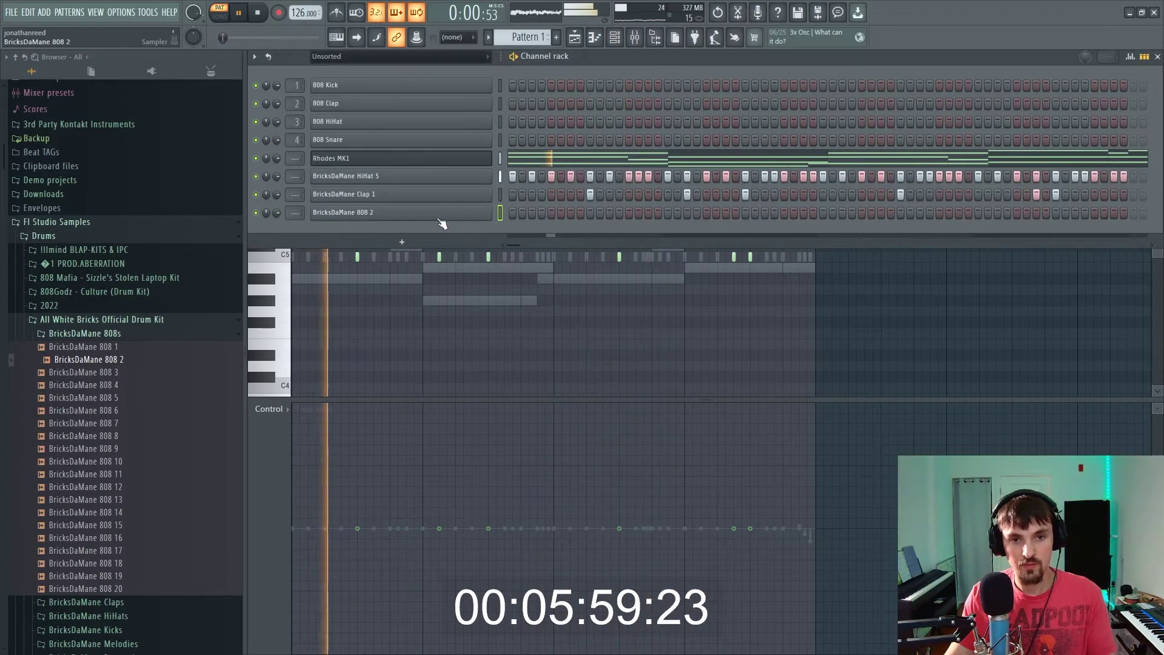
right_click(491, 213)
click(525, 211)
key(space)
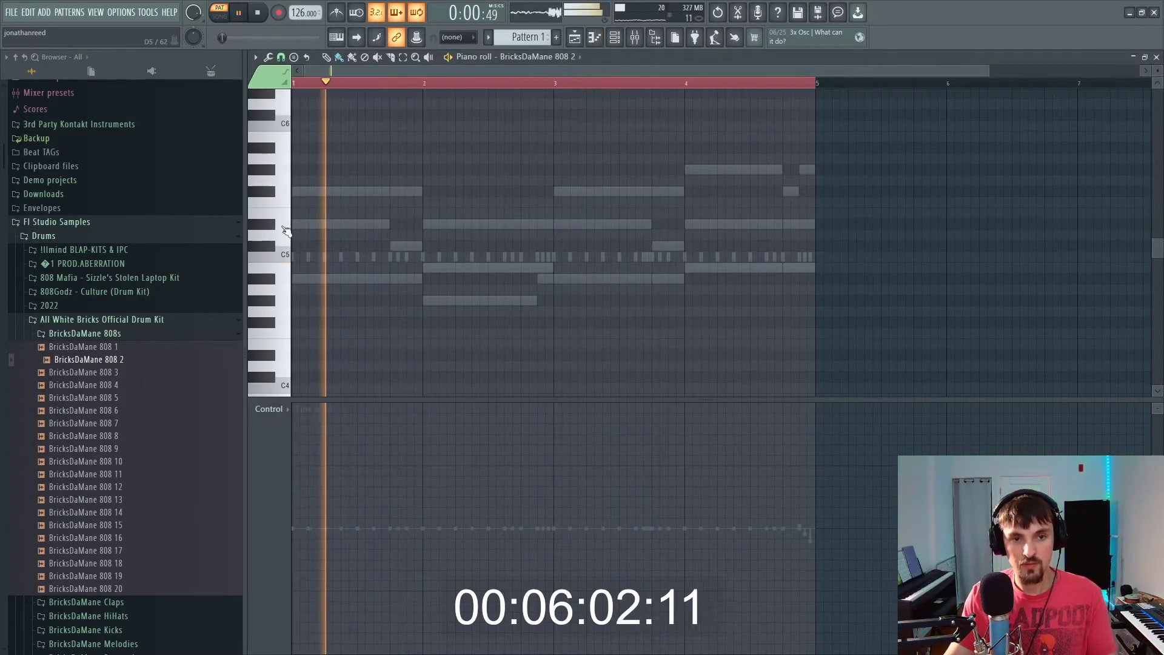
Step: Place D#5 808 notes on steps 1 and 7 of bar 1 and show note velocity in the control lane
click(284, 201)
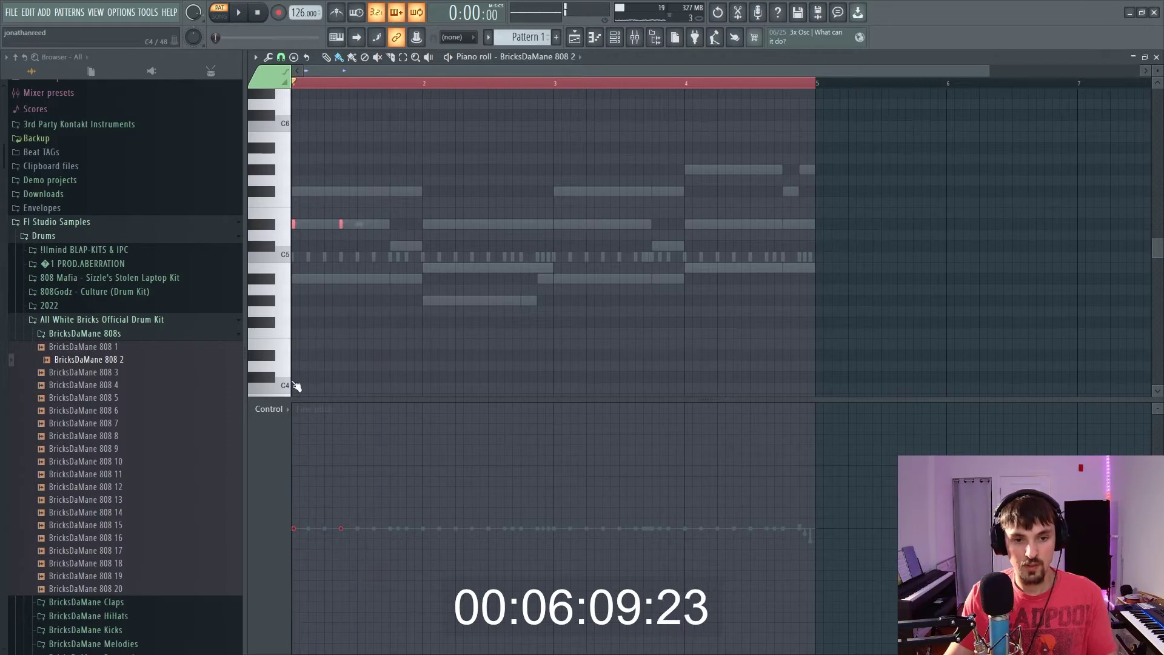
click(281, 417)
click(301, 451)
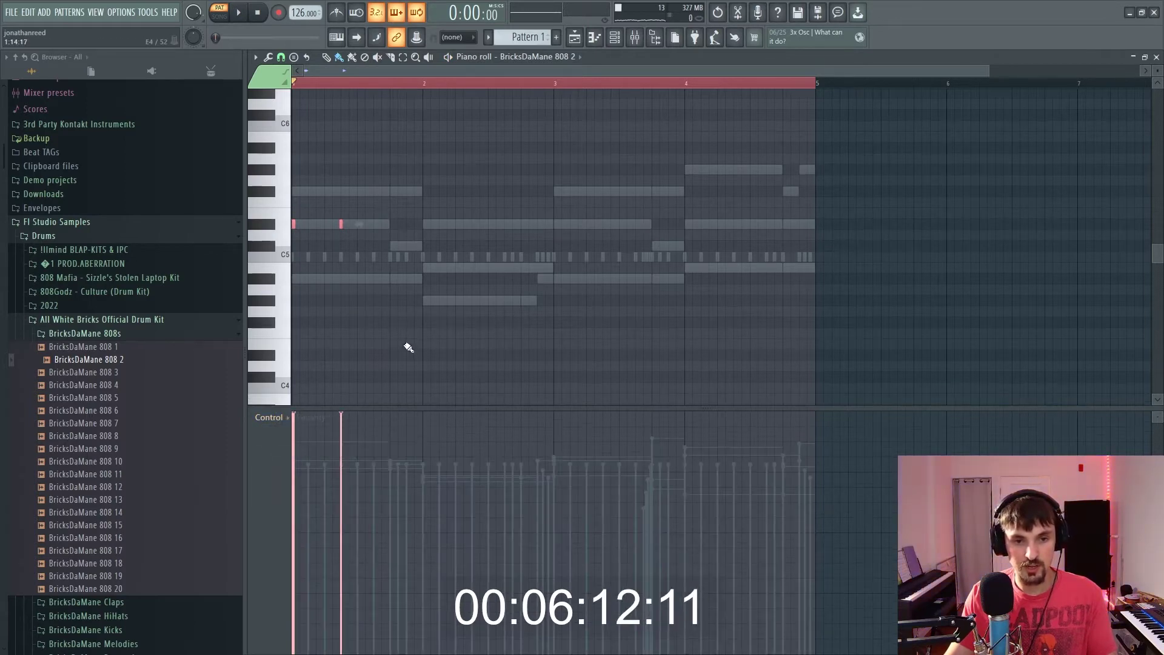
key(space)
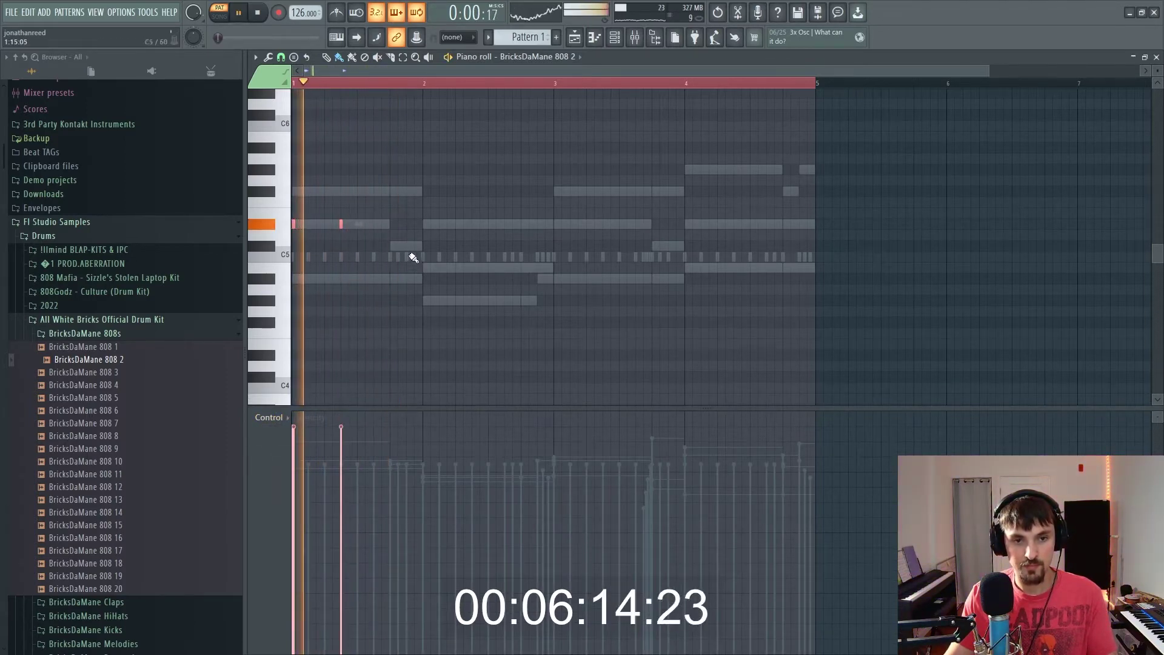
Step: Add an F#5 808 note on step 13 of bar 1
click(410, 193)
key(space)
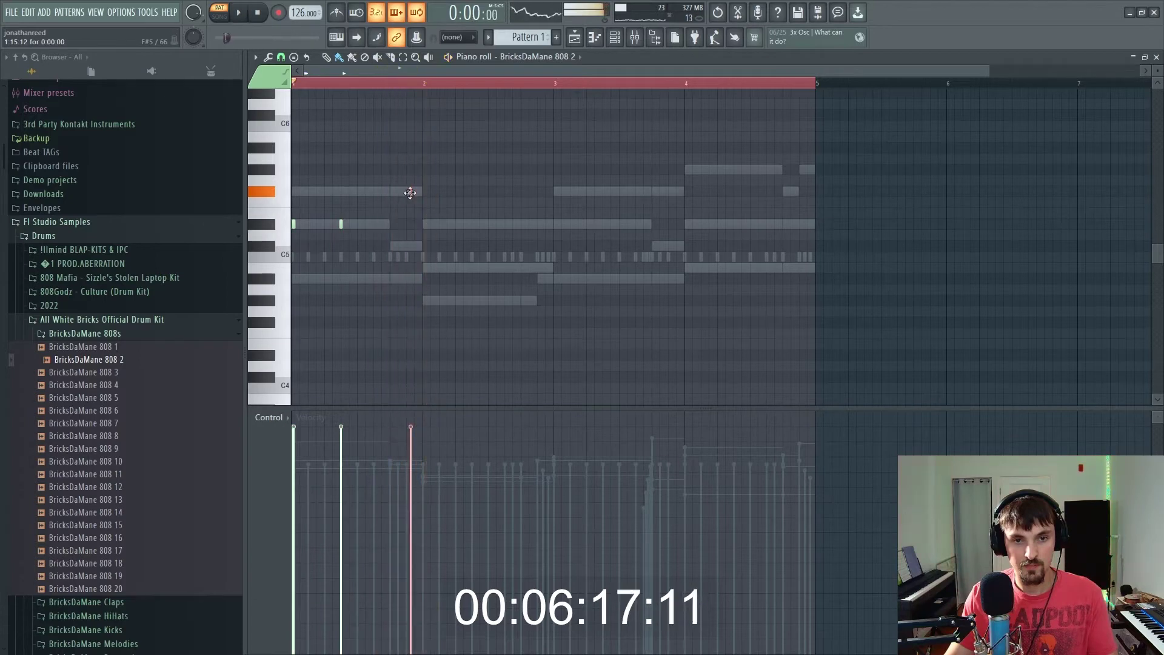
drag(406, 194, 390, 195)
Step: Set the piano roll snap to 1/4 beat and place B4 808 notes on steps 1 and 8 of bar 2
click(281, 56)
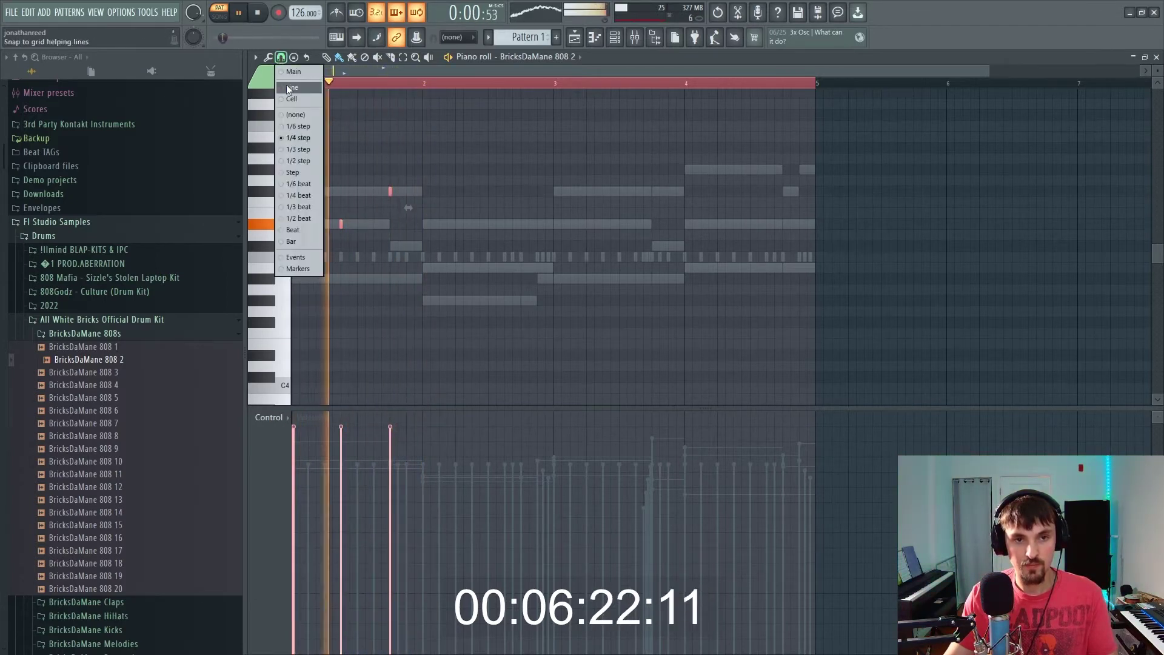
click(306, 194)
click(423, 225)
drag(424, 224, 422, 268)
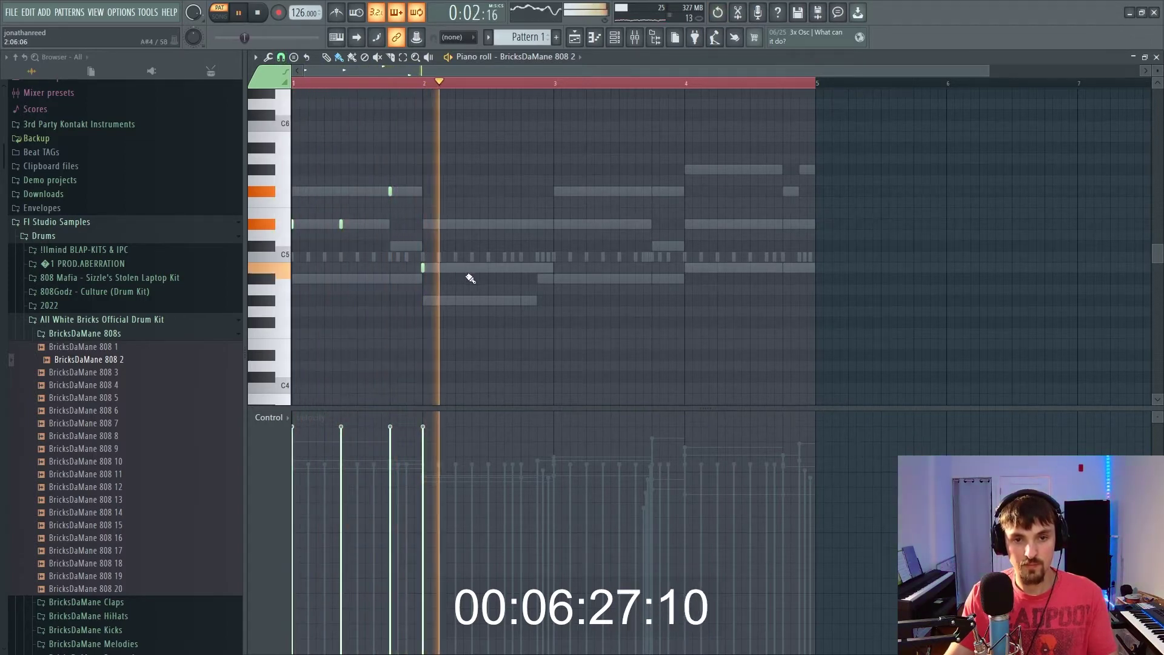
click(480, 267)
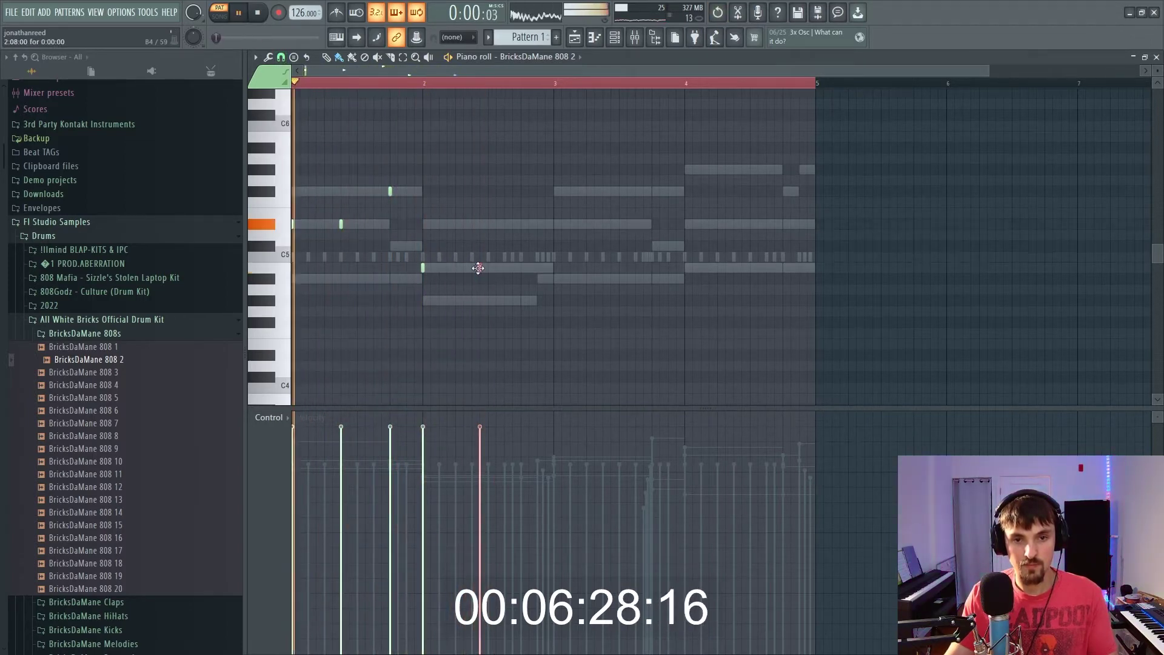
Step: Add a D#5 808 note on step 5 of bar 1 with a slightly lower velocity, using 1/4 beat snap
click(333, 225)
key(space)
right_click(333, 225)
key(space)
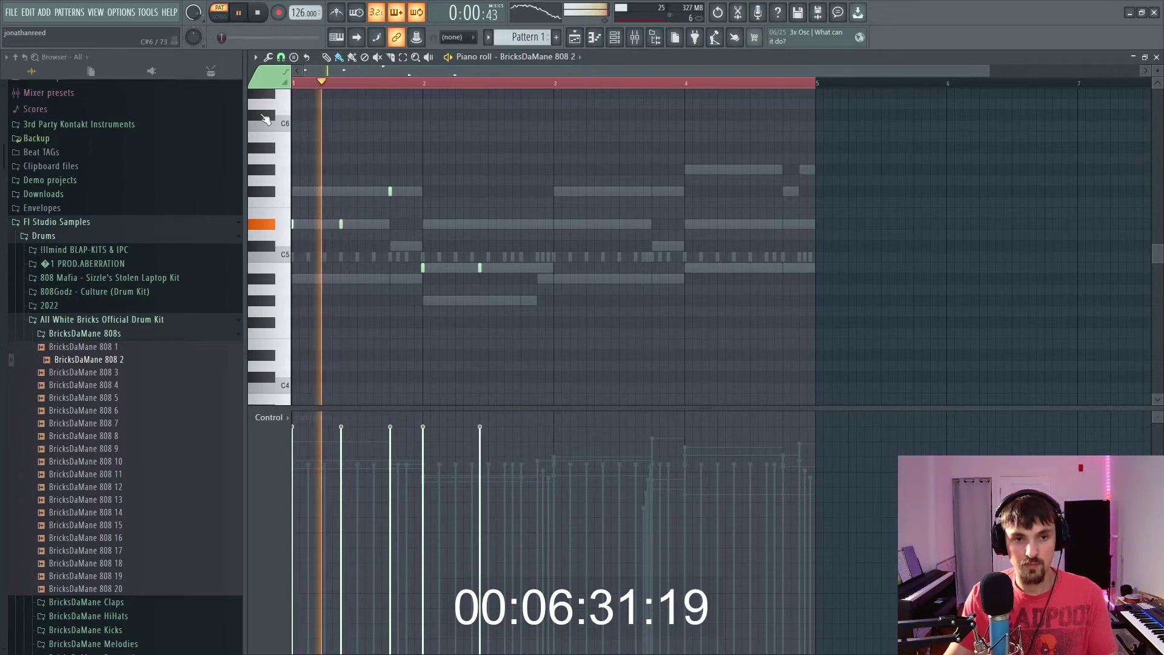
click(282, 57)
click(298, 195)
key(space)
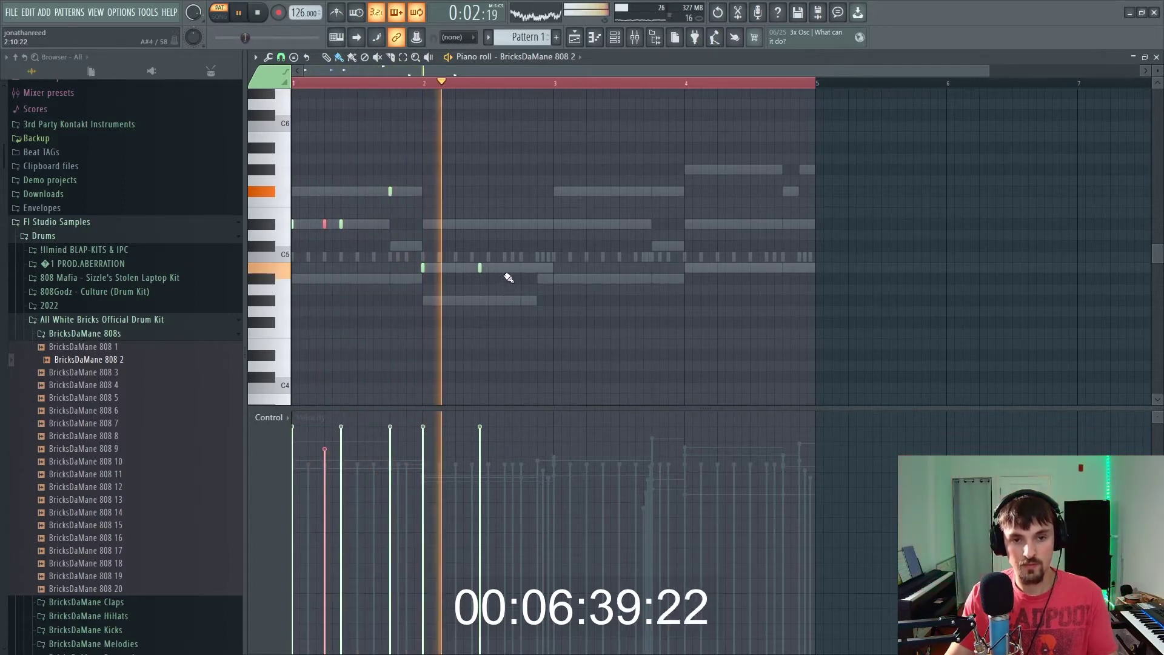
Step: Replace the B4 808 note on step 8 of bar 2 with B4 notes on steps 11 and 15
drag(481, 268, 472, 268)
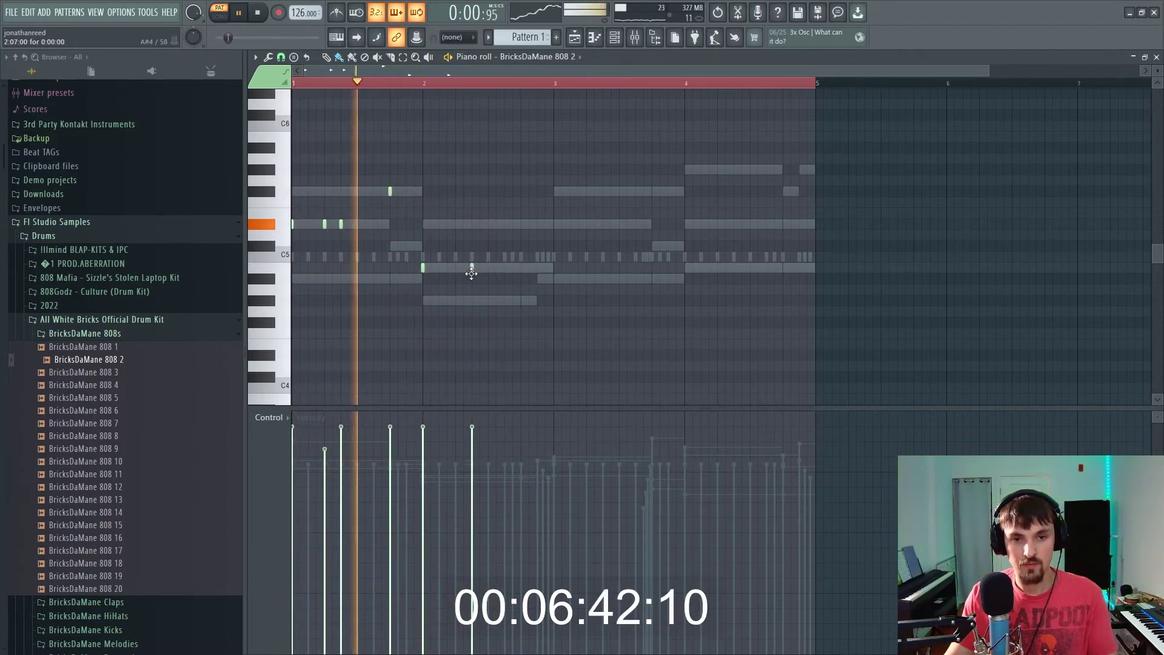
right_click(472, 268)
click(507, 268)
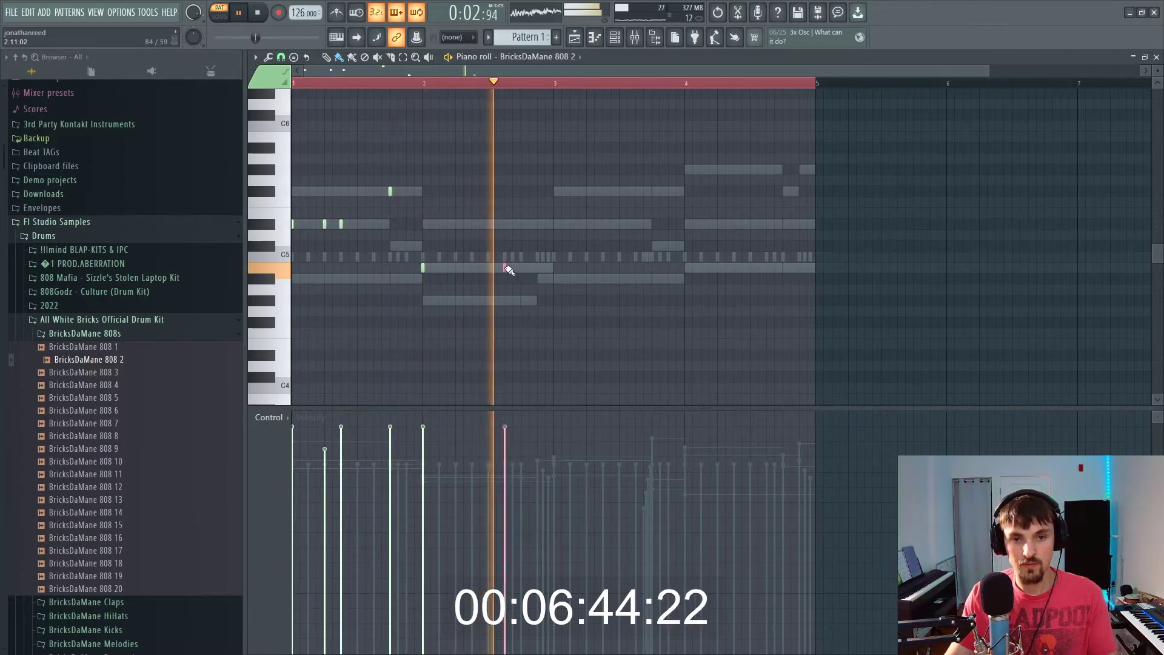
click(538, 268)
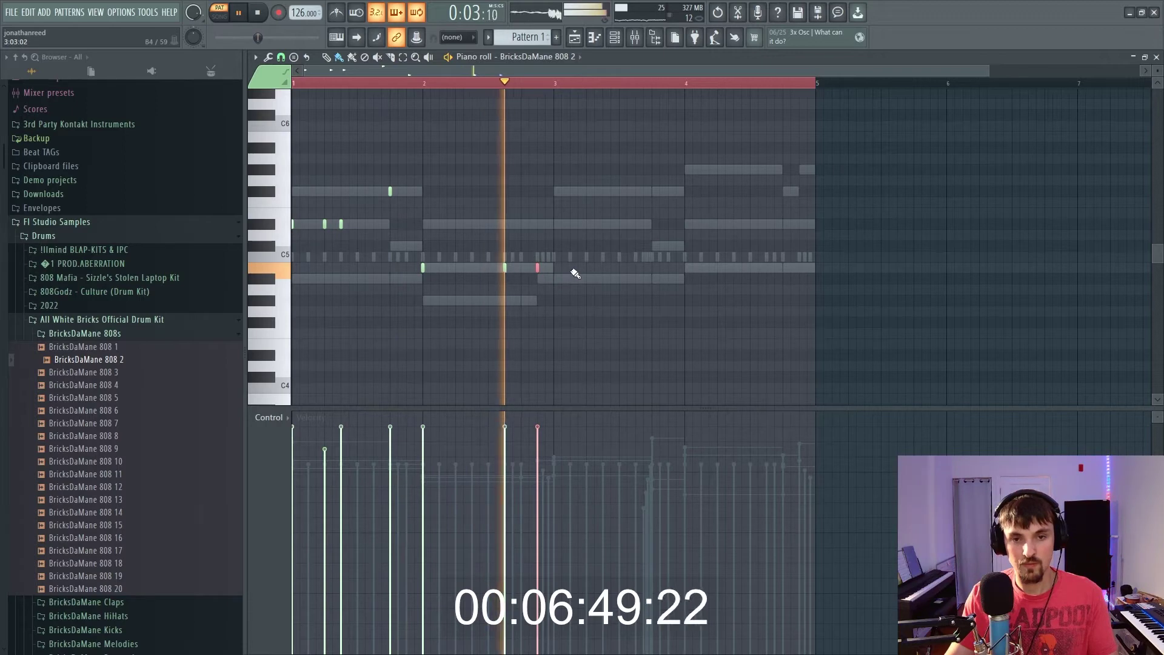
Step: Select the first two bars of 808 notes and duplicate them into bars 3 and 4
key(space)
drag(555, 84, 197, 127)
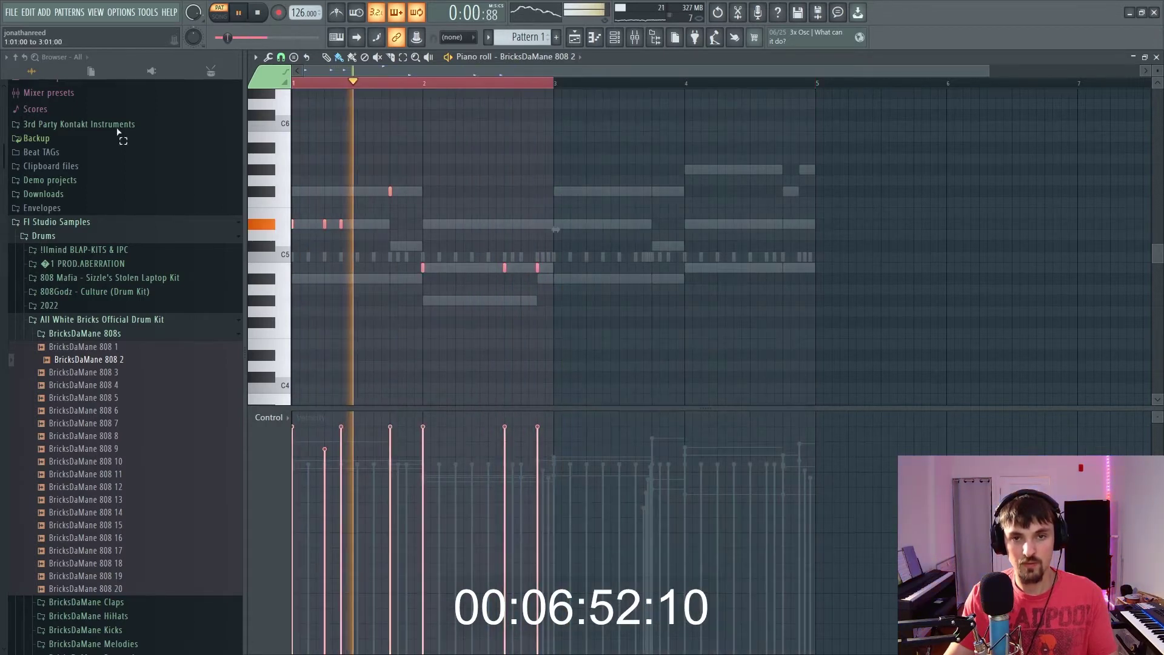
key(ctrl+b)
Step: Replace bar 1's step 5 808 note with a D#5 on step 11, and add an A#4 note on step 11 of bar 3
right_click(325, 222)
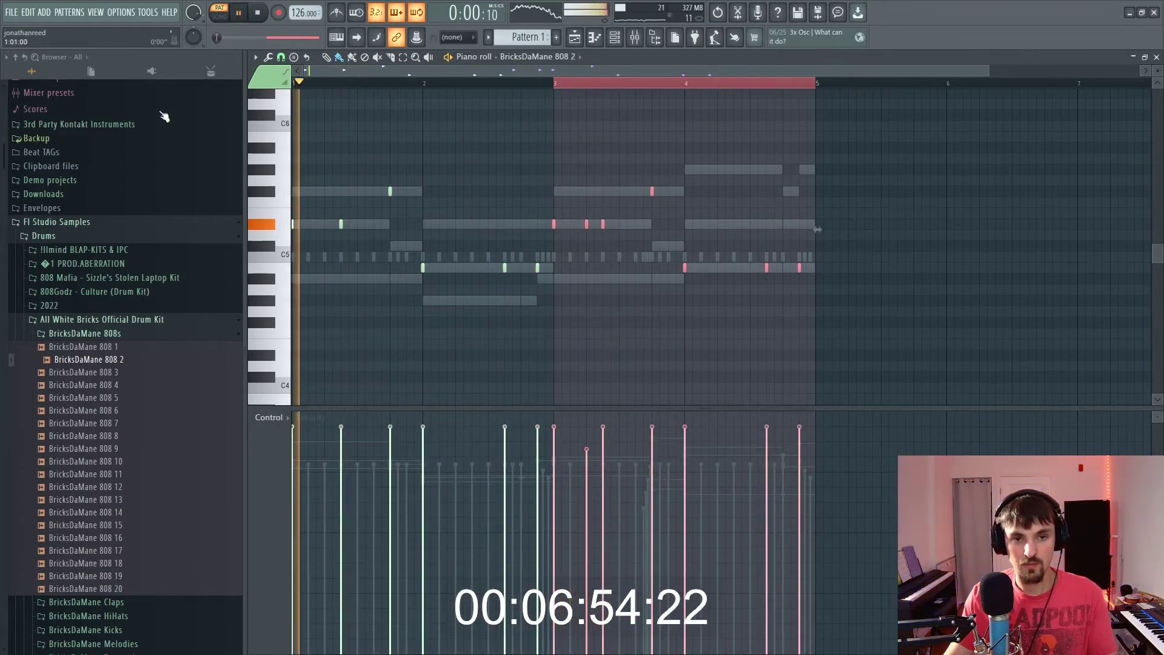
click(374, 224)
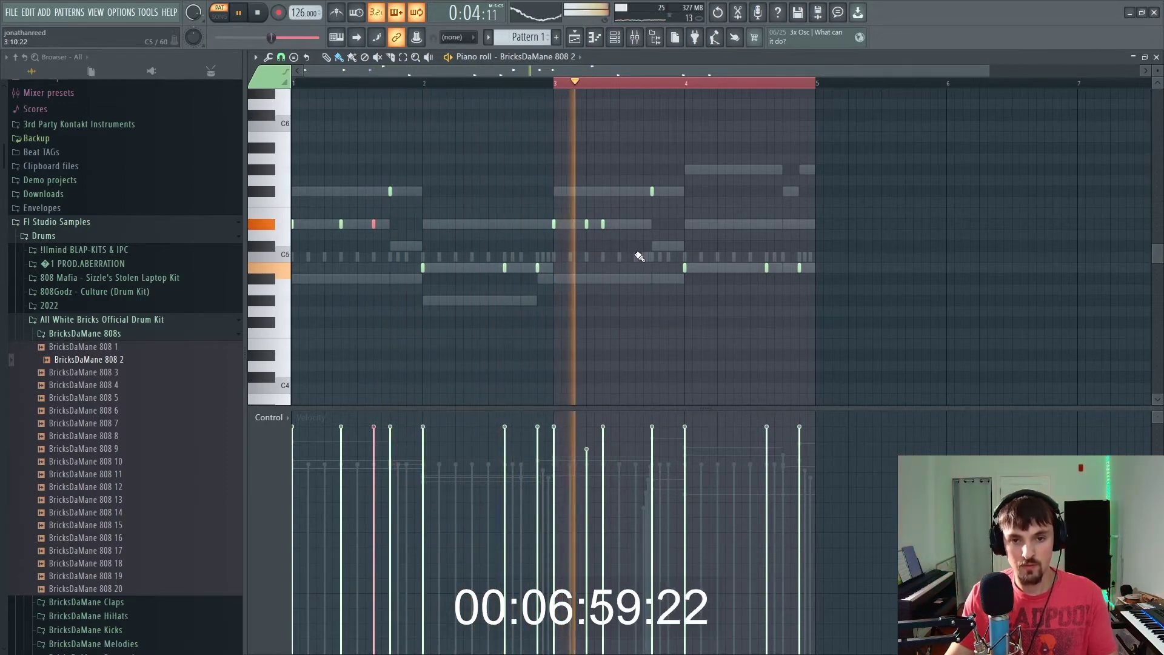
click(636, 224)
key(shift+Down)
key(shift+Down)
key(shift+Down)
key(shift+Down)
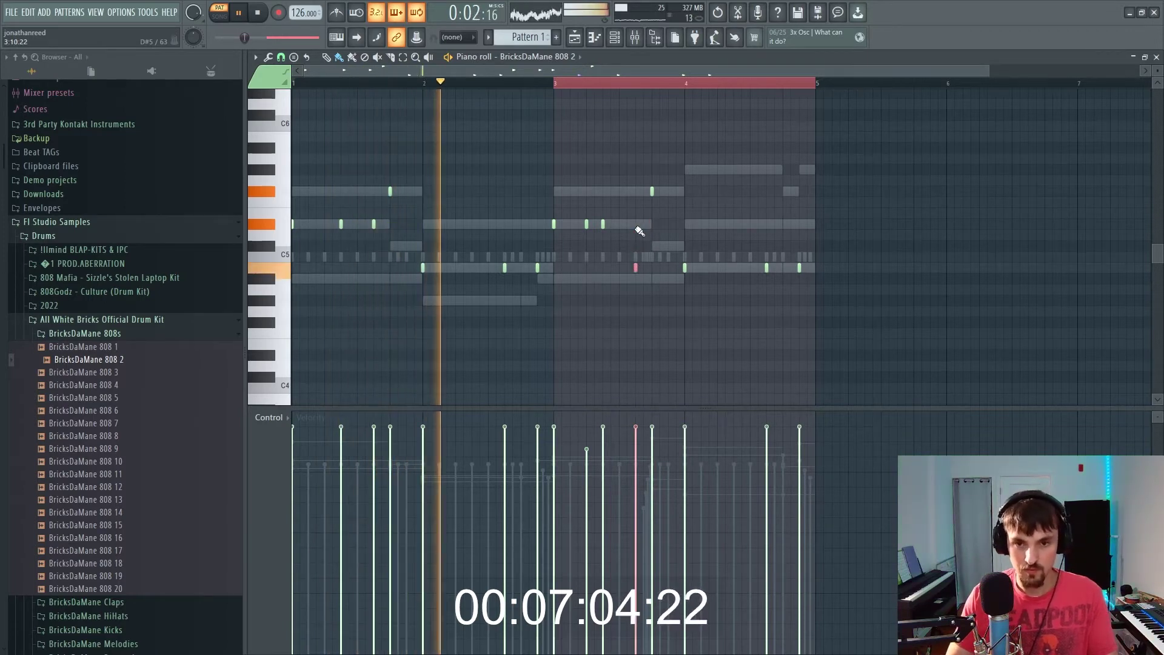
key(shift+Down)
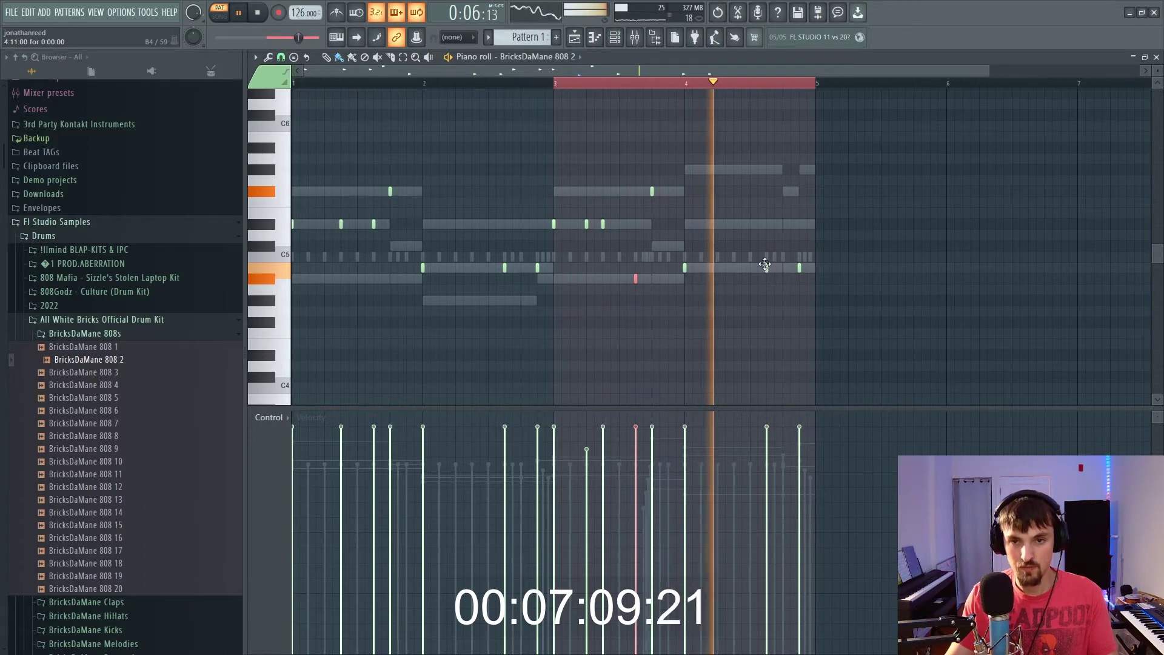
Step: Replace bar 4's step 11 808 note with B4 notes on steps 7 and 13, and raise the step 15 note to B5
key(space)
key(space)
click(737, 268)
drag(768, 269, 827, 277)
key(ctrl+Up)
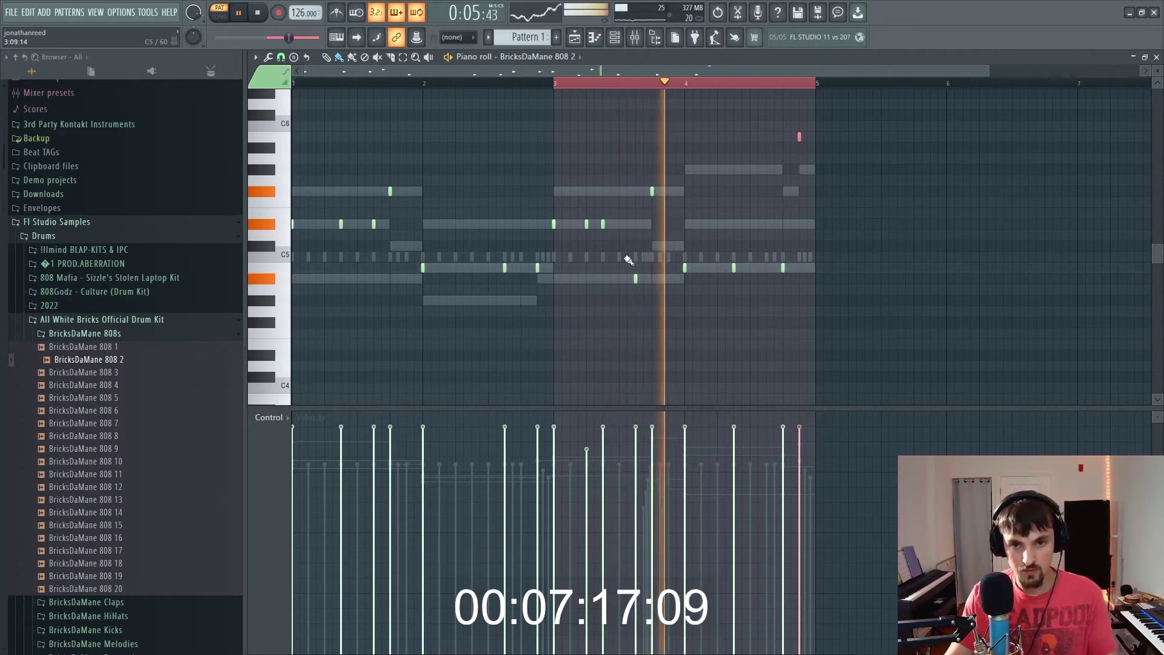
Step: Delete the 808 note on step 7 of bar 1 and the Clap 1 hit on step 7 of bar 4
right_click(342, 224)
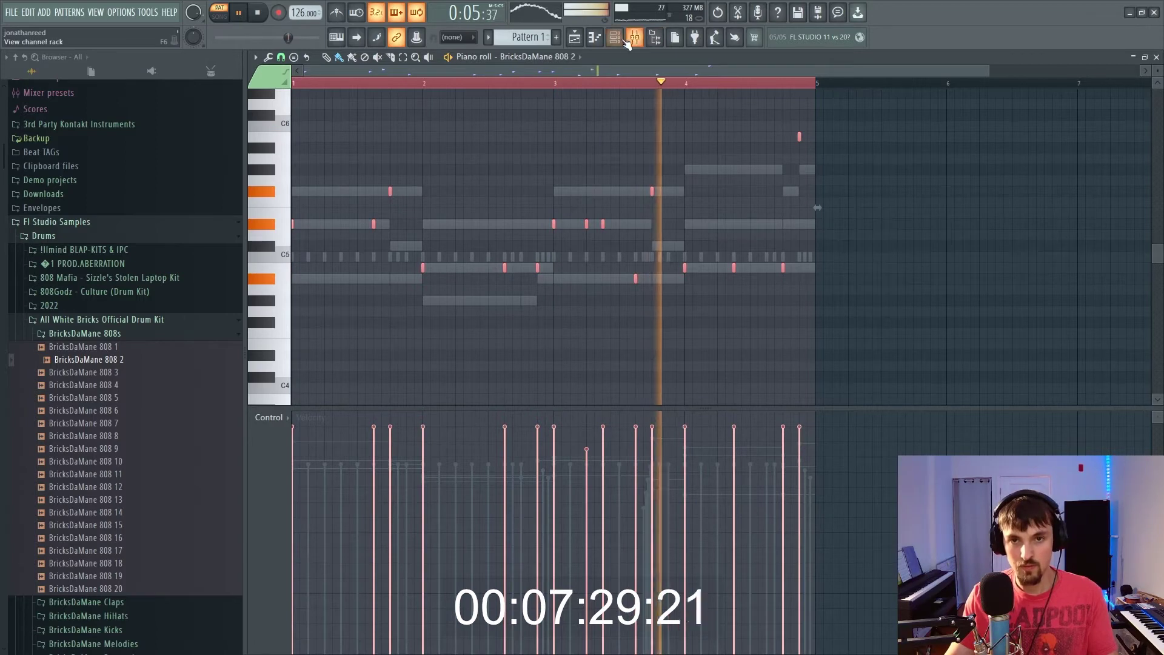
key(F6)
right_click(475, 196)
click(597, 196)
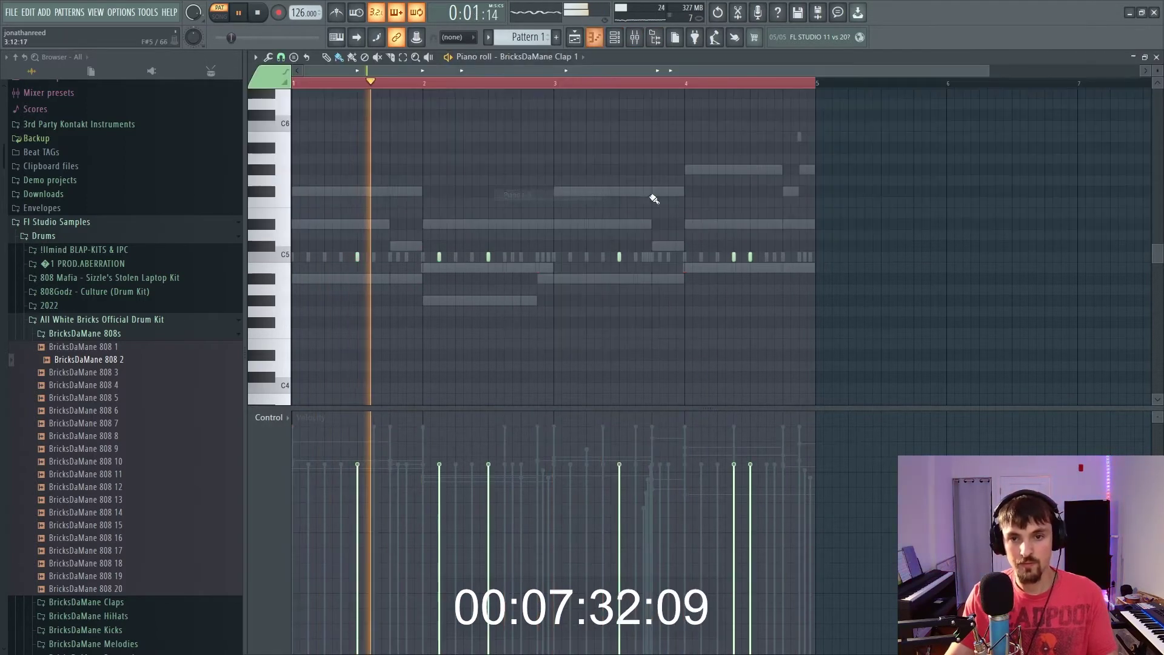
Step: Audition the BricksDaMane claps and add Clap 11 as a new channel with a hit on step 9 of bar 1
click(113, 333)
click(121, 347)
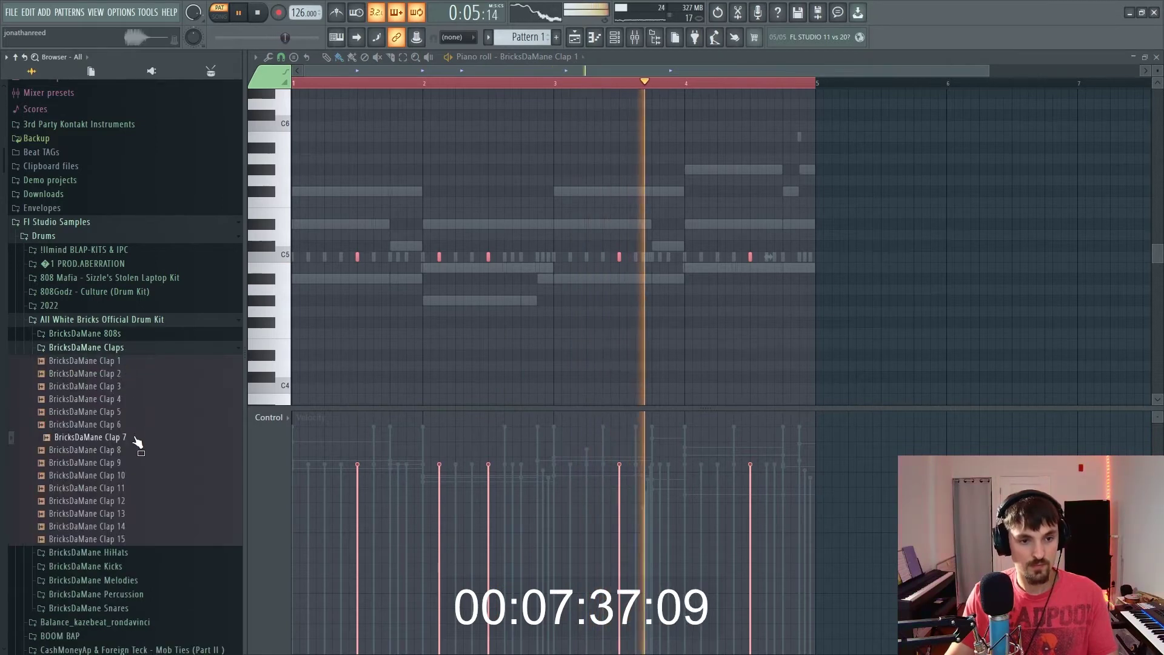
click(136, 478)
click(134, 490)
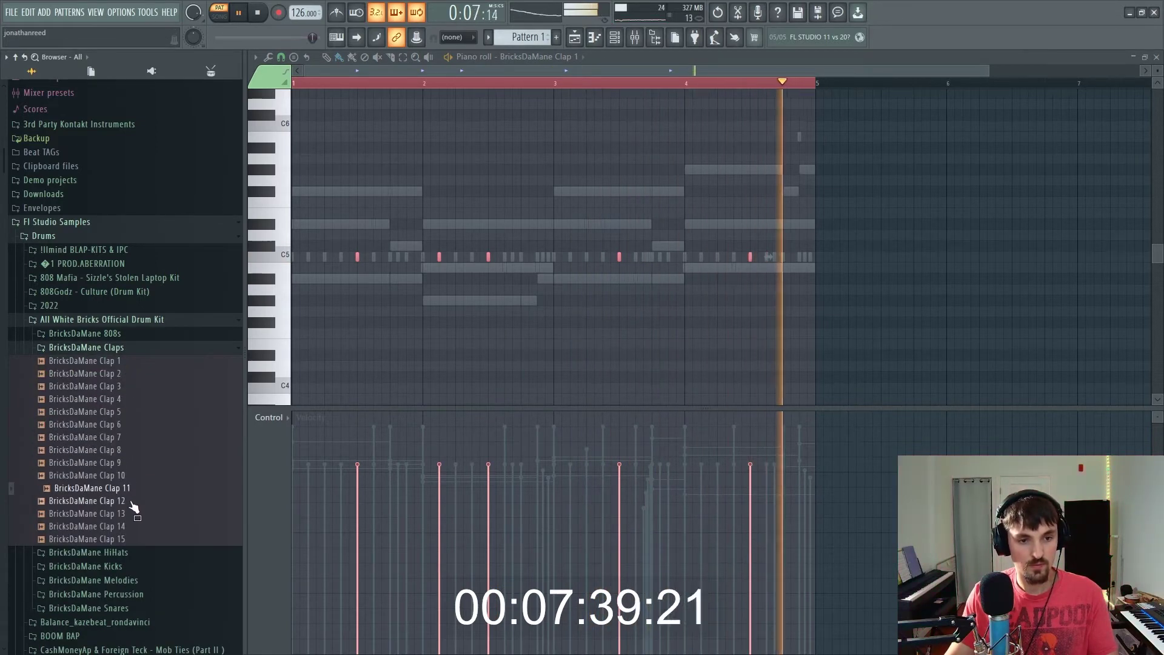
click(613, 37)
drag(124, 492, 591, 233)
key(space)
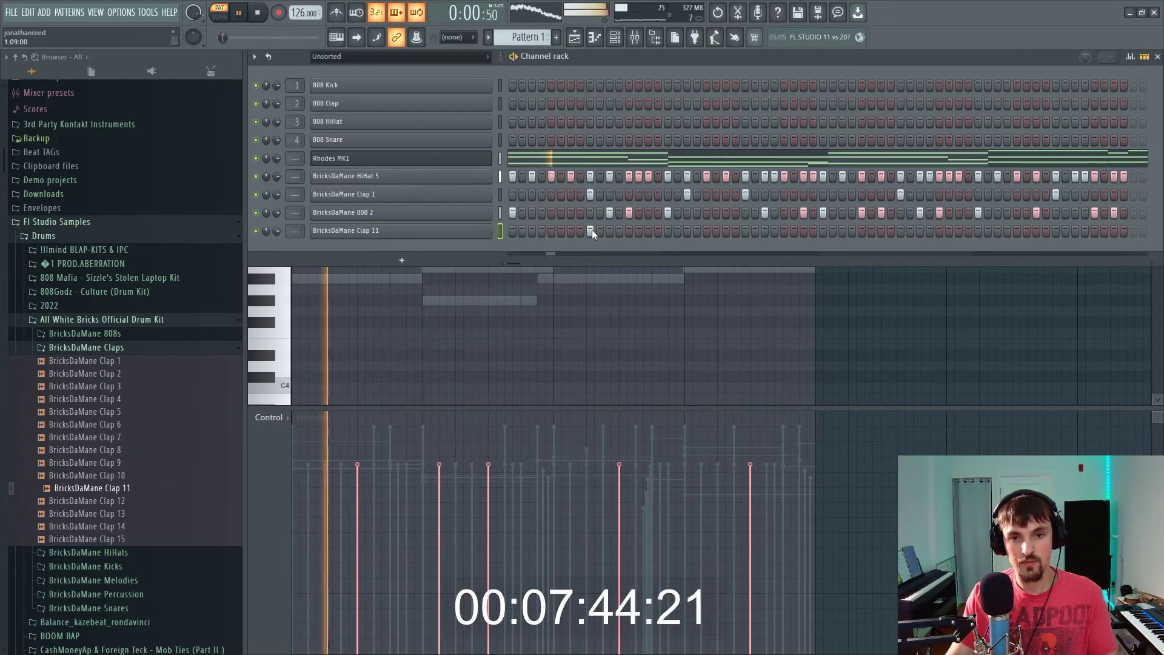
Step: Place Clap 11 hits on steps 9 and 15 of bar 2 and step 9 of bars 3 and 4, and open its piano roll
click(746, 231)
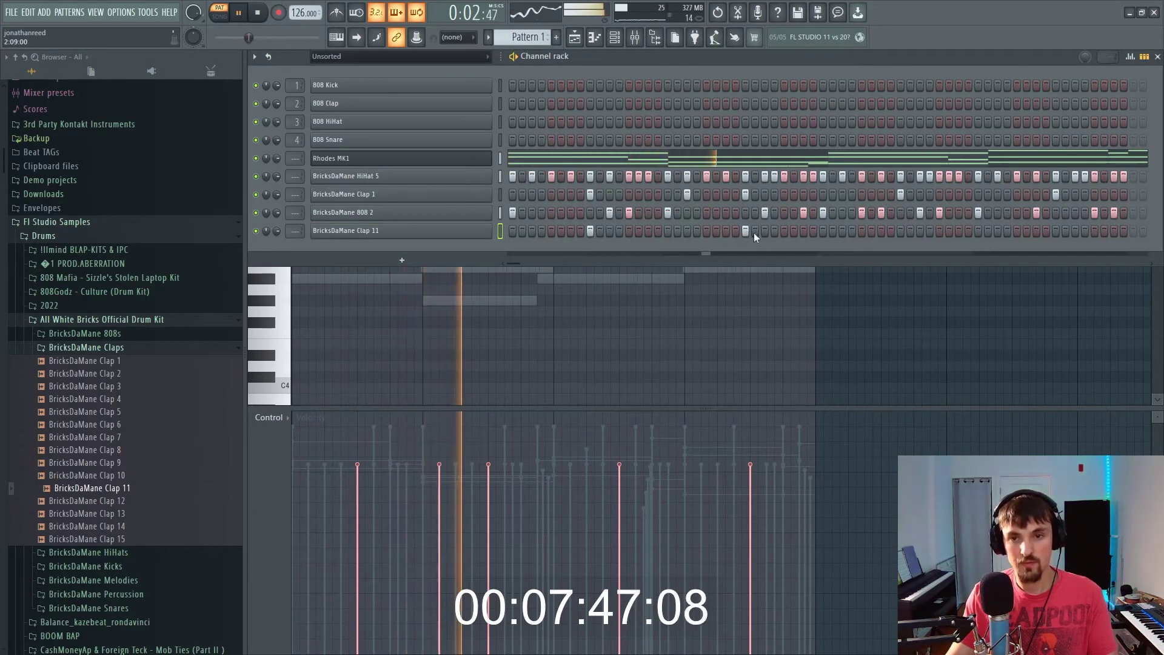
click(804, 231)
click(902, 231)
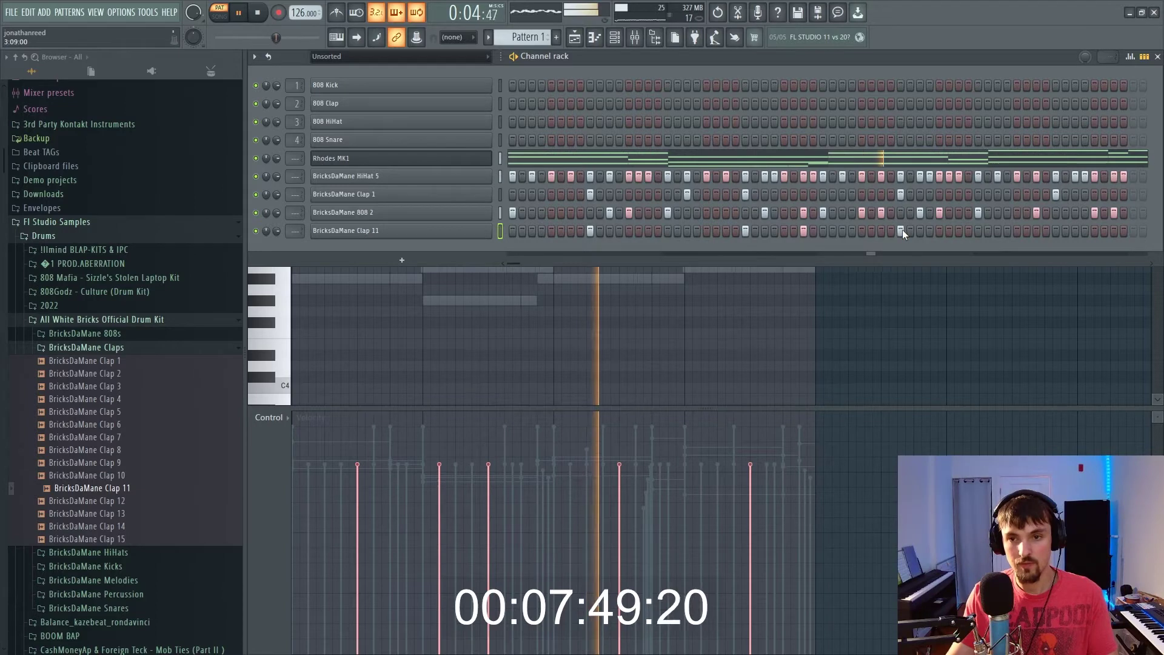
right_click(490, 231)
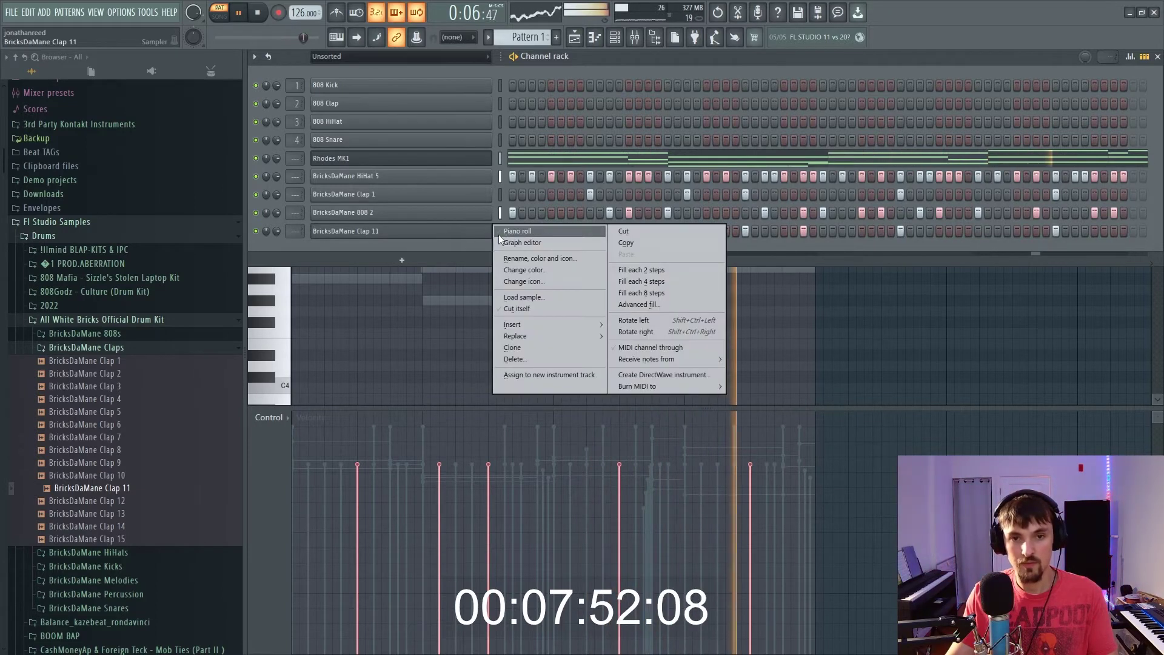
click(517, 235)
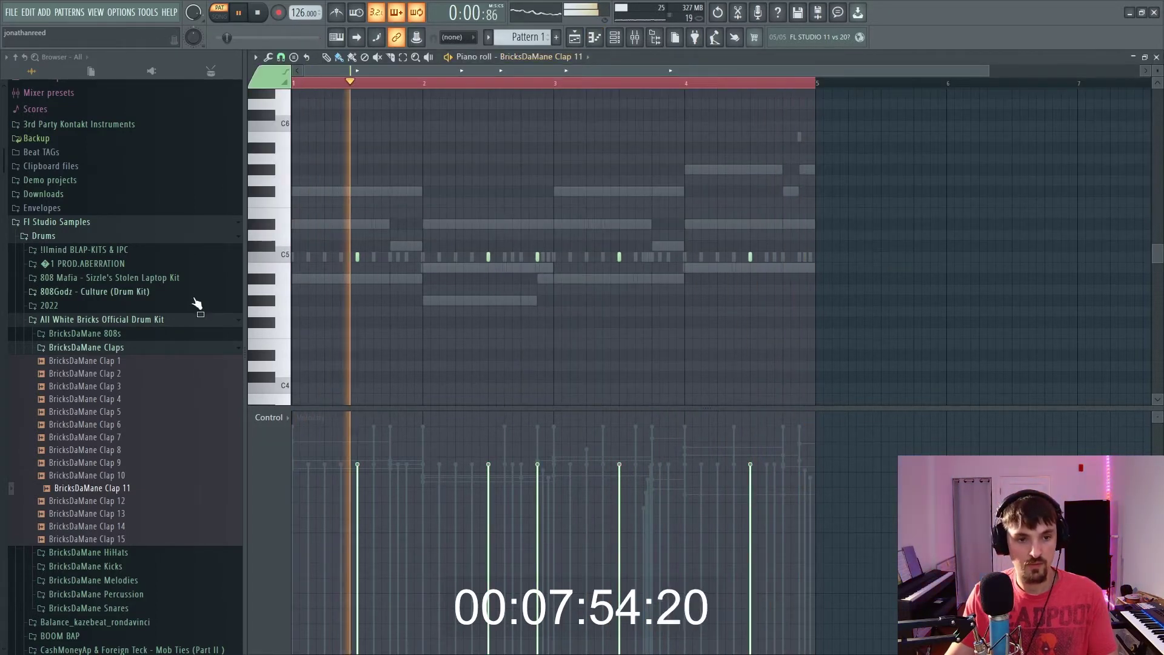
Step: Set the BricksDaMane 808 2 channel to cut itself and view its sampler settings
click(617, 38)
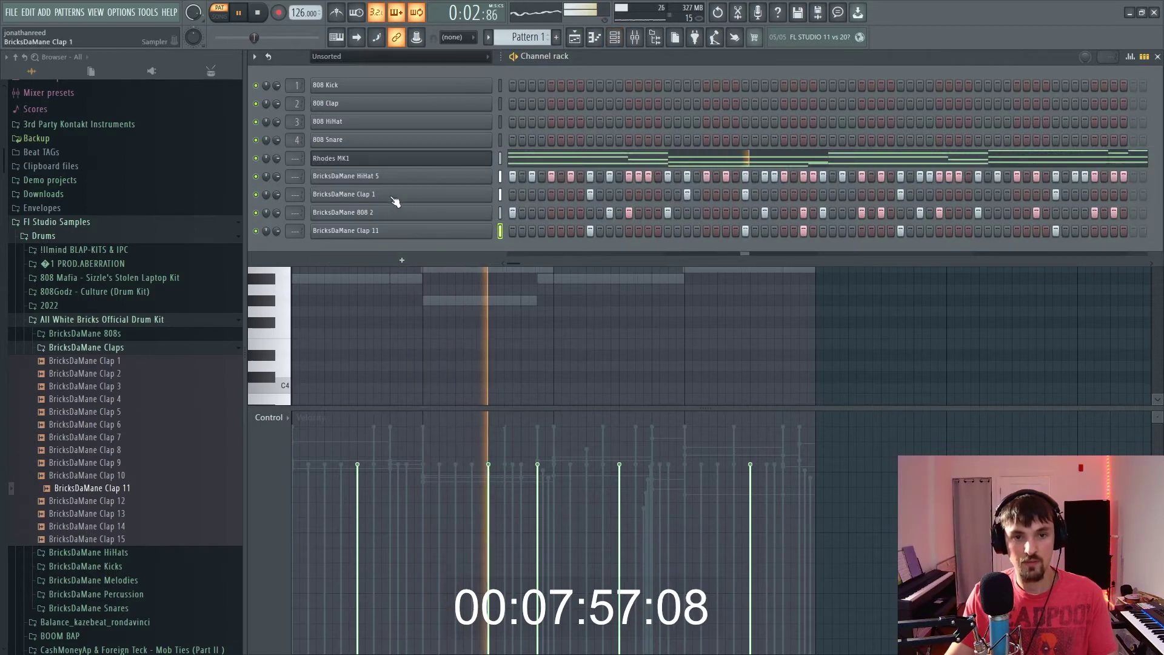
right_click(398, 212)
click(513, 291)
click(400, 212)
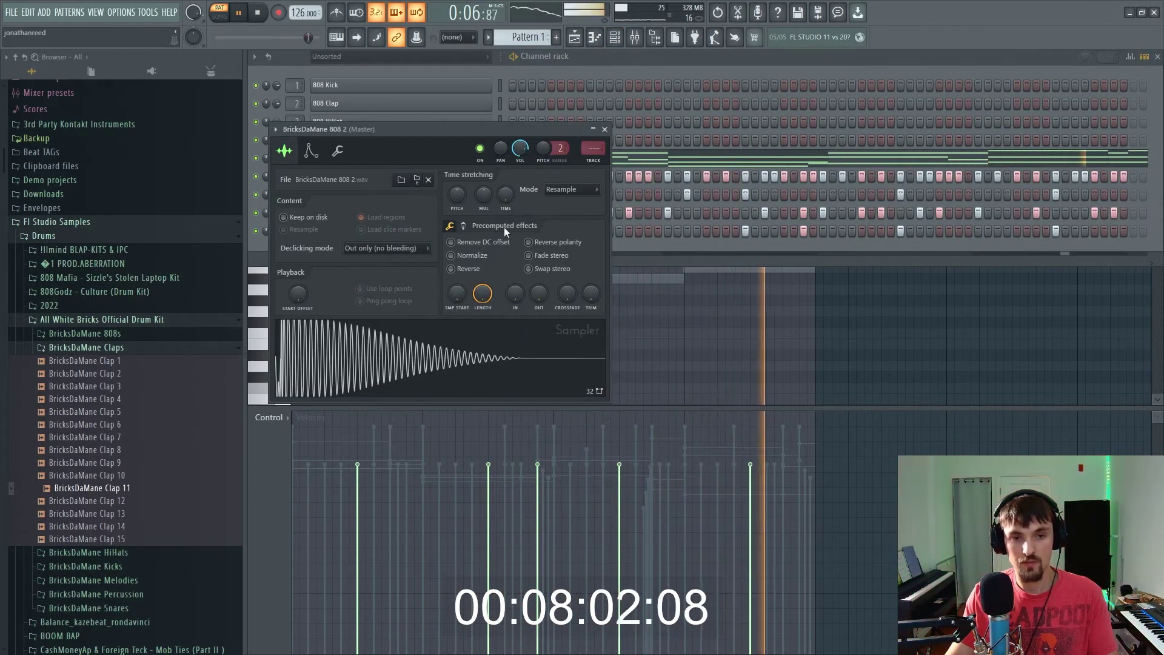
click(593, 54)
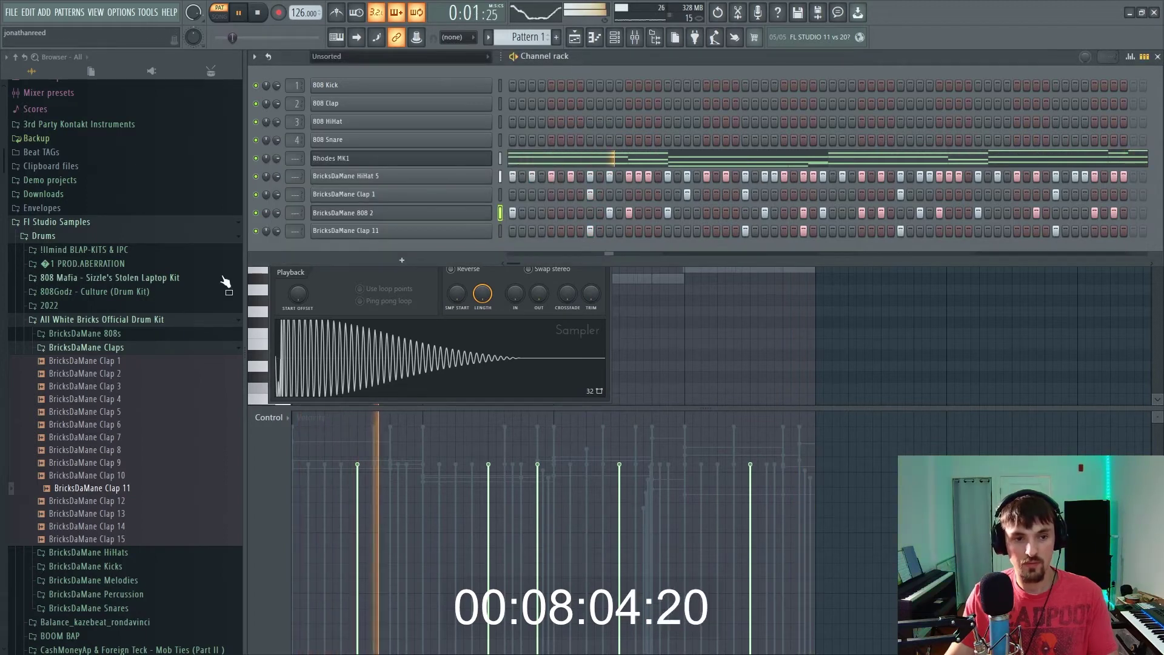
Step: Audition the BricksDaMane kicks and add Kick 10 as a new channel above the 808, with hits on steps 1 and 13 of bar 1
scroll(118, 542, down, 2)
click(144, 489)
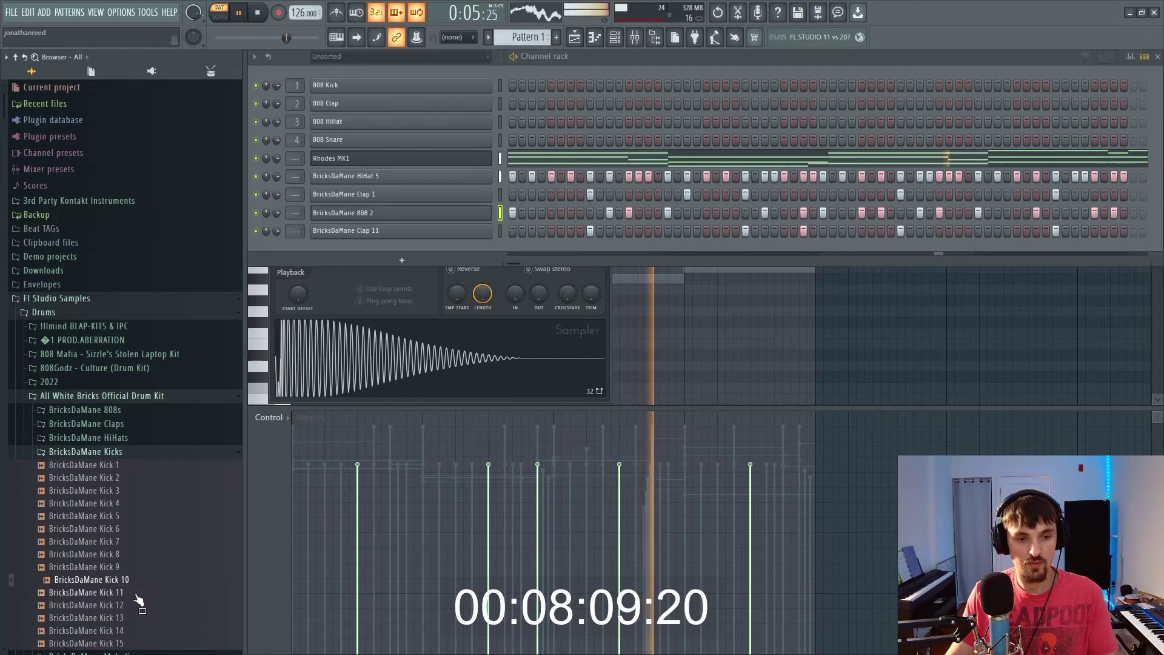
drag(442, 179, 485, 207)
click(513, 212)
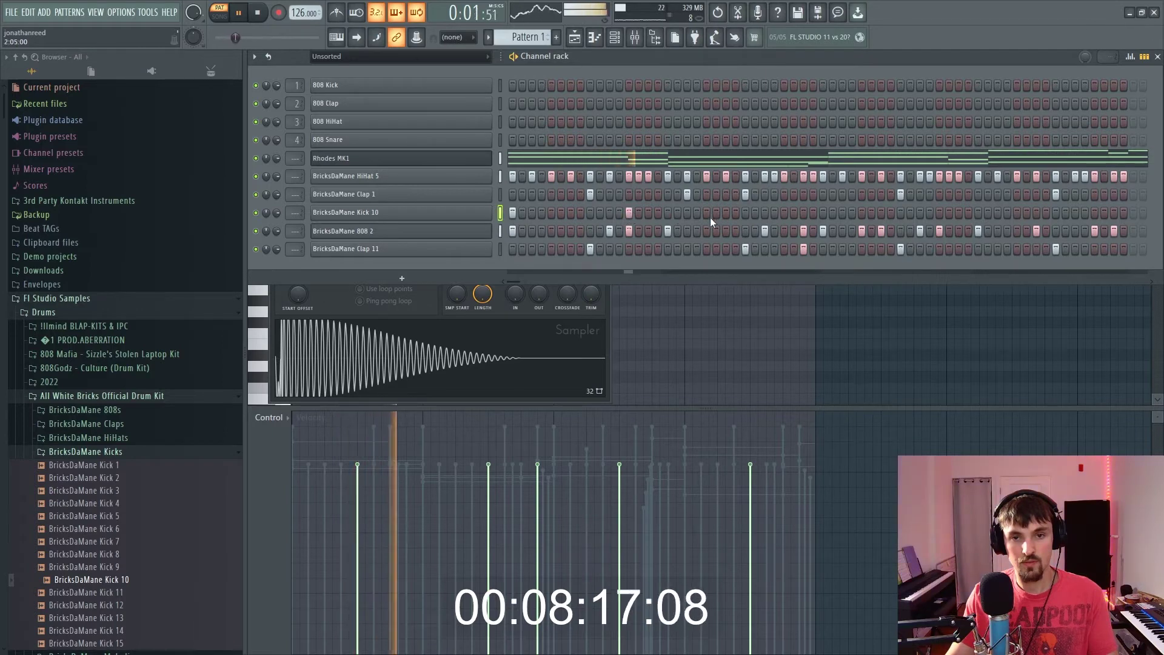
Step: Enable reverse polarity on the Kick 10 sample
key(space)
click(477, 217)
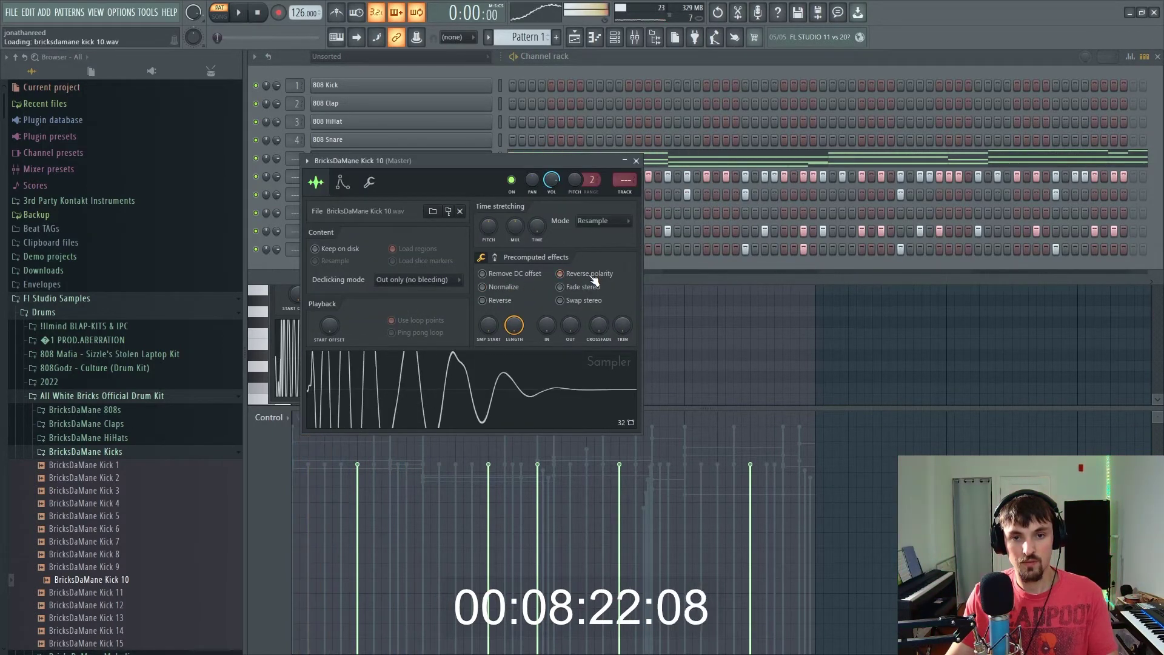
click(637, 162)
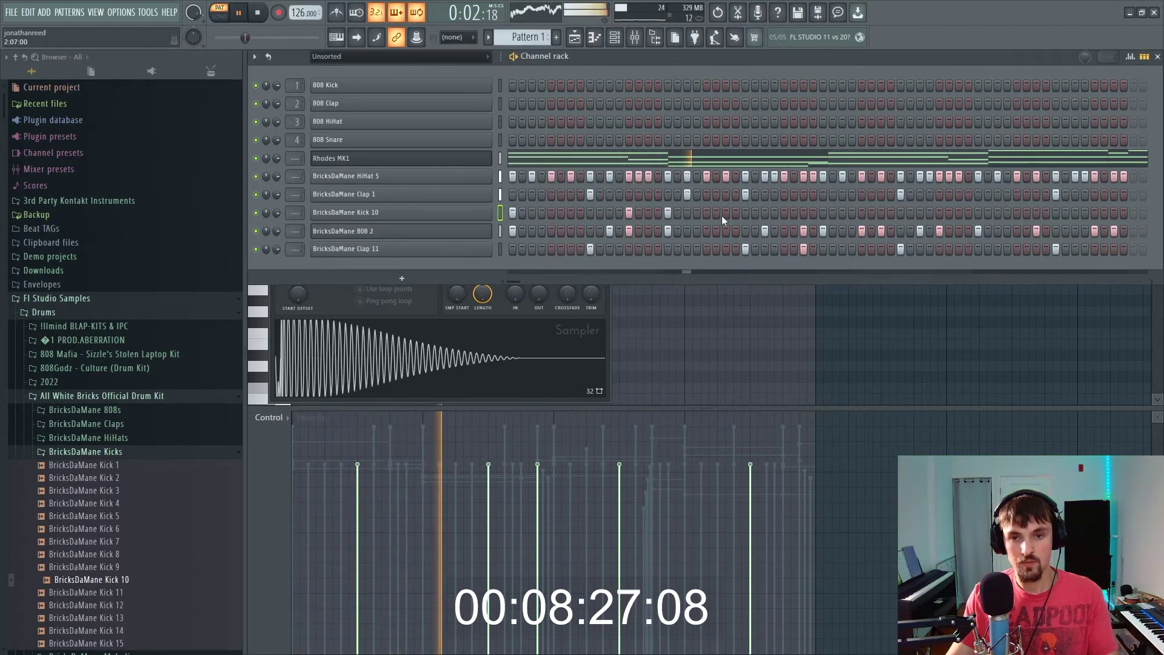
Step: Place Kick 10 hits on step 1 of bar 2, steps 1 and 7 of bar 3, and steps 1 and 15 of bar 4
click(820, 215)
click(890, 214)
click(887, 213)
click(882, 214)
right_click(479, 214)
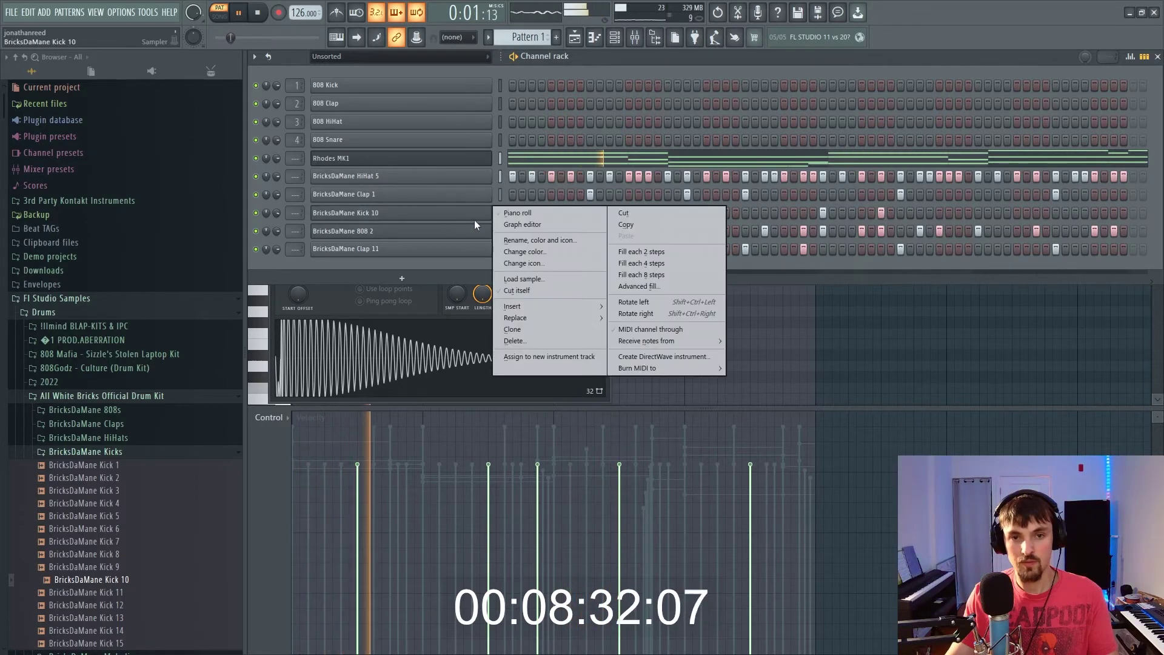
click(511, 214)
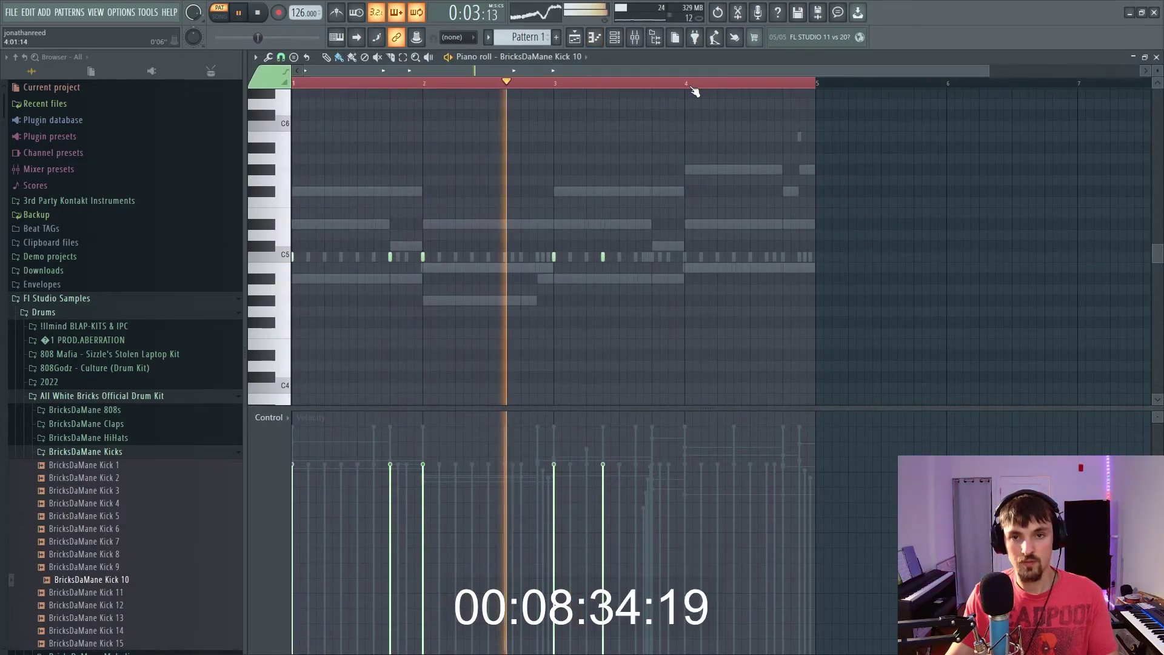
click(800, 259)
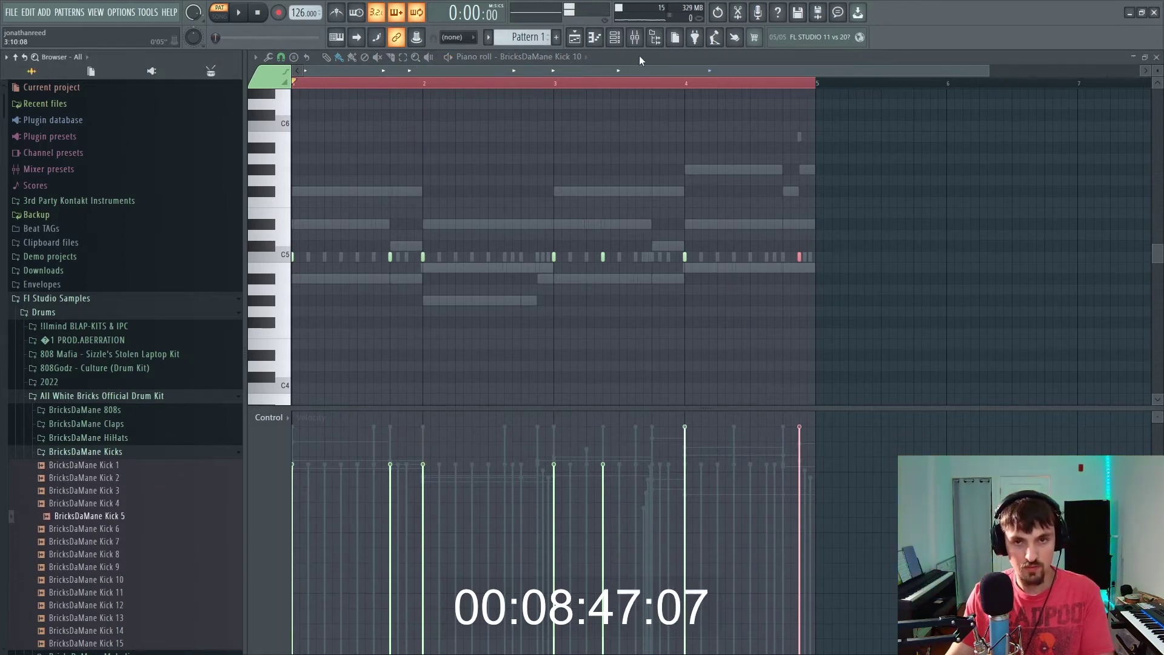
Step: Replace the kick channel's sample with BricksDaMane Kick 6
click(615, 40)
drag(406, 246, 400, 215)
key(space)
Step: Turn off reverse polarity on the Kick 6 channel and set its volume to 84%
click(415, 213)
key(space)
key(space)
click(579, 273)
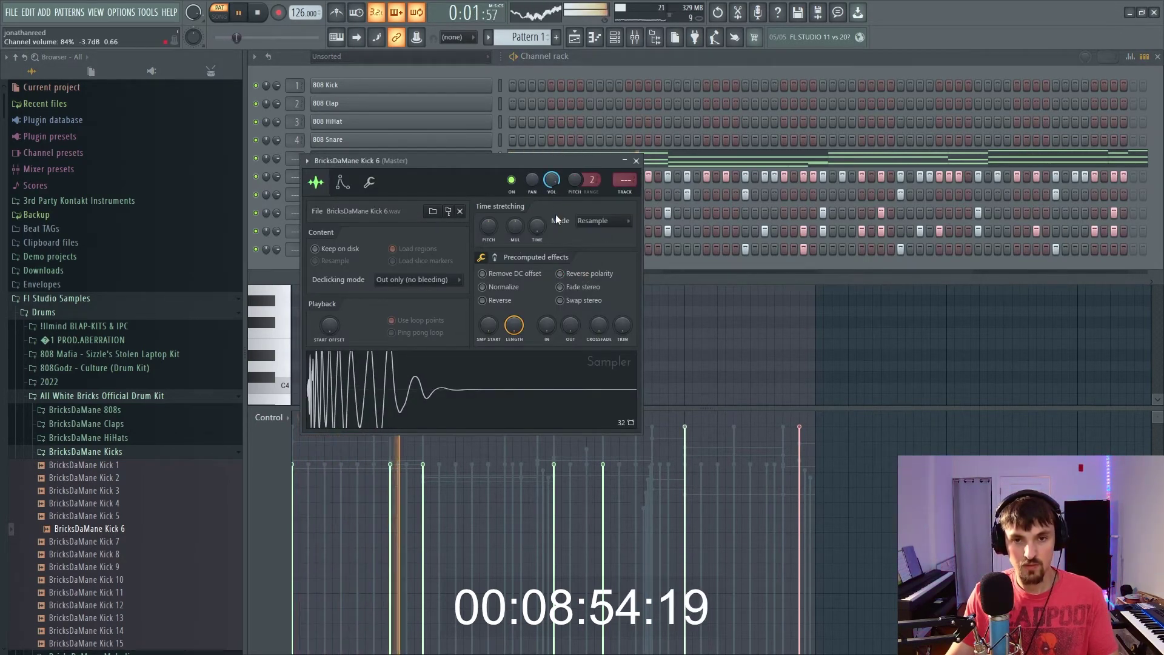
click(636, 161)
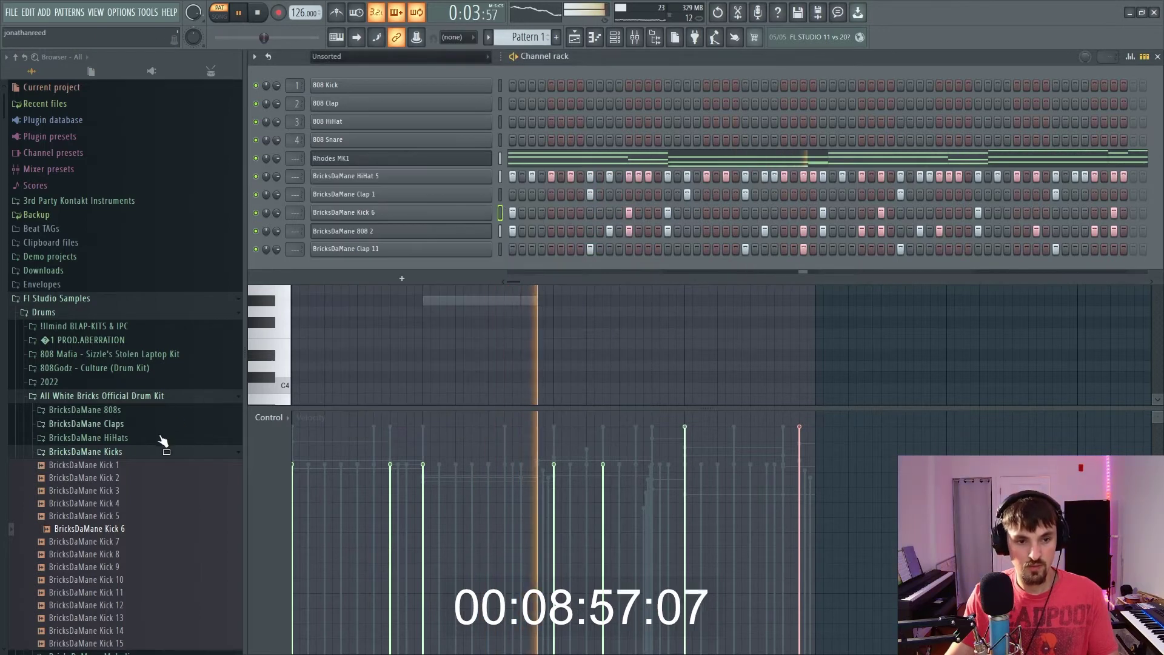
Step: Audition the BricksDaMane snares and add Snare 9 as a new channel above Clap 1, with a hit on step 3 of bar 1
click(137, 453)
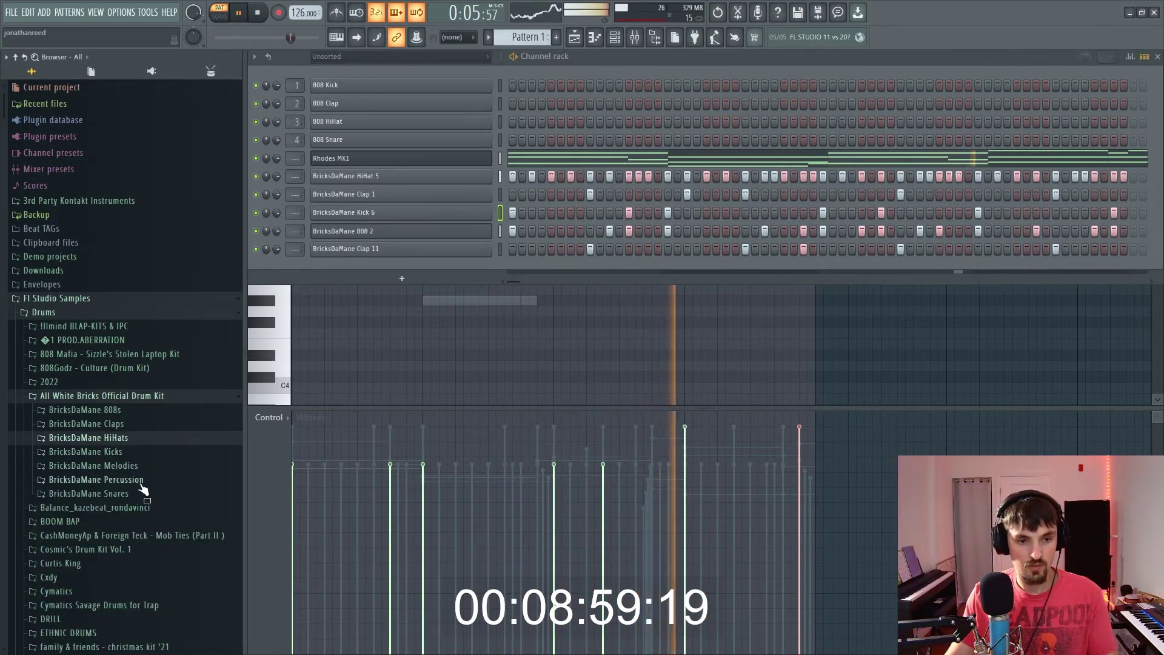
click(121, 493)
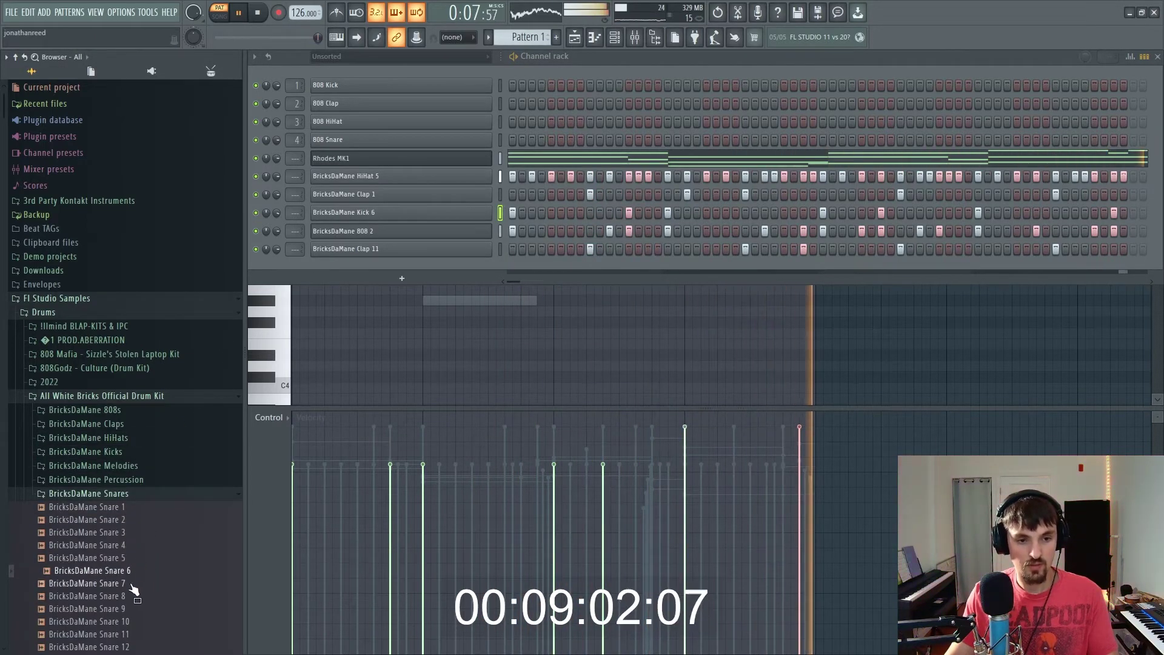
drag(433, 264, 468, 189)
key(space)
key(space)
click(531, 194)
Step: Try Snare 9 hits on step 15 of bar 1 and step 3 of bar 2
click(648, 194)
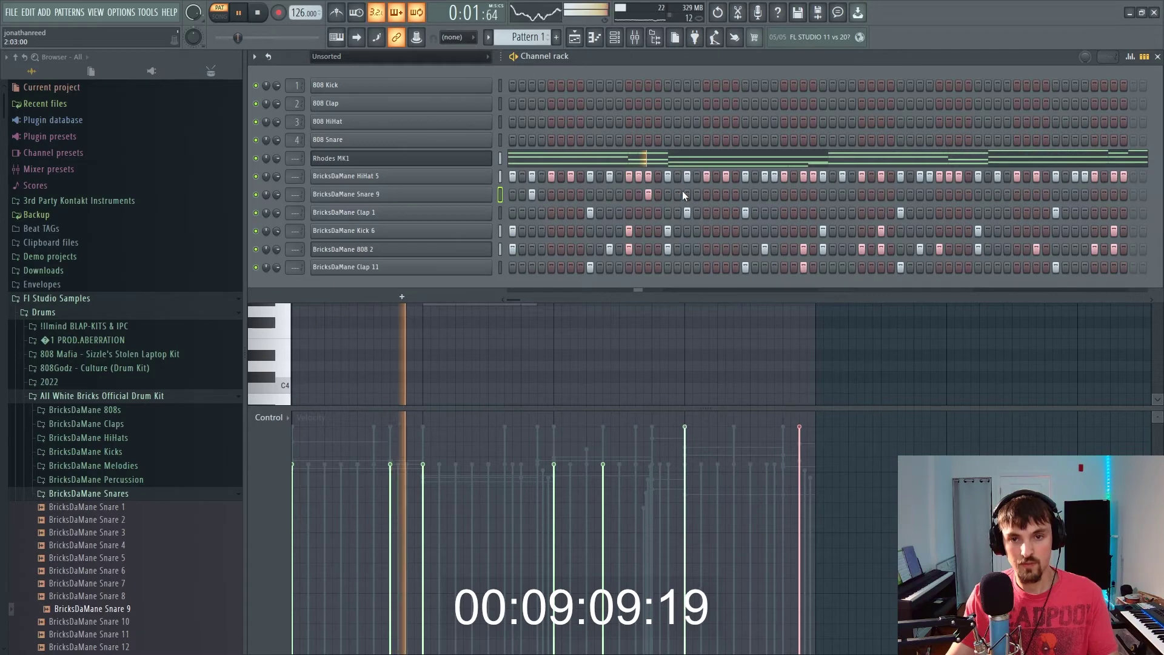
click(687, 194)
key(space)
key(space)
right_click(649, 194)
right_click(688, 194)
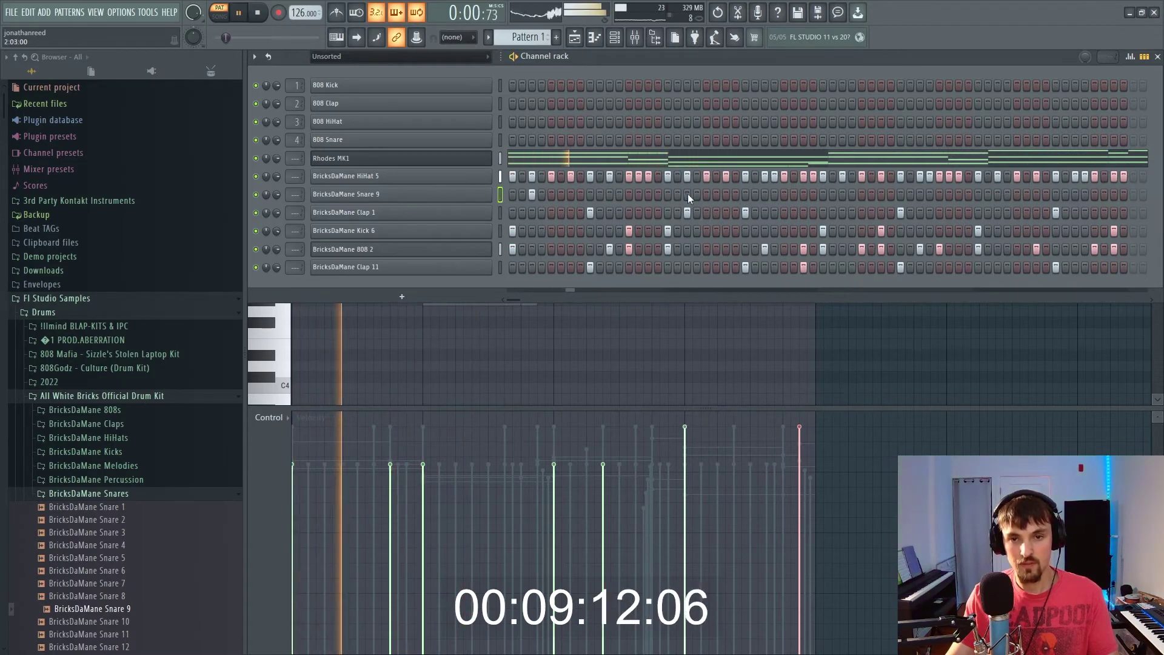
key(space)
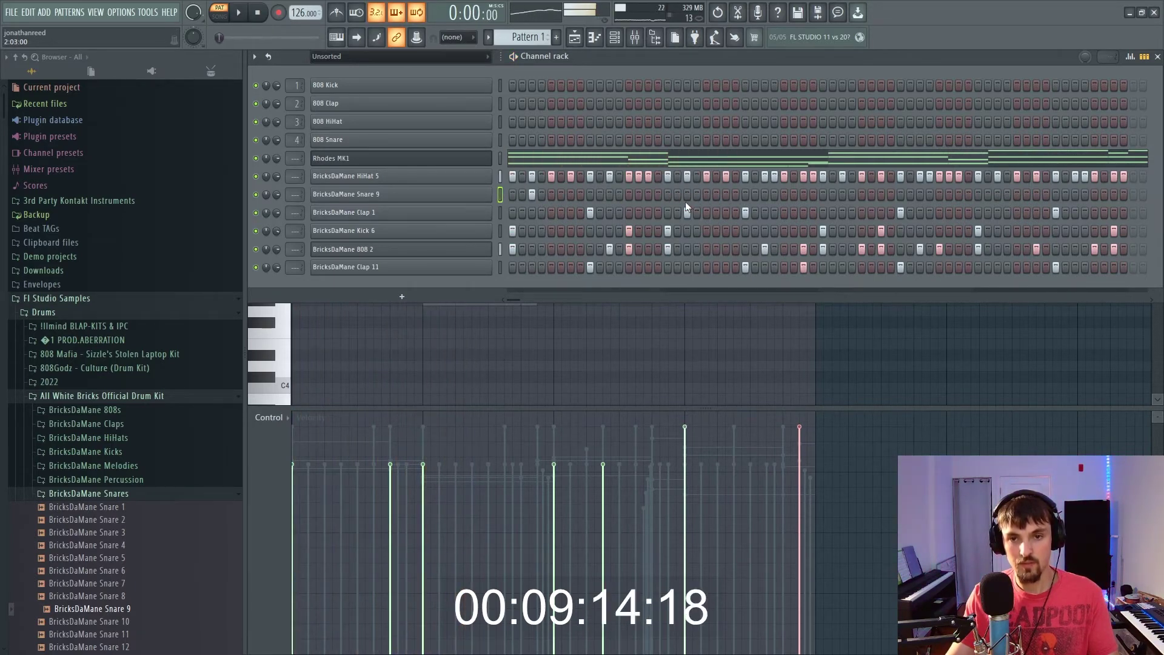
Step: Replace the Clap 1 hit on step 3 of bar 2 with a Snare 9 hit, and delete the Kick 6 hit on step 1 of bar 2
key(space)
click(687, 212)
click(648, 194)
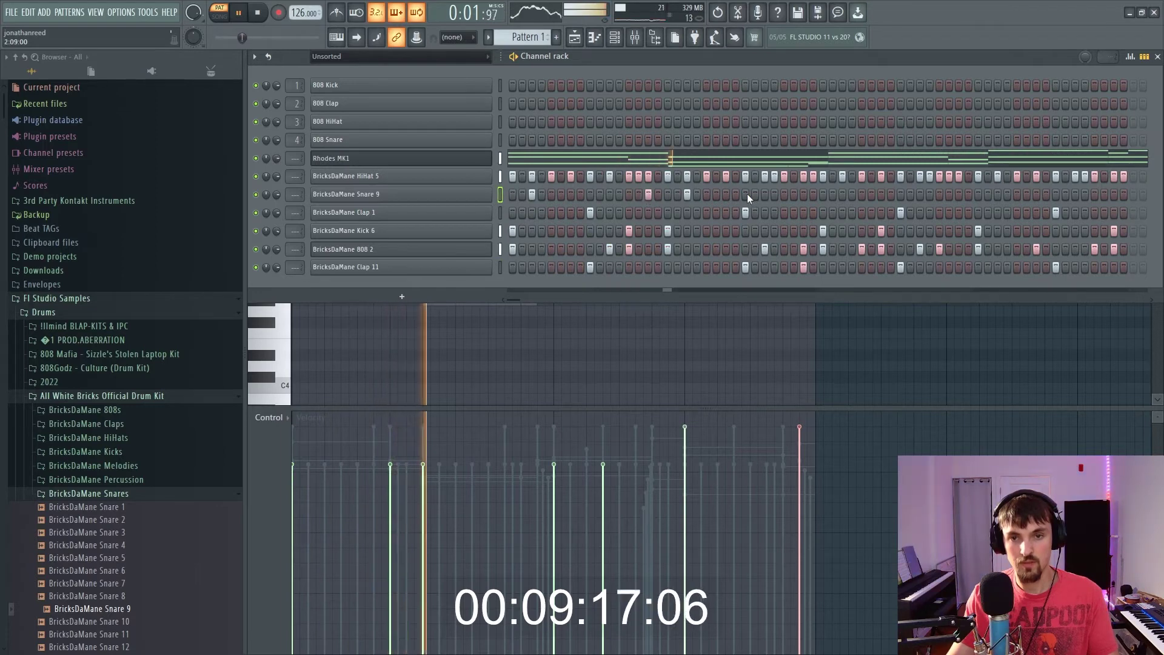
key(space)
key(space)
click(649, 194)
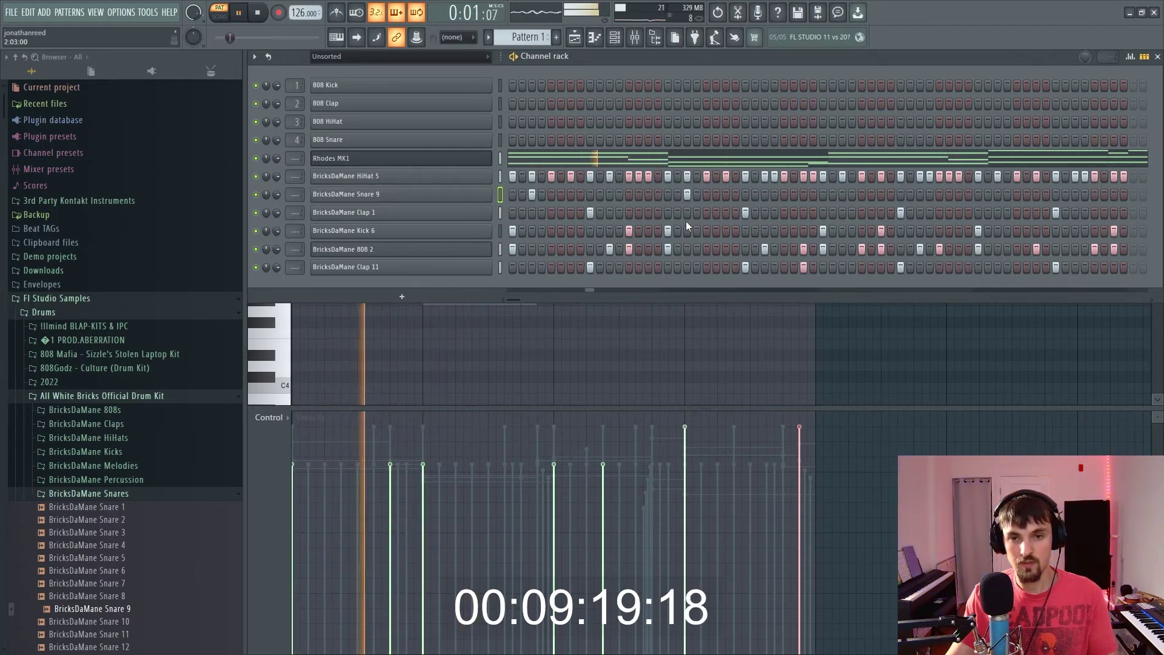
click(667, 231)
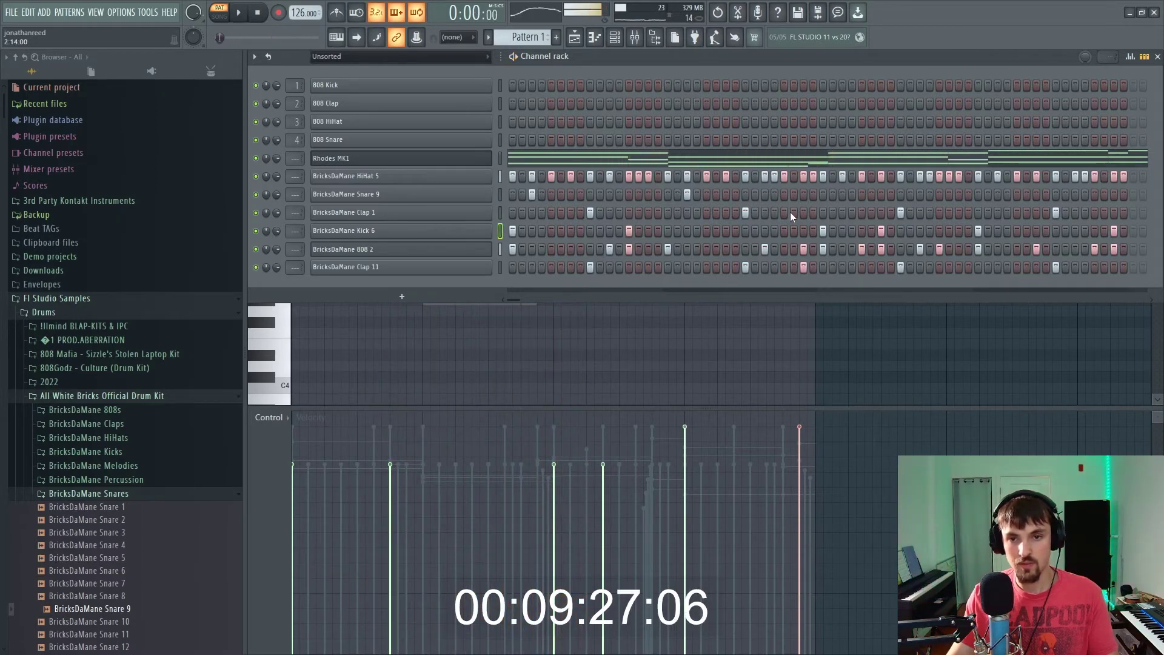
Step: Duplicate the Snare 9 notes of bars 1 and 2 into bars 3 and 4 in its piano roll
right_click(473, 193)
click(509, 196)
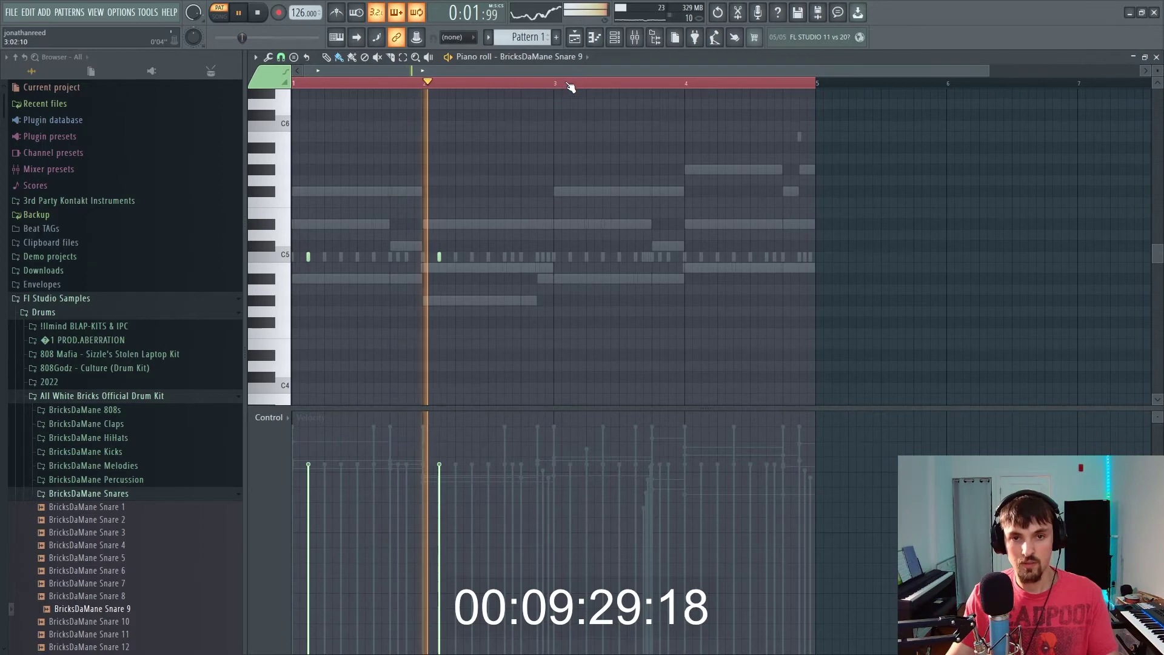
drag(554, 89, 296, 110)
key(ctrl+b)
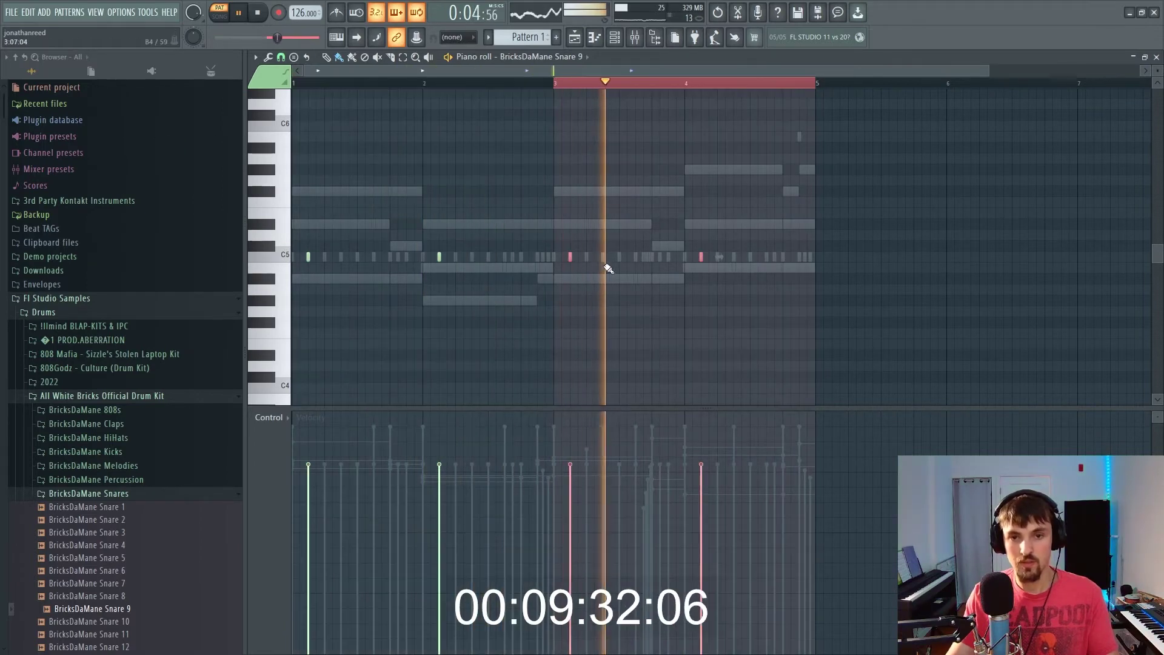
click(593, 85)
Step: Try extra Snare 9 notes on steps 1 and 2 of bar 4, with a lower velocity on the second
drag(555, 258, 563, 257)
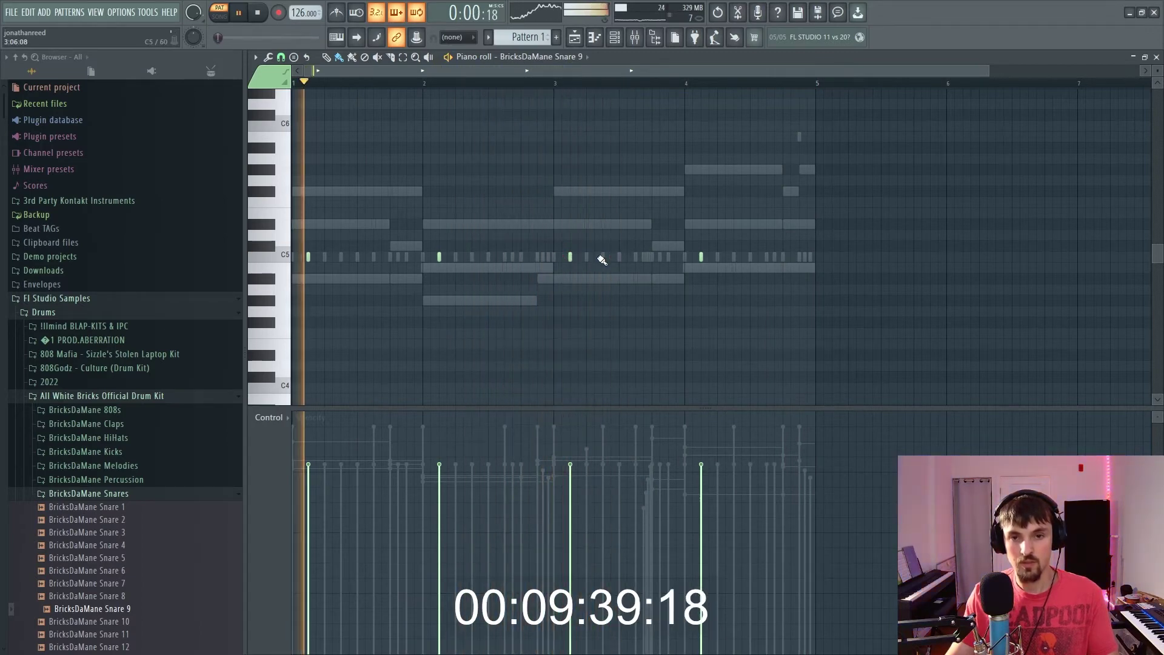
drag(688, 255, 695, 257)
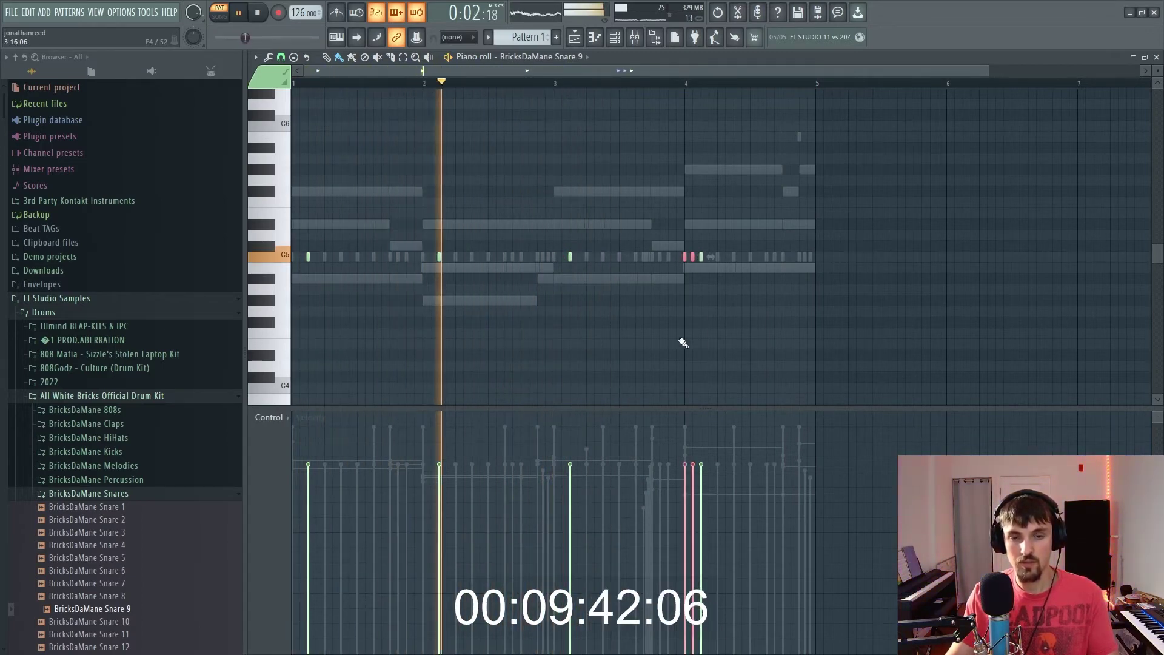
scroll(693, 260, down, 3)
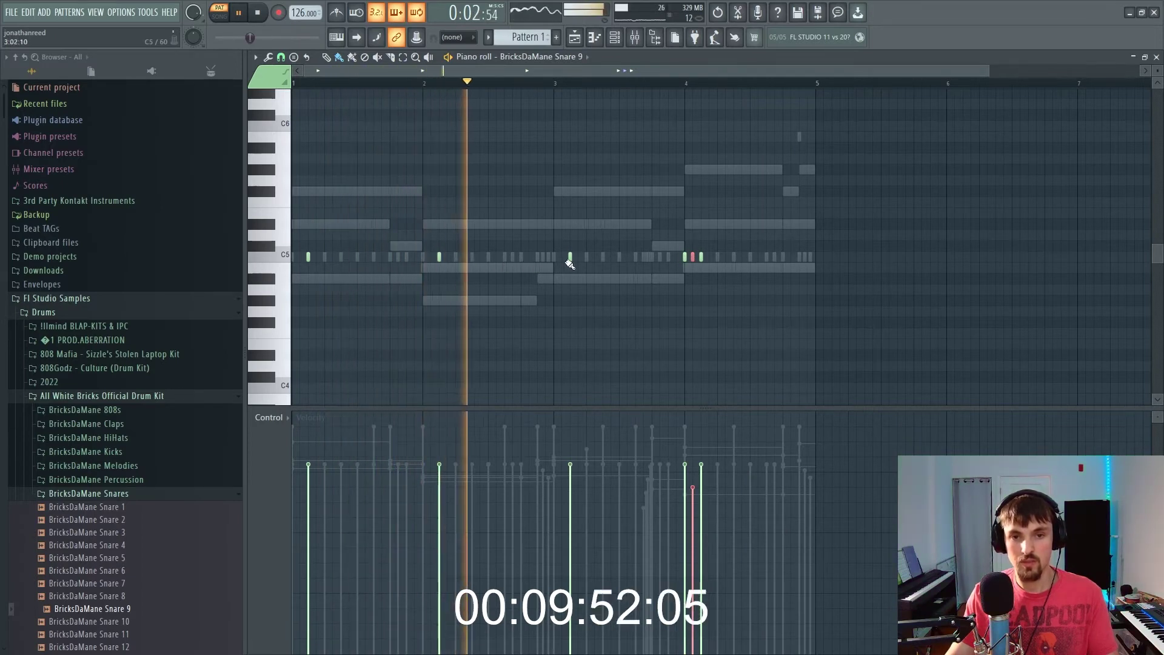
Step: Swap bar 4's added snare pair for notes on steps 1 and 2 of bar 3, setting the step 2 note's velocity to 66%
drag(553, 257, 562, 256)
right_click(686, 257)
right_click(693, 257)
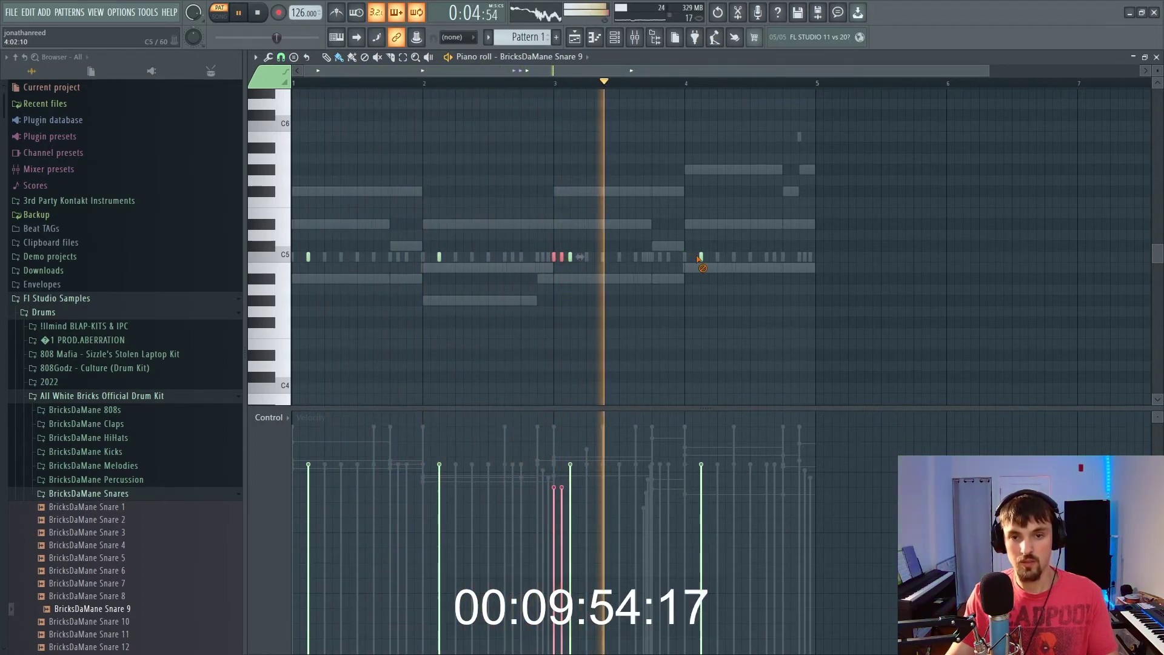
click(677, 258)
click(669, 257)
drag(547, 251, 566, 264)
drag(548, 469, 552, 469)
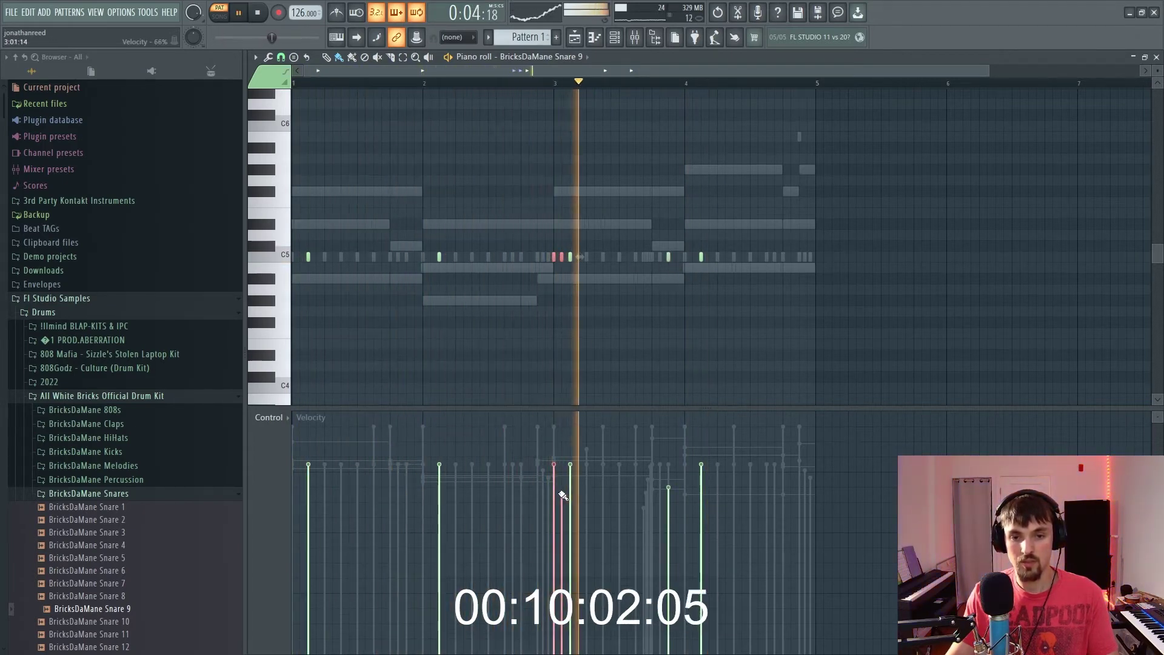
Step: Try extra Snare 9 notes on step 7 of bar 4 and step 16 of bar 3
click(737, 260)
right_click(734, 257)
click(647, 84)
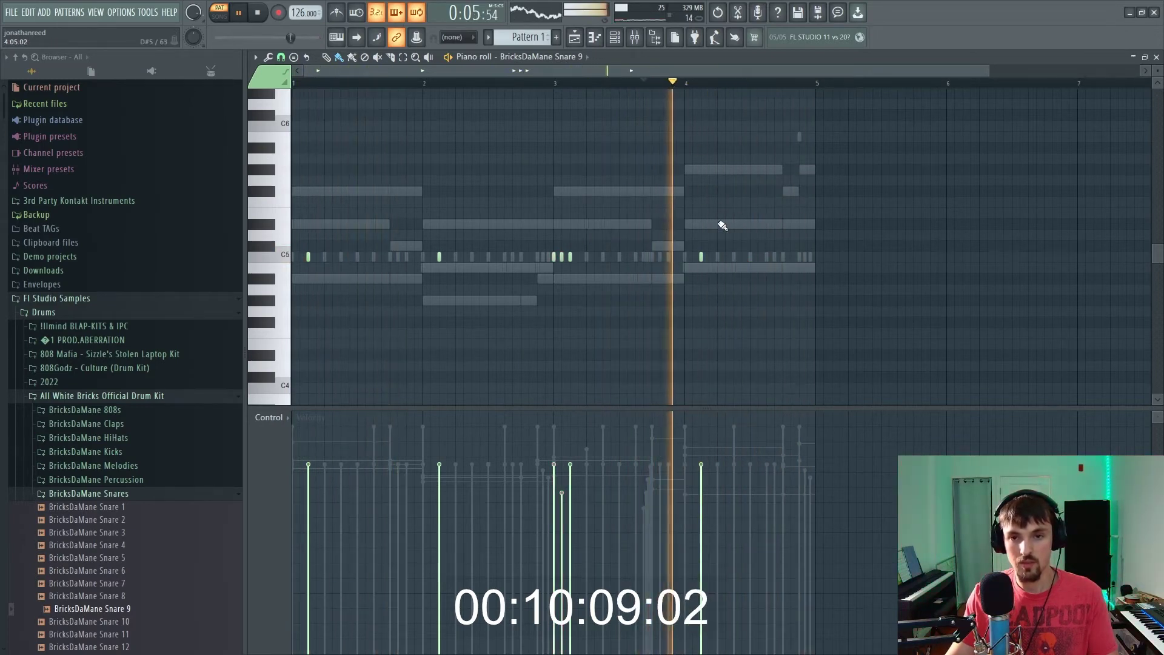
right_click(726, 259)
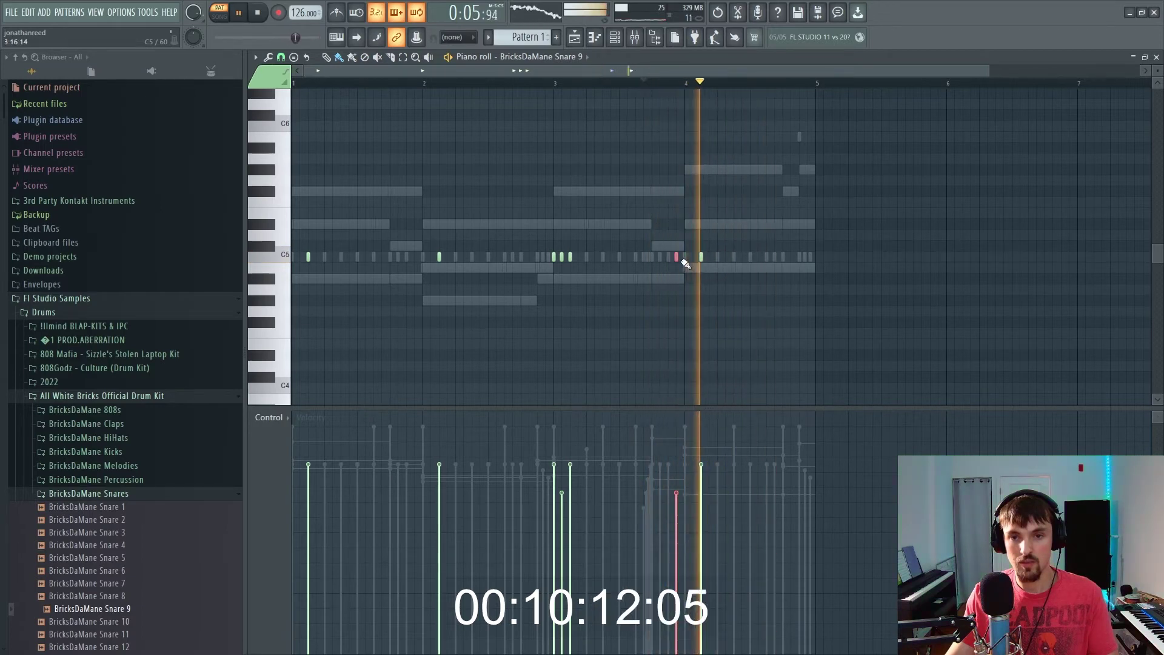
click(541, 84)
right_click(677, 259)
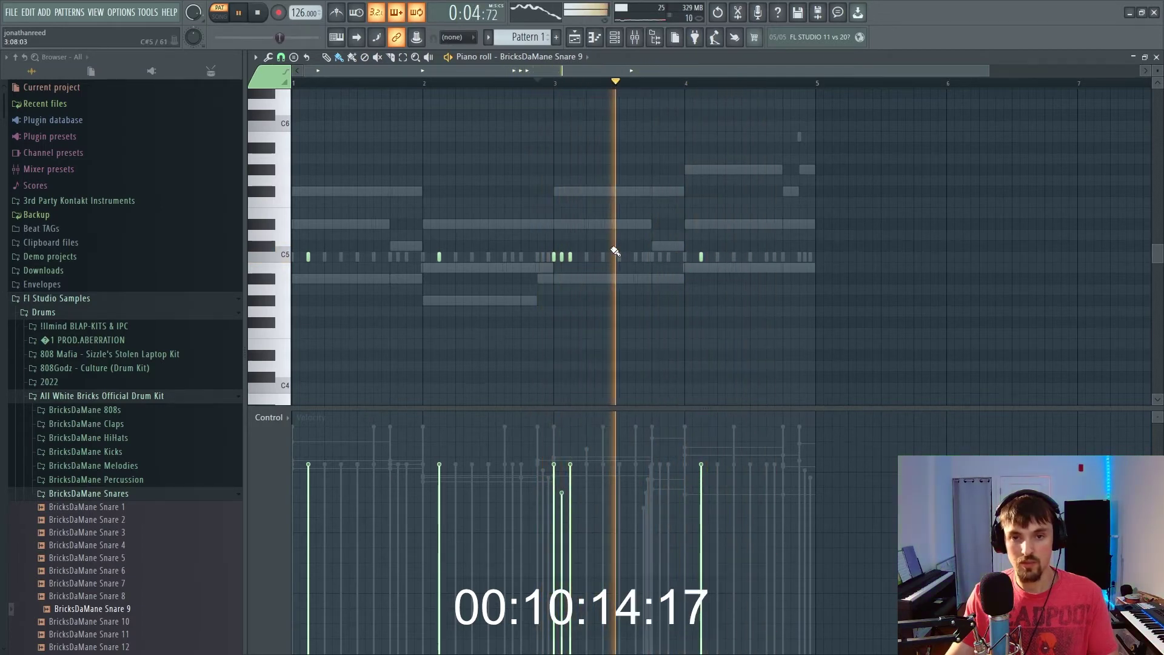
click(151, 494)
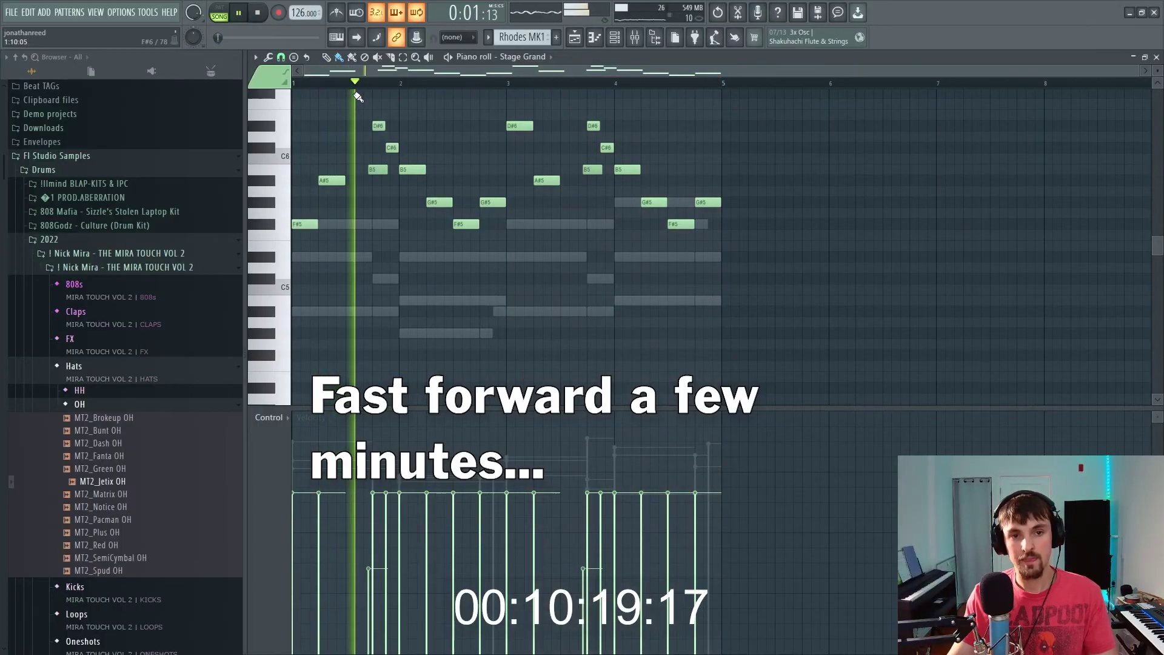
Step: Lower the first note of the Stage Grand melody in bar 1 to D#5
key(space)
key(space)
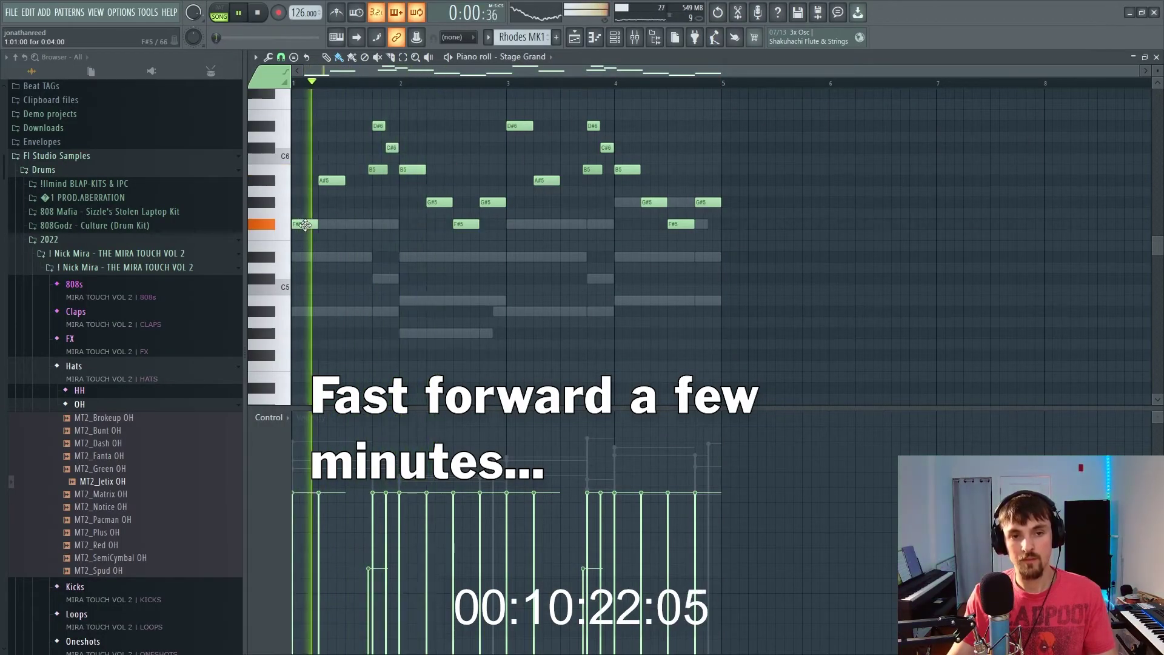
drag(308, 239, 292, 285)
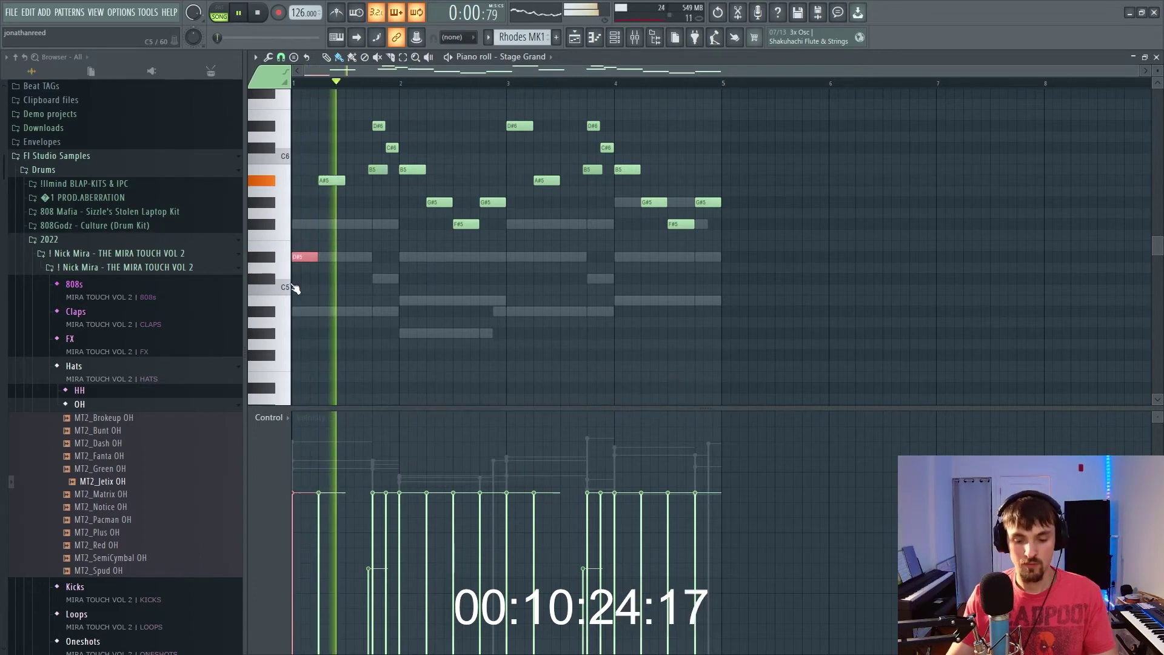
Step: Try the Stage Grand melody's opening note an octave higher
key(ctrl+Up)
key(space)
key(space)
key(ctrl+Down)
key(space)
Step: Transpose the whole Stage Grand melody down one octave so that it starts on D#4
key(ctrl+a)
key(space)
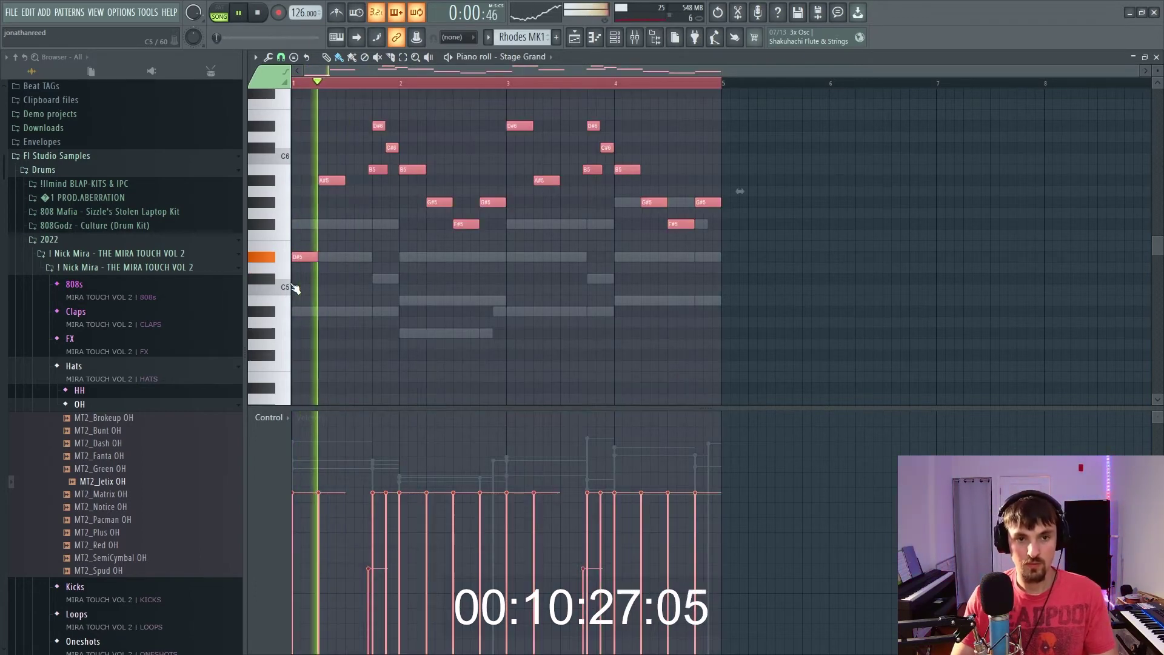
key(ctrl+Down)
key(space)
key(space)
drag(328, 373, 314, 400)
key(space)
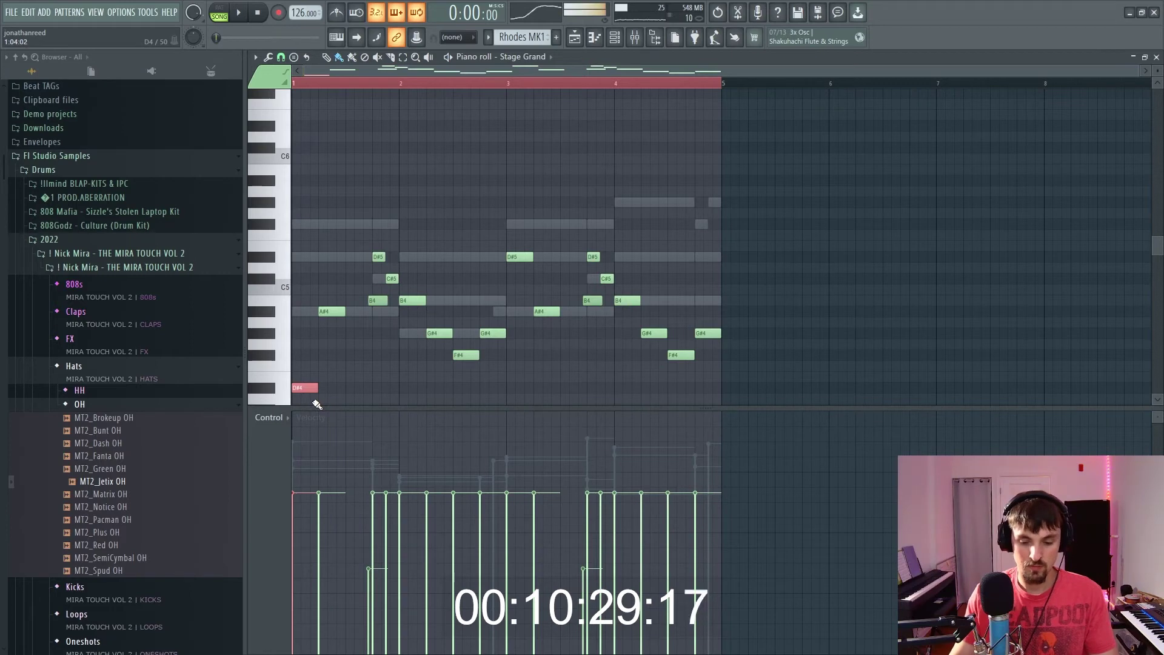
Step: Raise the opening note of the Stage Grand melody one octave to D#5 and replay the pattern
key(space)
key(ctrl+Up)
key(space)
key(space)
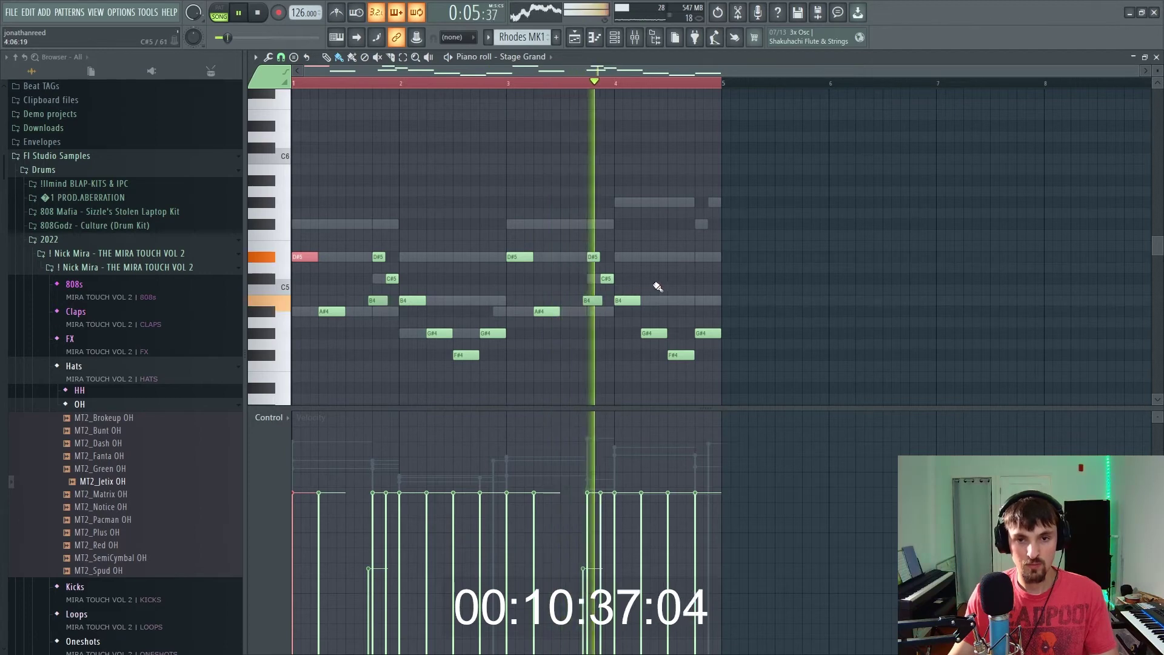
Step: Rework the Stage Grand melody's ending after the B4 in bar 4 into D#5, E5, F#5 and D#5
drag(663, 323, 706, 311)
key(space)
key(space)
scroll(614, 301, up, 5)
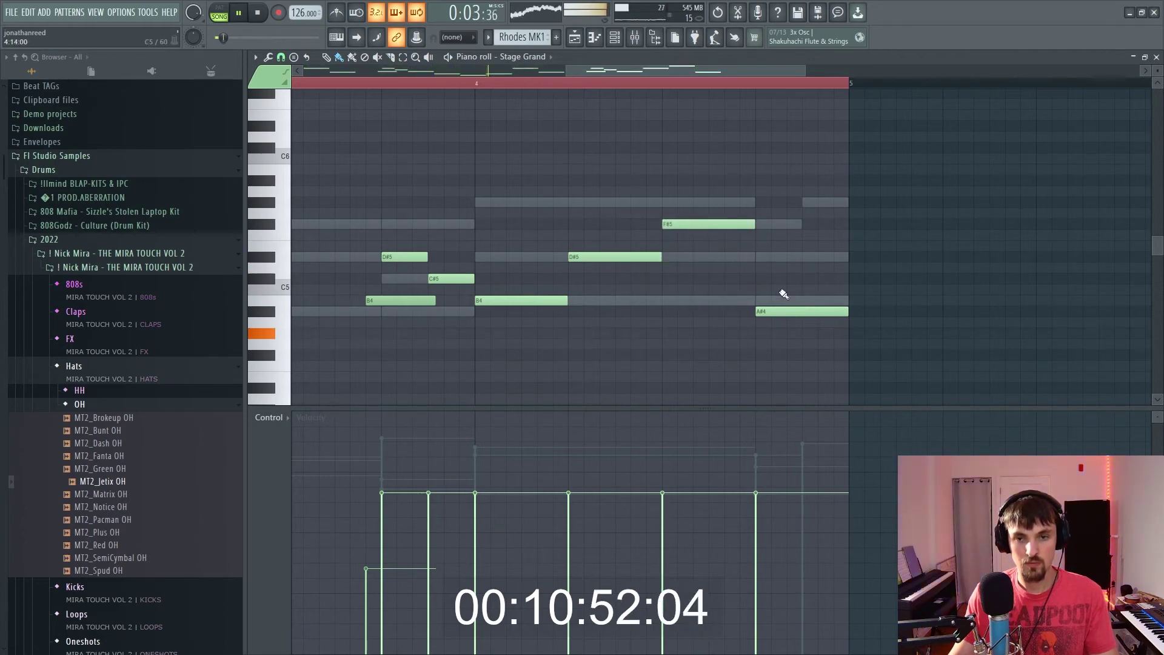
drag(787, 263, 788, 253)
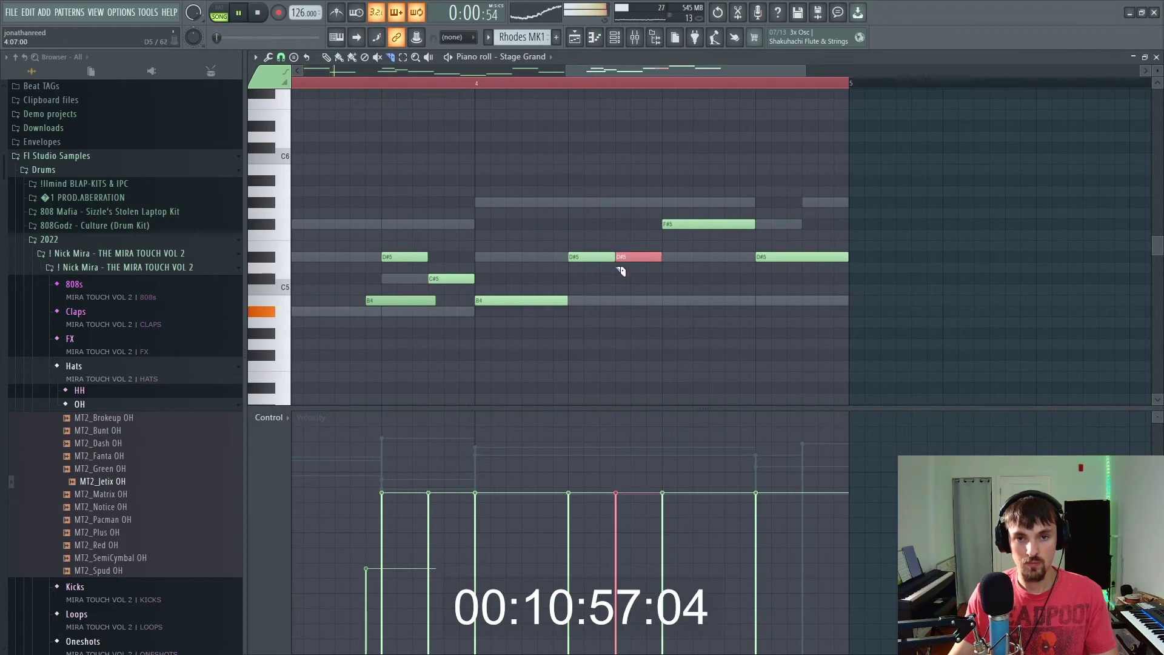
scroll(638, 240, down, 5)
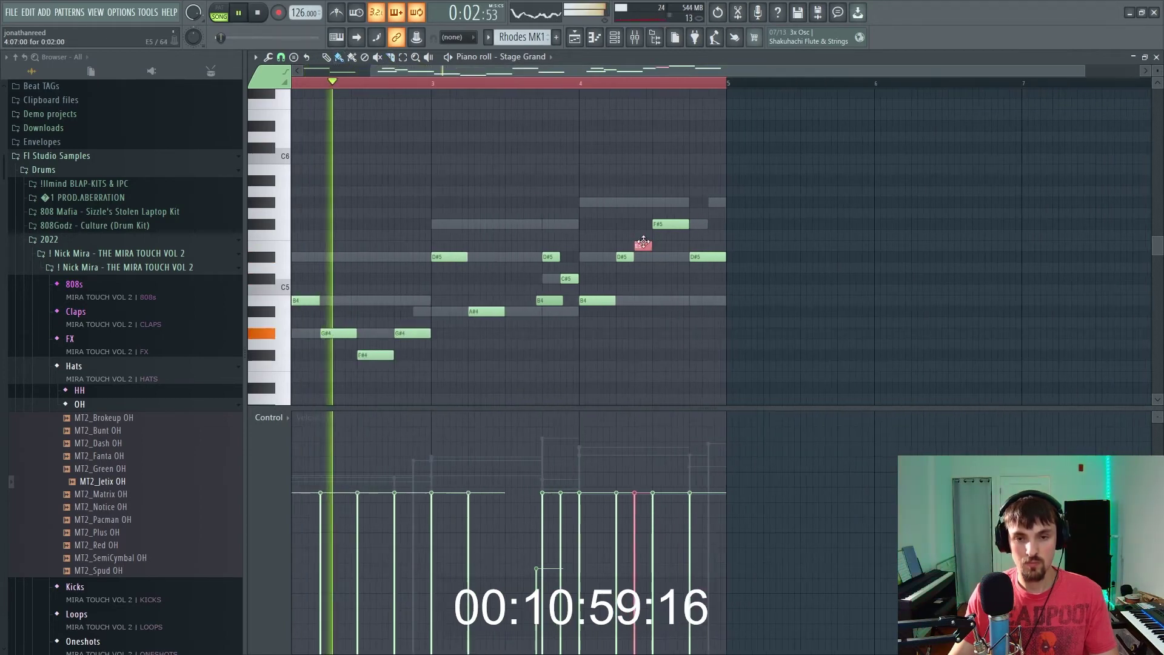
Step: Transpose the whole melody up one octave and replace its Stage Grand instrument with ElectraX
key(ctrl+a)
key(ctrl+Up)
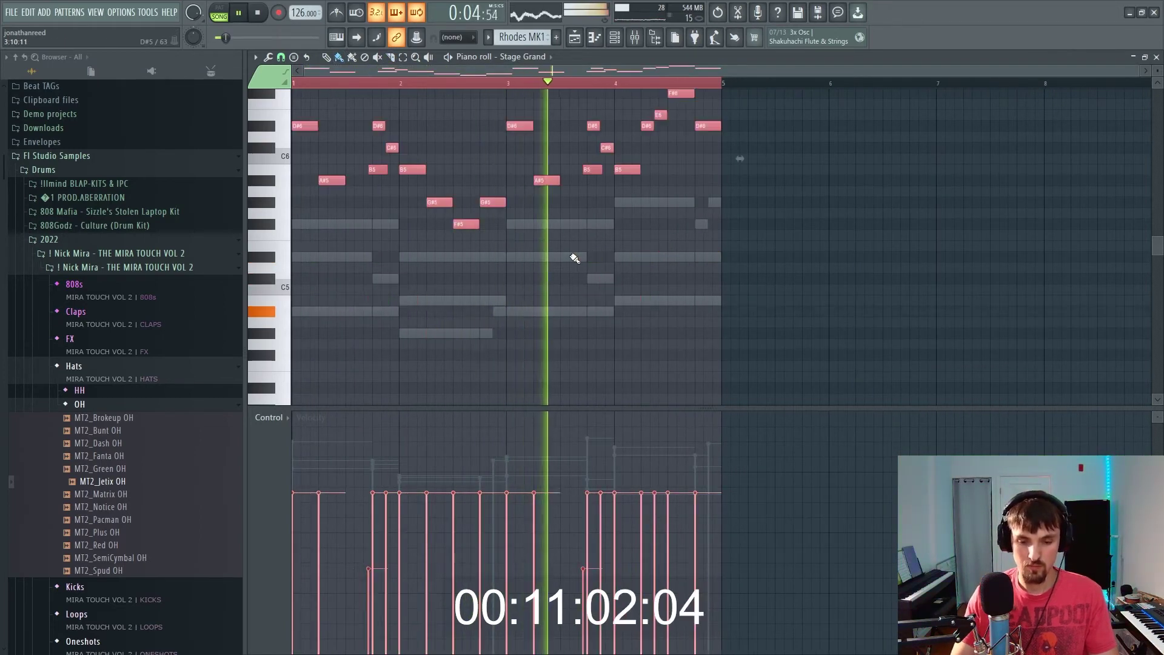
click(615, 39)
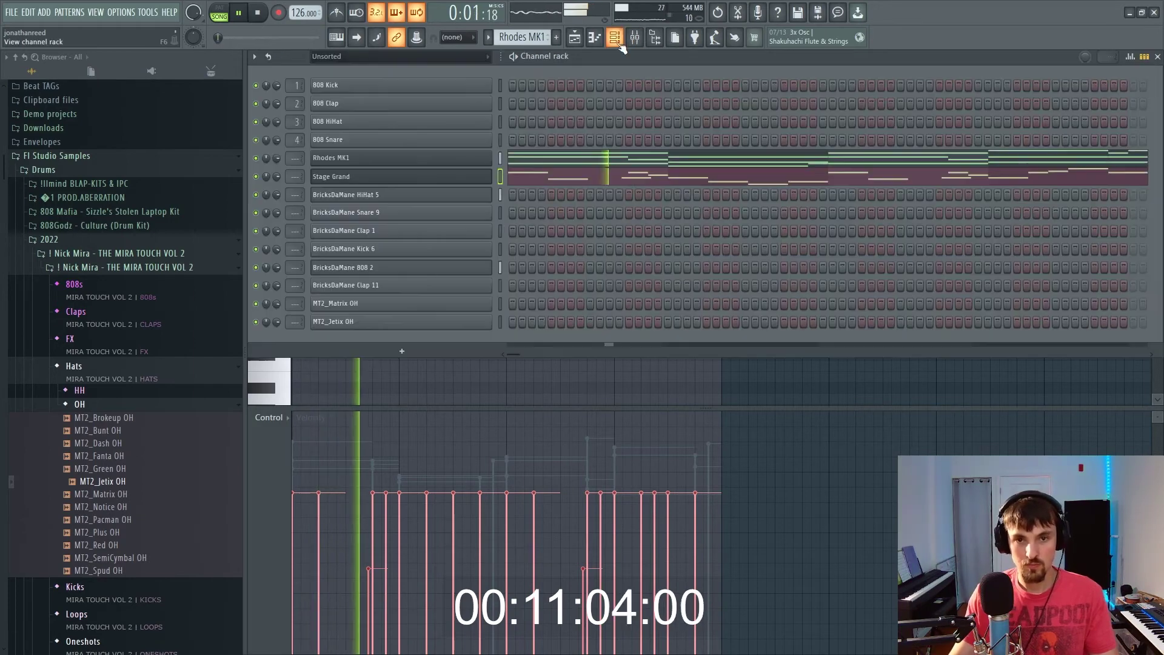
right_click(491, 173)
mouse_move(535, 268)
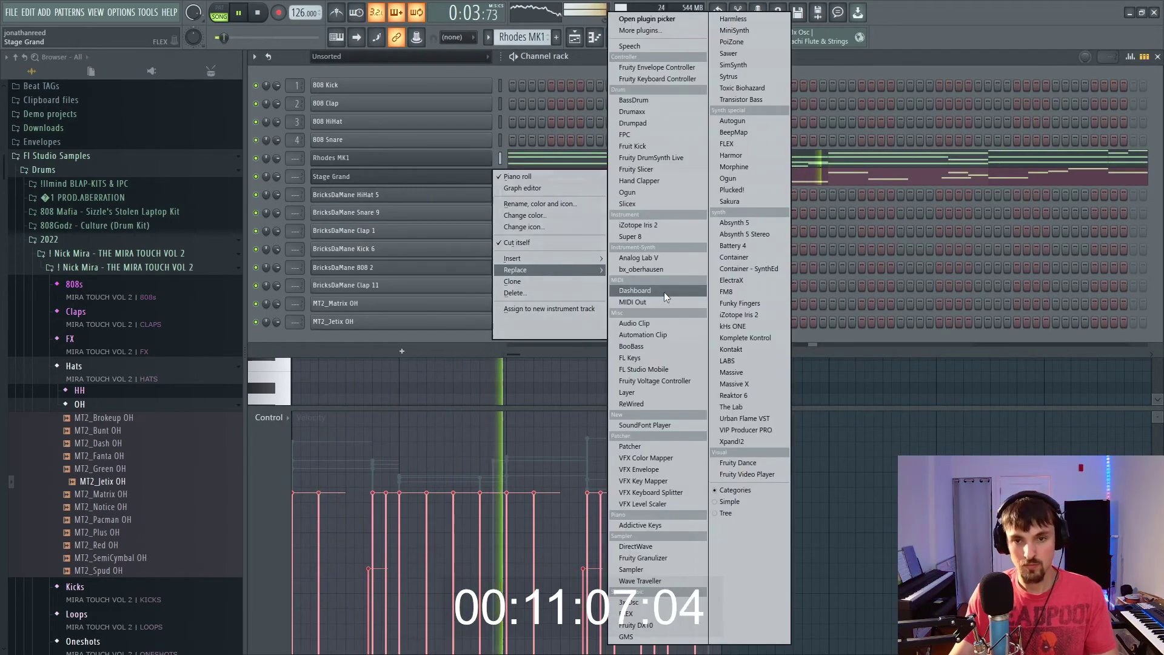
click(746, 281)
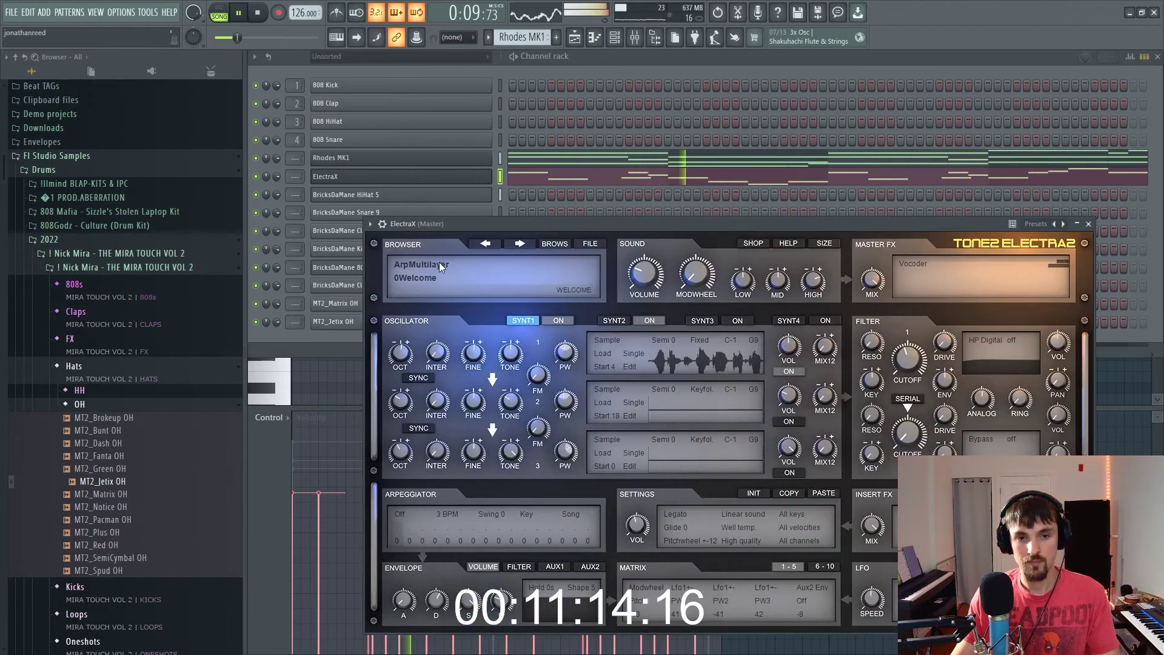
Step: Load the Lost Synth preset from the Big Bank in ElectraX
click(439, 264)
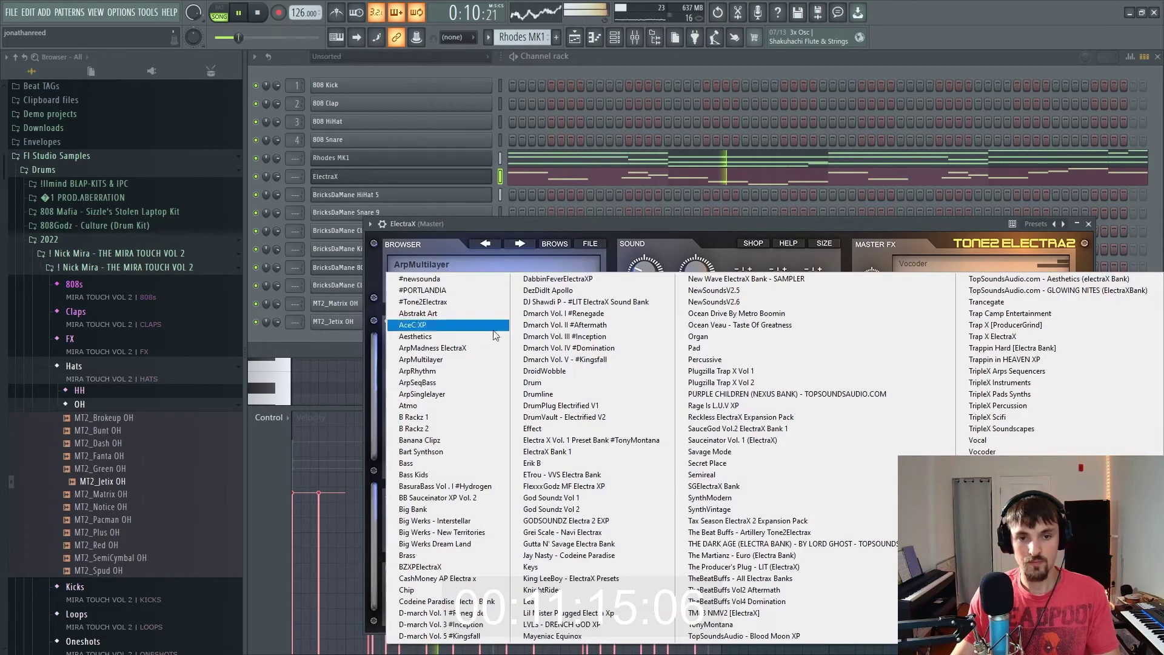
click(450, 510)
click(449, 284)
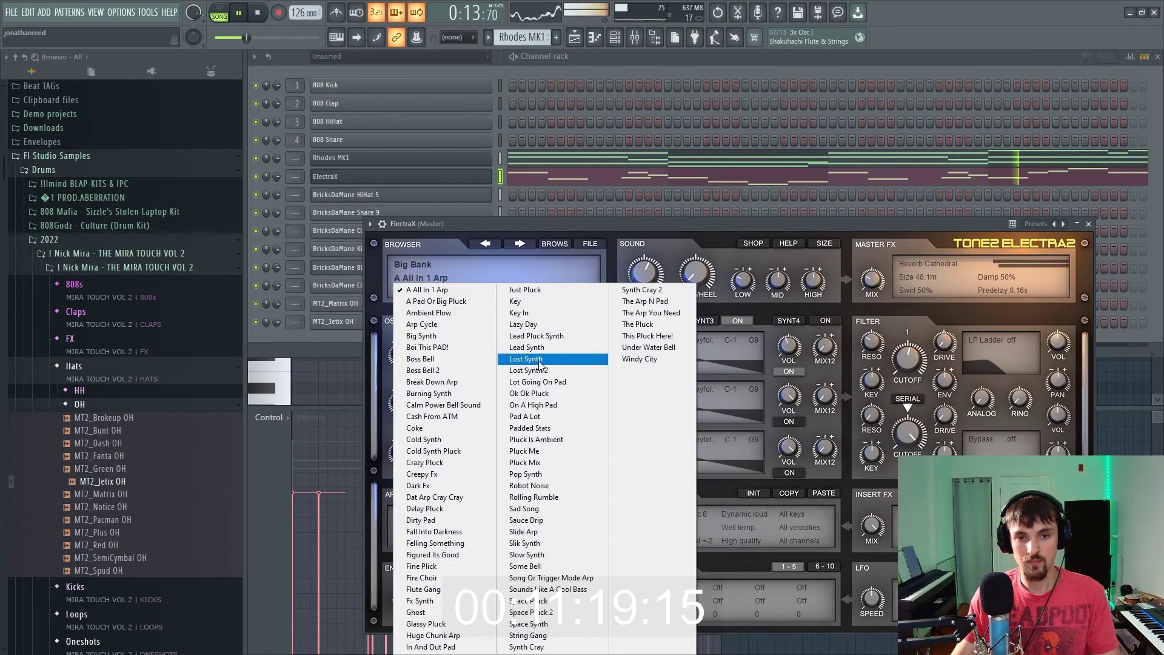
click(539, 359)
Step: Audition the Big Bank presets that follow Lost Synth, including Lot Going On Pad, Ok Ok Pluck, On A High Pad and Pluck Is Ambient
click(511, 246)
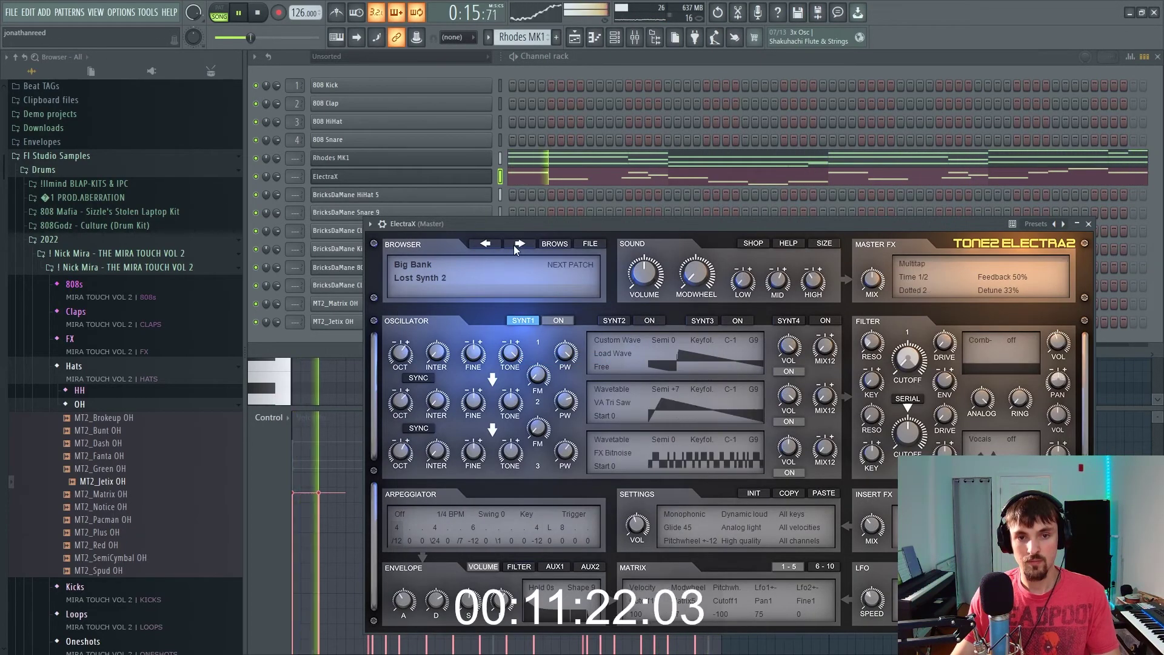
click(516, 245)
click(519, 245)
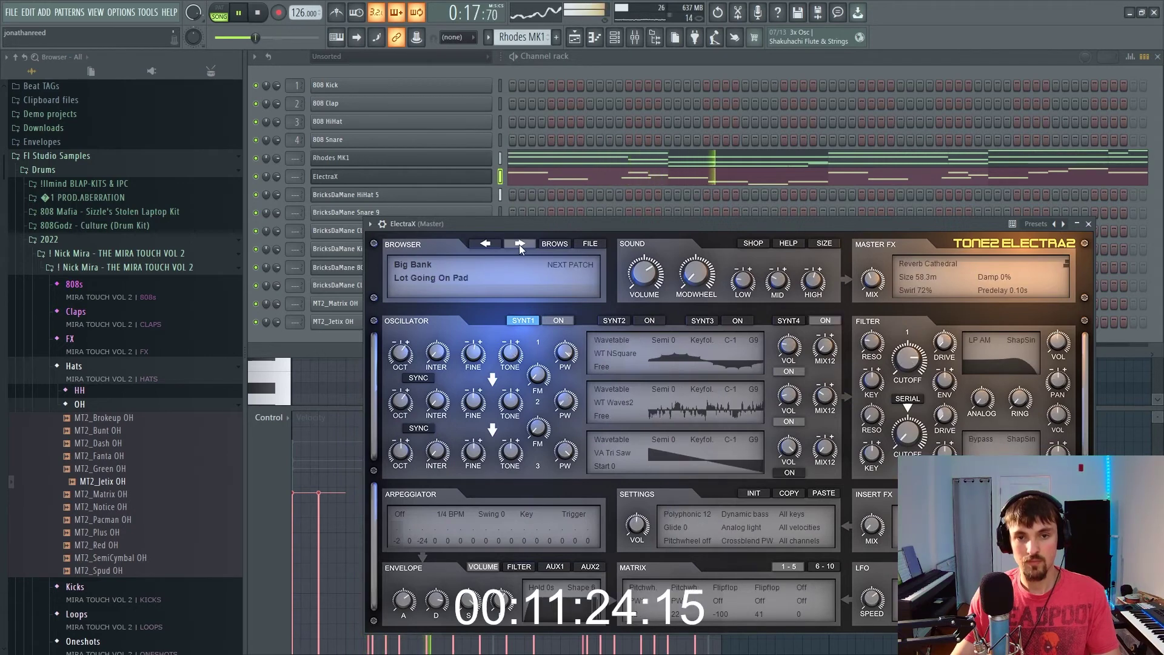
click(626, 176)
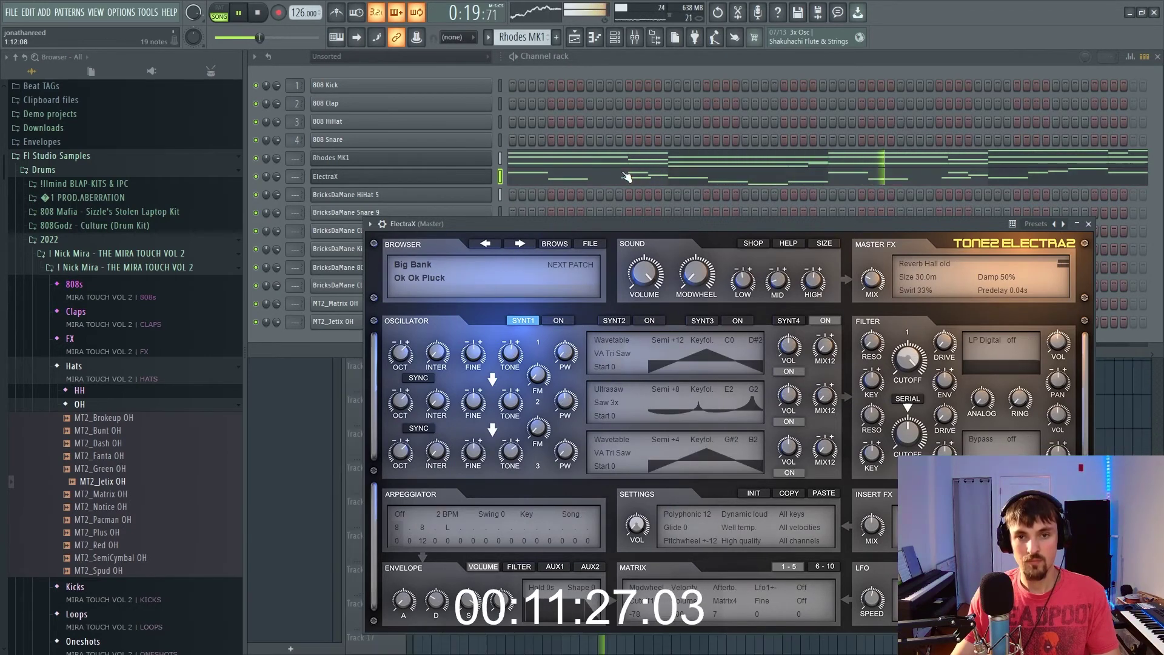
click(509, 246)
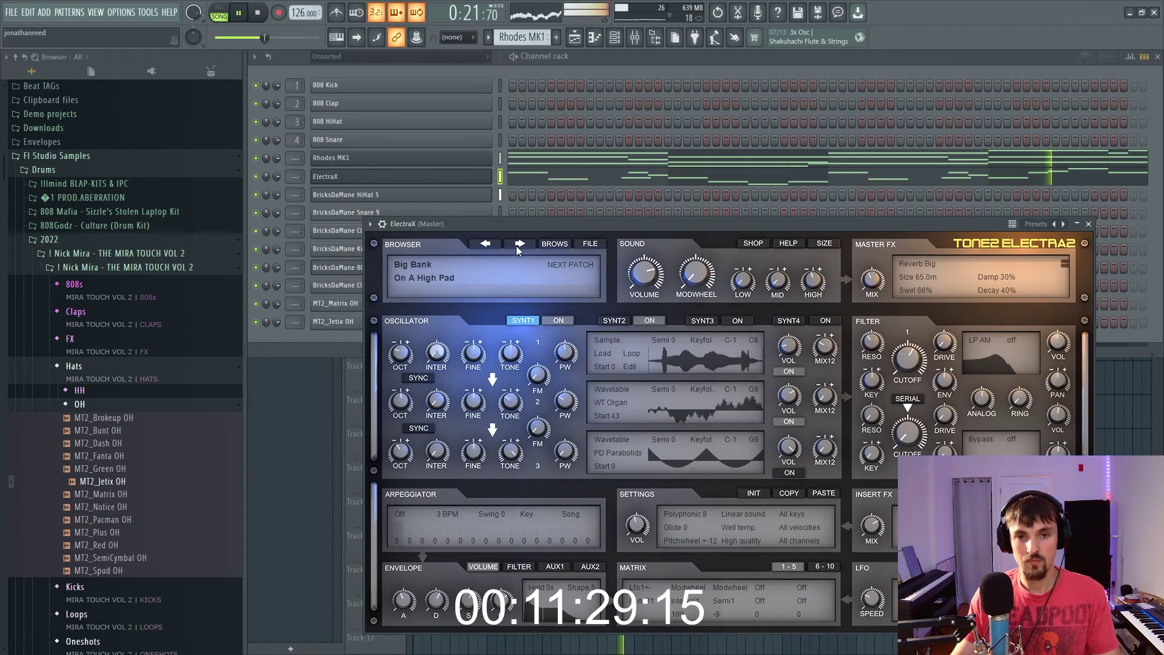
click(515, 246)
click(516, 244)
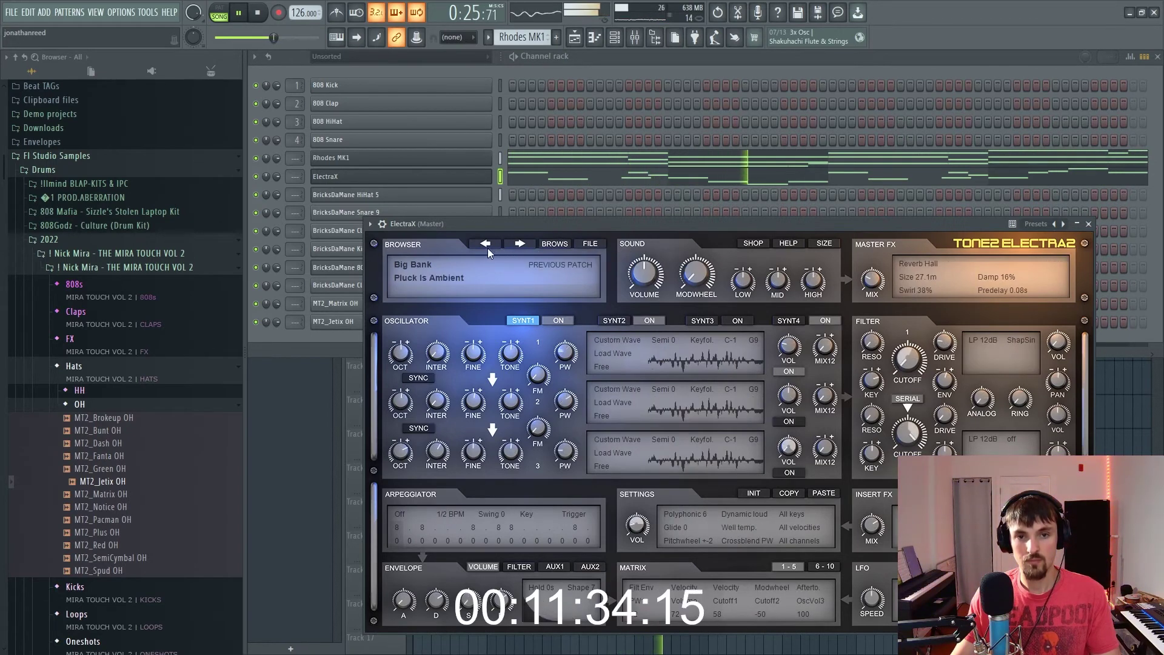
Step: Clone the Rhodes MK1 channel
right_click(493, 159)
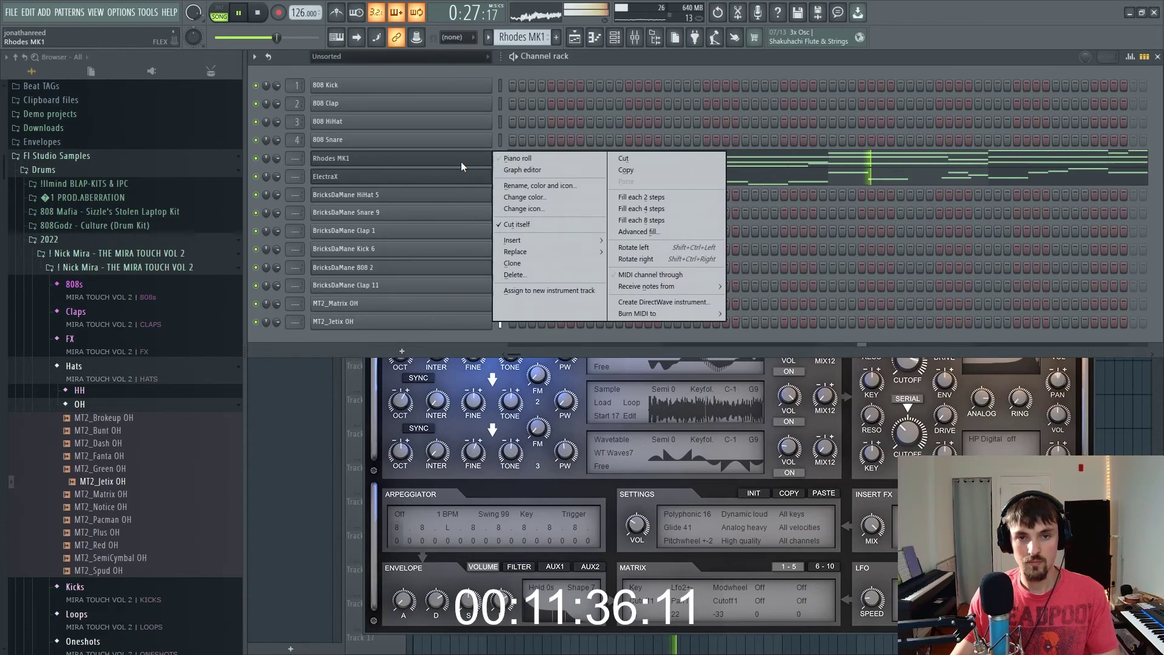
click(526, 262)
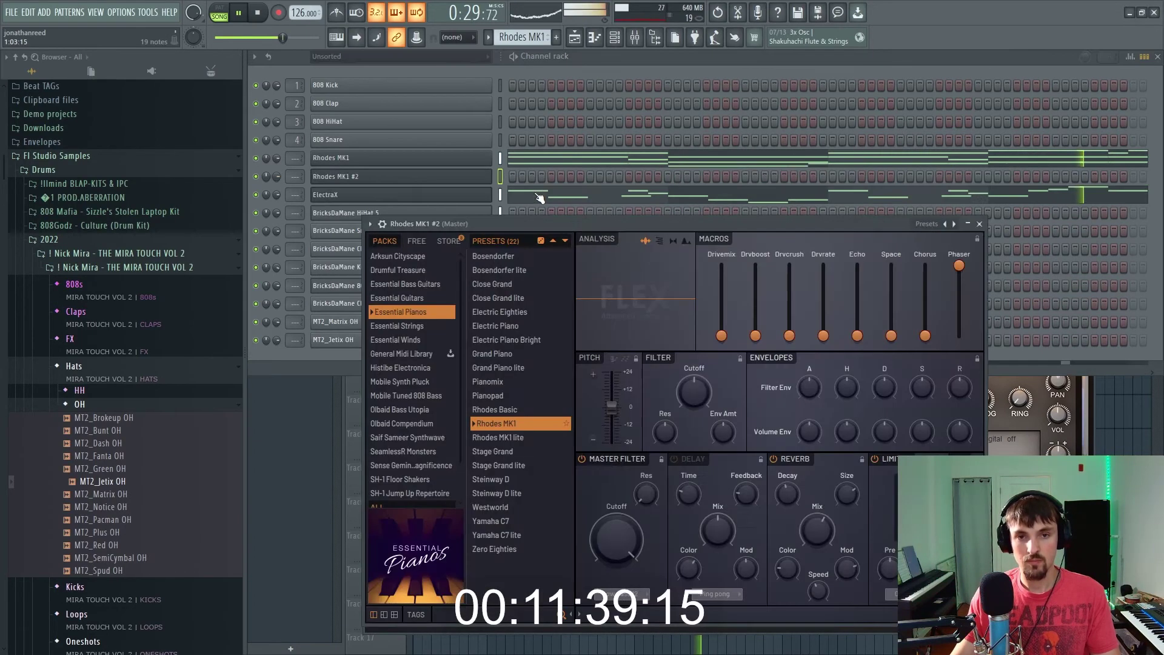
Step: Lengthen the first G#5 in bar 2 of the ElectraX melody and move the following F#5 to step 11
click(551, 197)
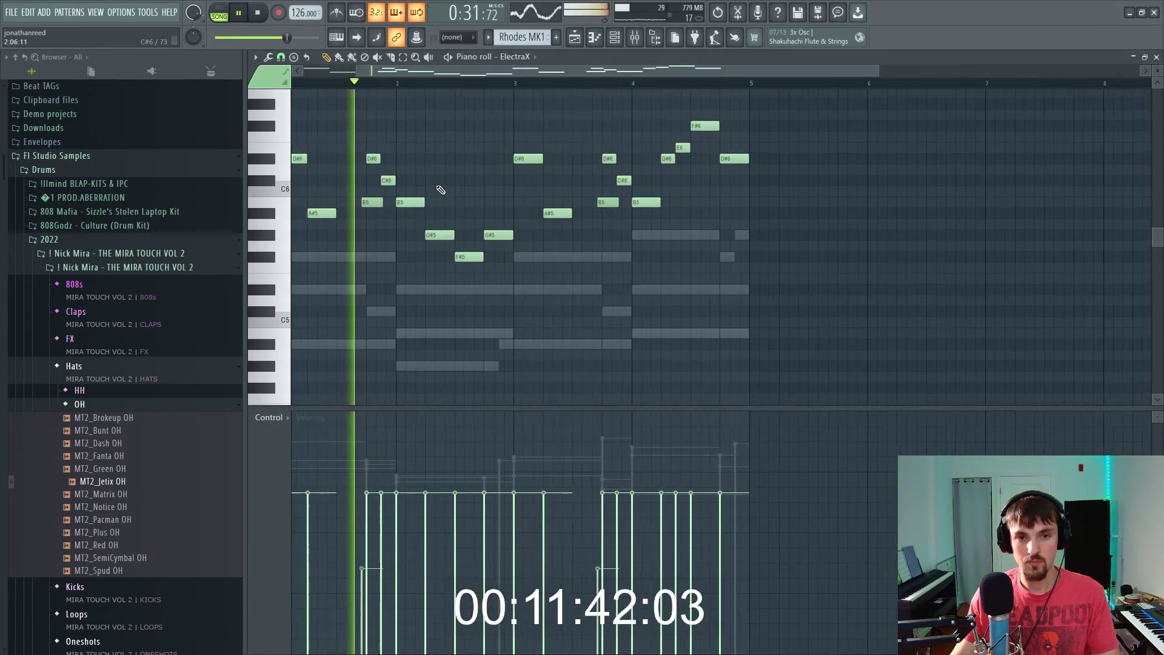
scroll(513, 228, down, 2)
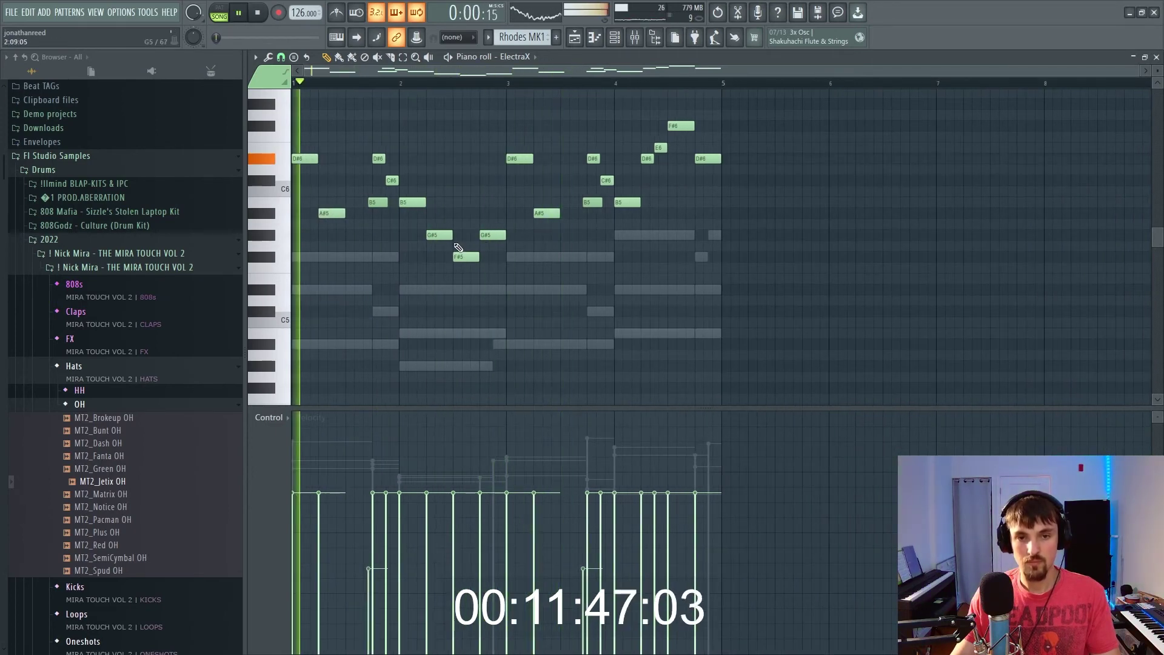
drag(452, 235, 478, 258)
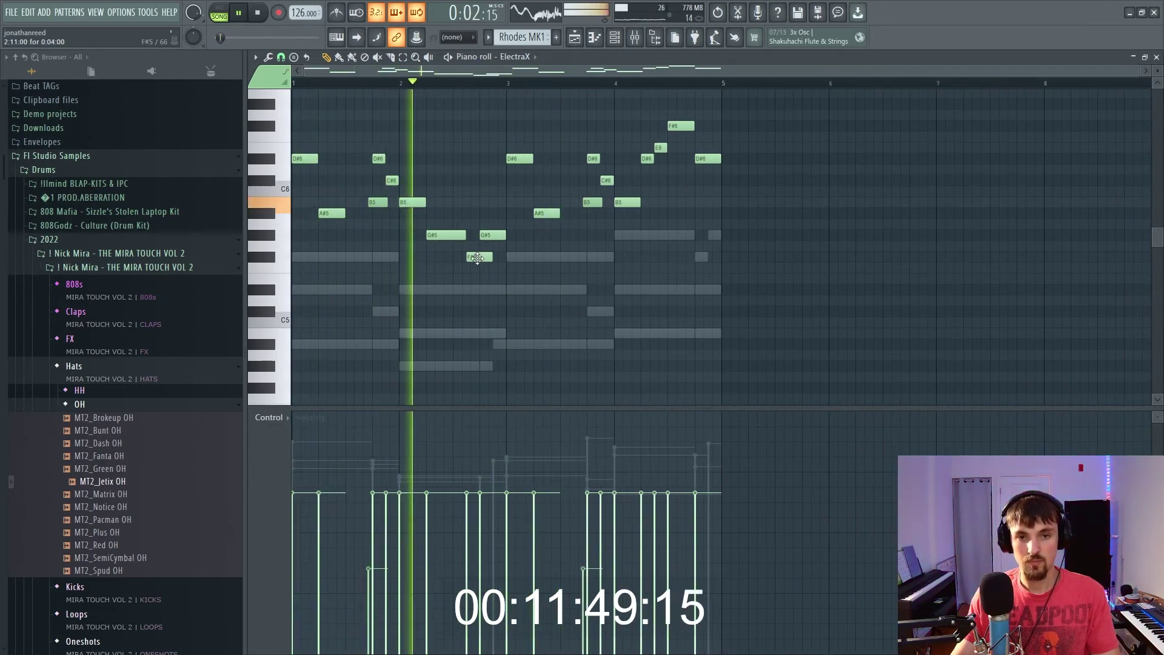
Step: Set the piano roll's snap to 1/4 beat for the ElectraX melody
click(282, 57)
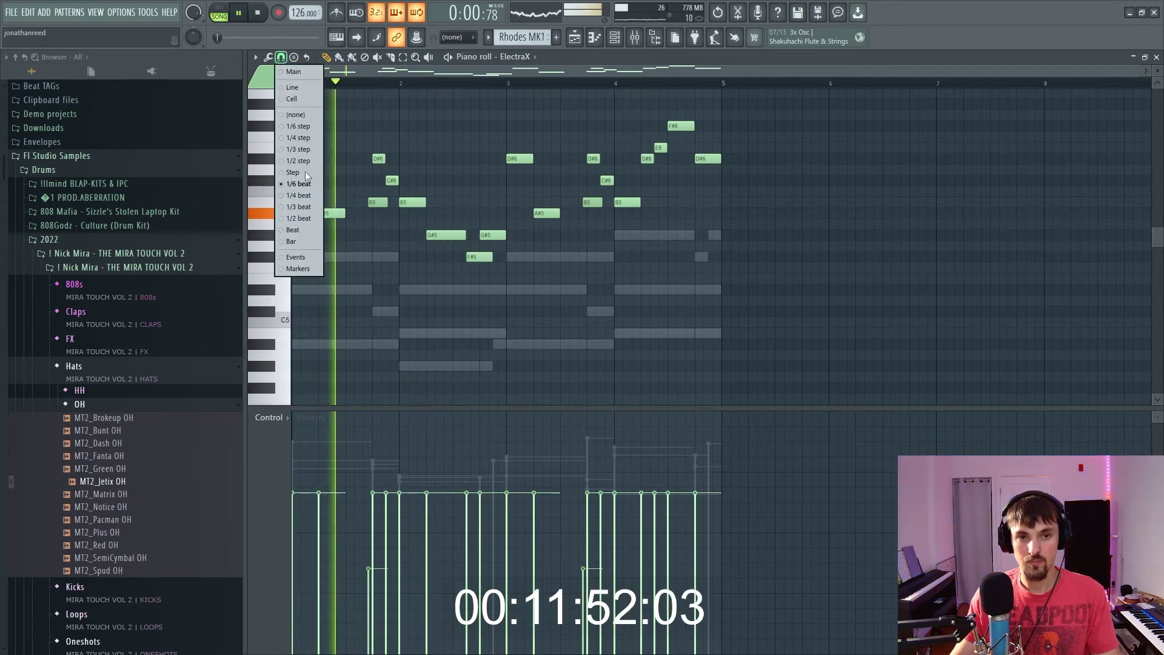
click(306, 197)
scroll(365, 212, up, 3)
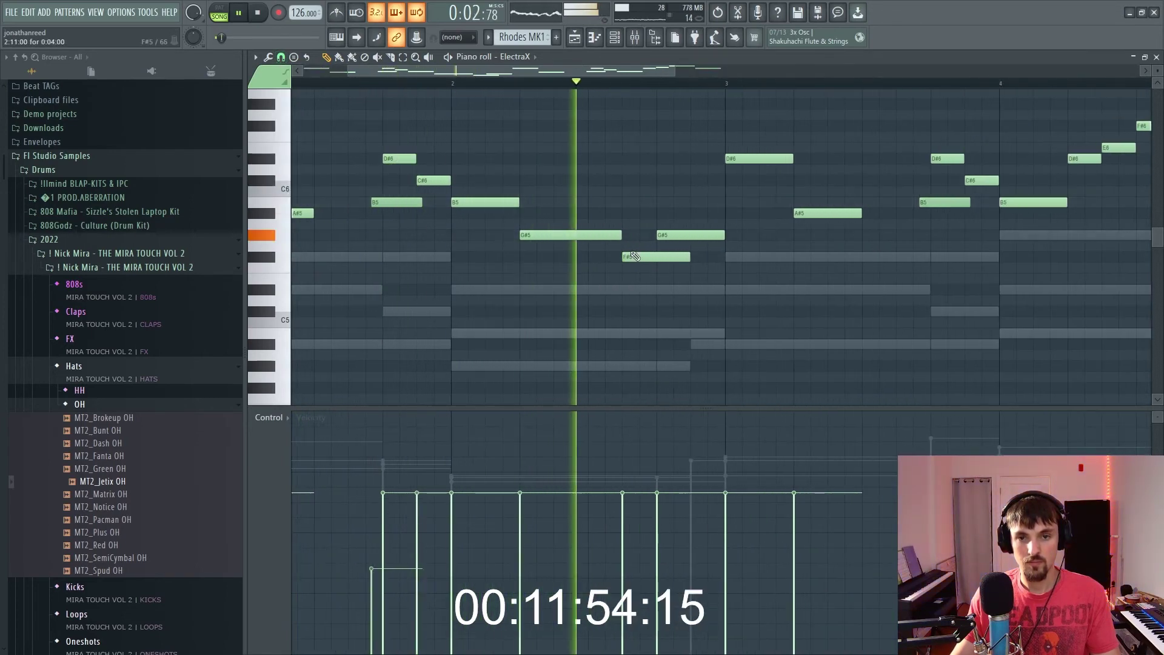
scroll(780, 239, down, 5)
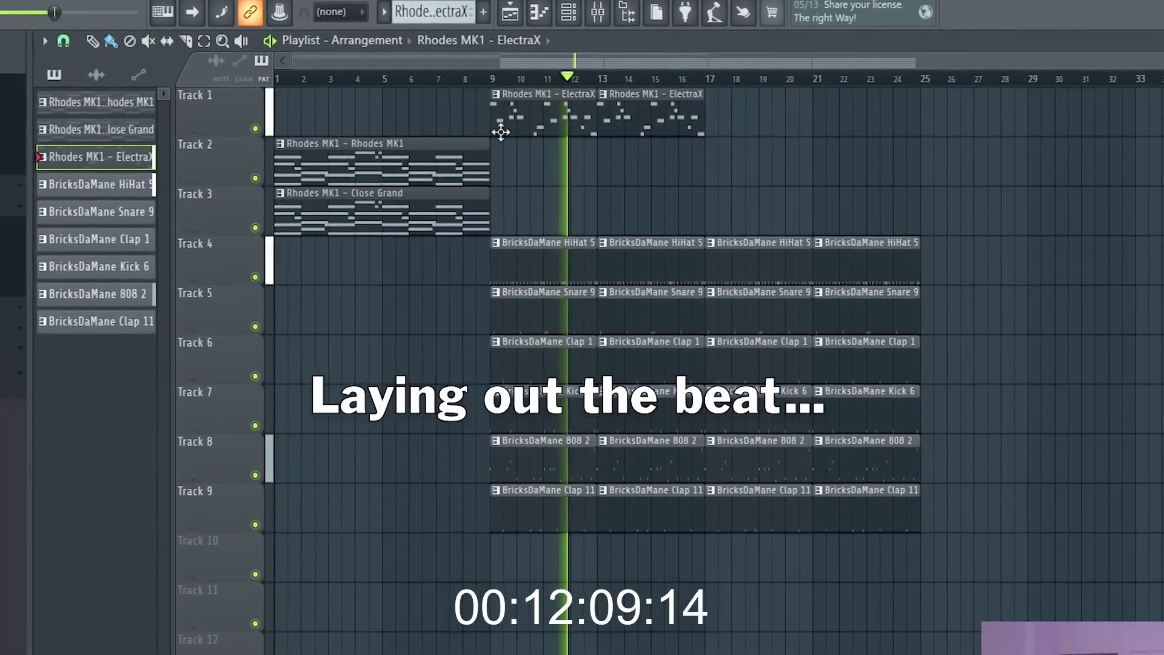
Step: Duplicate the Rhodes MK1 and Close Grand clips on Tracks 2 and 3 to bar 9 and move playback there
drag(488, 207, 398, 167)
key(ctrl+b)
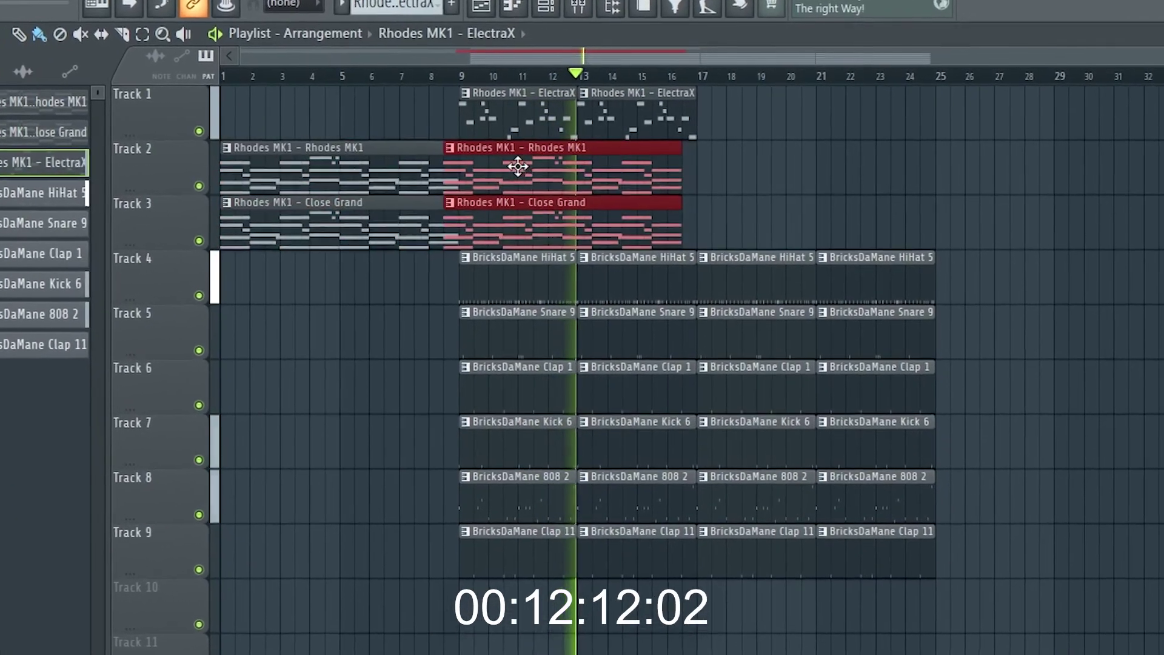
click(445, 75)
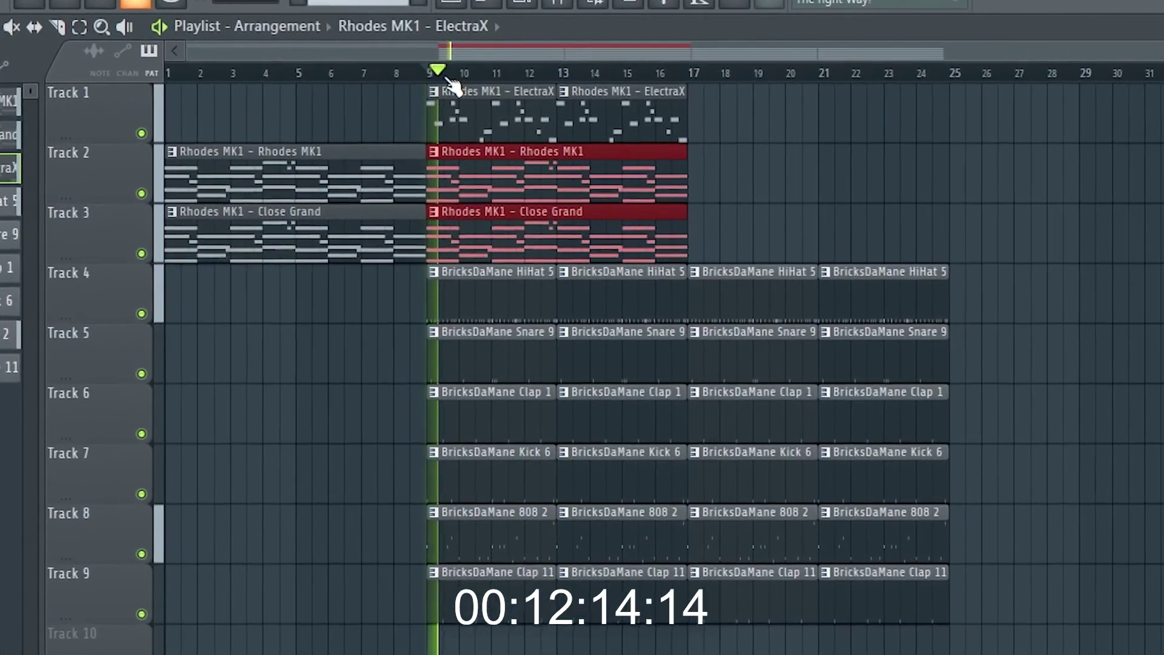
Step: Delete the duplicated Close Grand clip at bar 9 on Track 3 and replay the arrangement from bar 9
scroll(461, 115, up, 3)
right_click(502, 209)
key(space)
key(space)
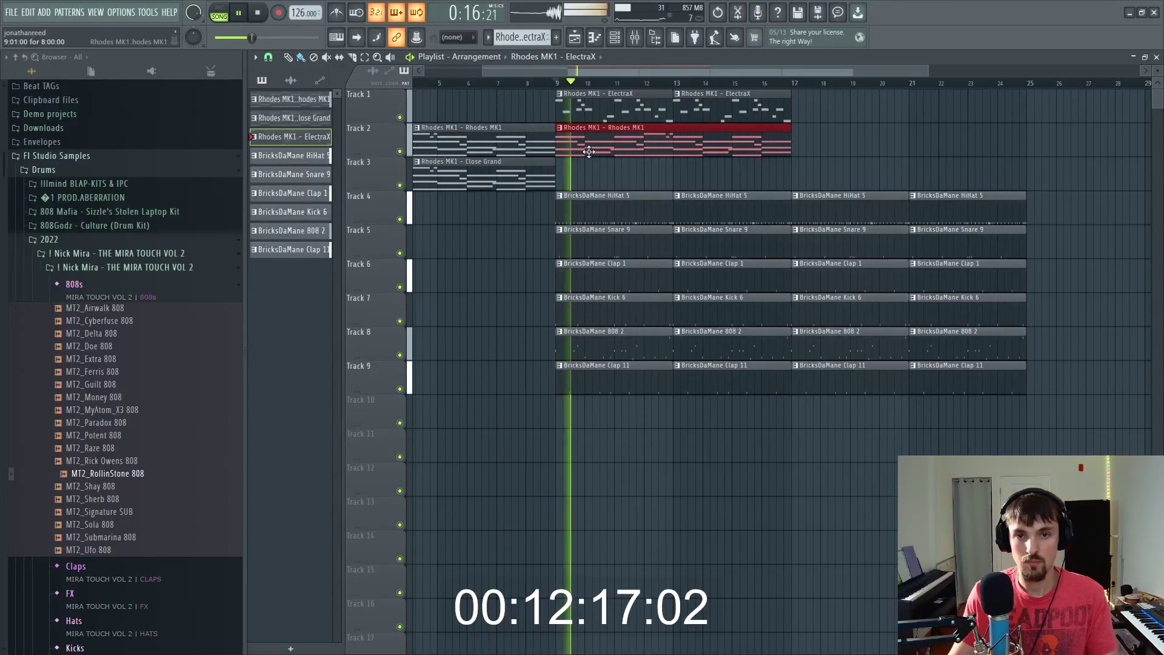
Step: Open the ElectraX melody from its Track 1 clip and lengthen the B5 at the start of bar 2 up to the F#5
double_click(590, 111)
scroll(379, 142, up, 3)
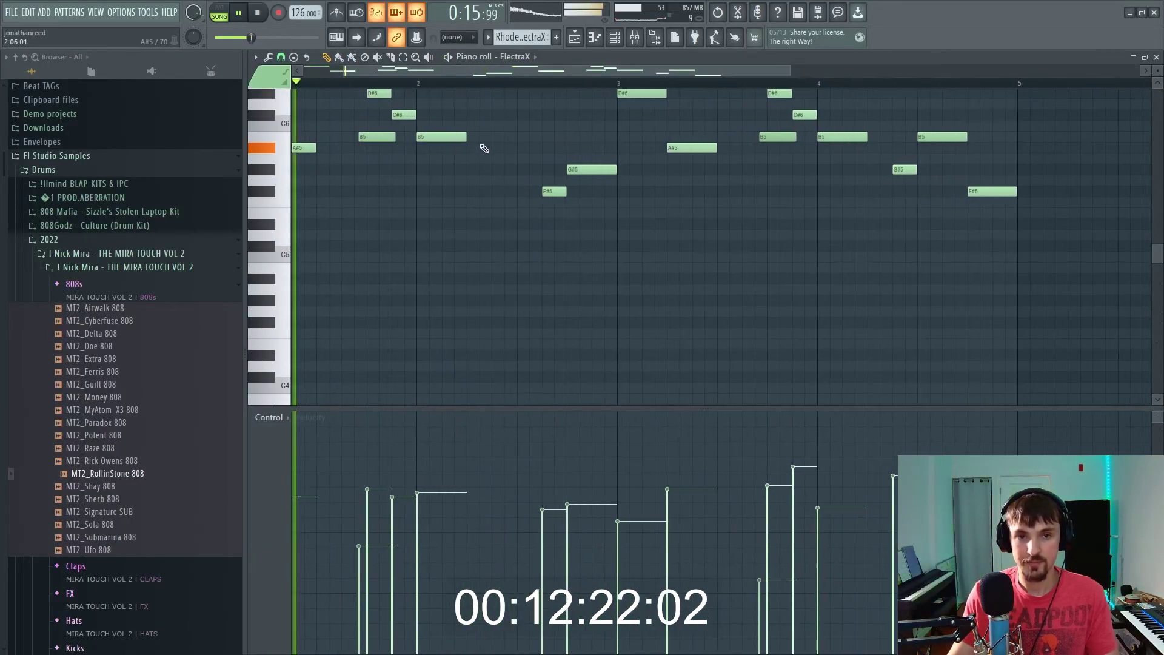
key(space)
key(space)
drag(461, 139, 541, 152)
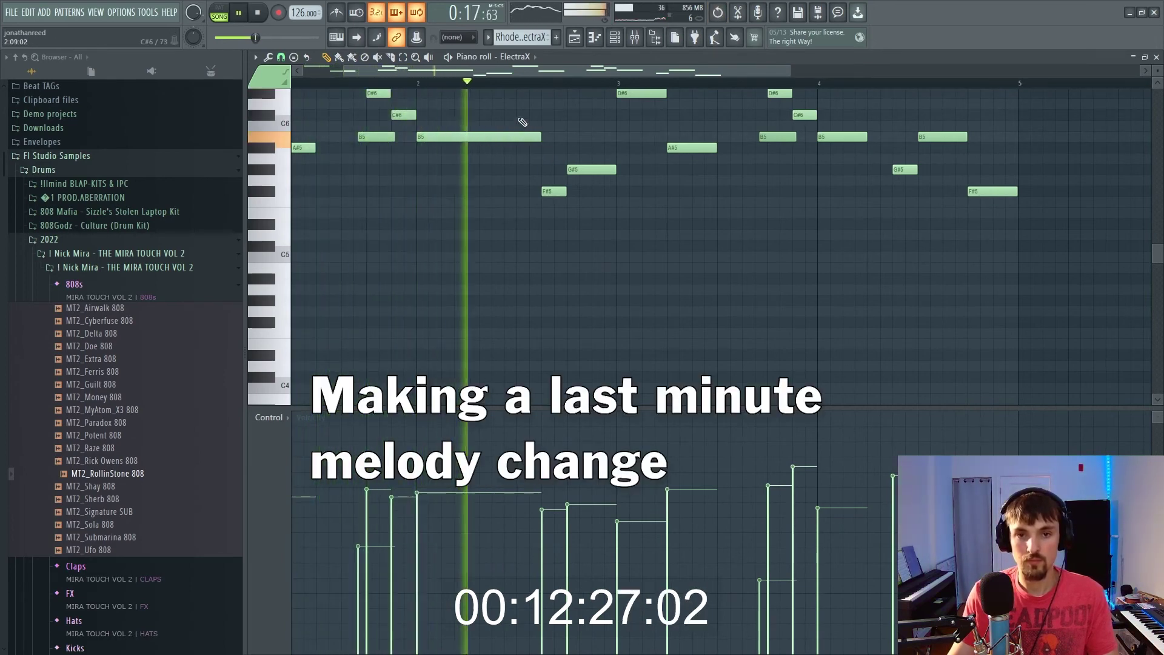
Step: Lengthen the B5 at the start of bar 4 of the ElectraX melody up to the following G#5
scroll(758, 132, up, 4)
scroll(763, 224, down, 2)
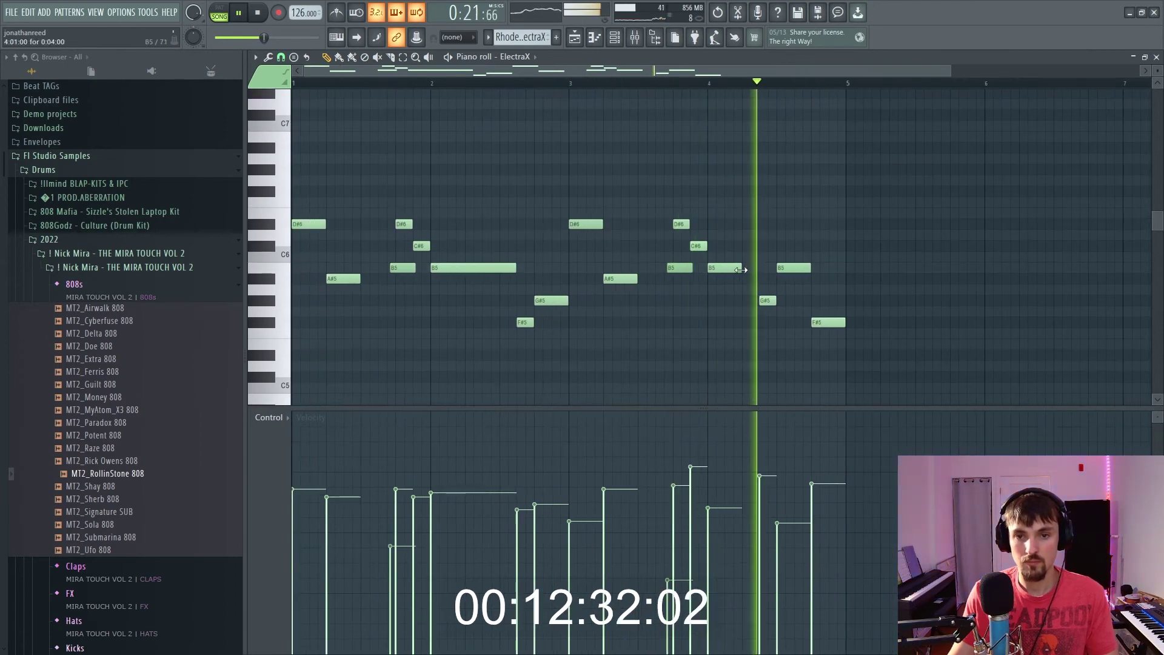
drag(753, 272, 761, 272)
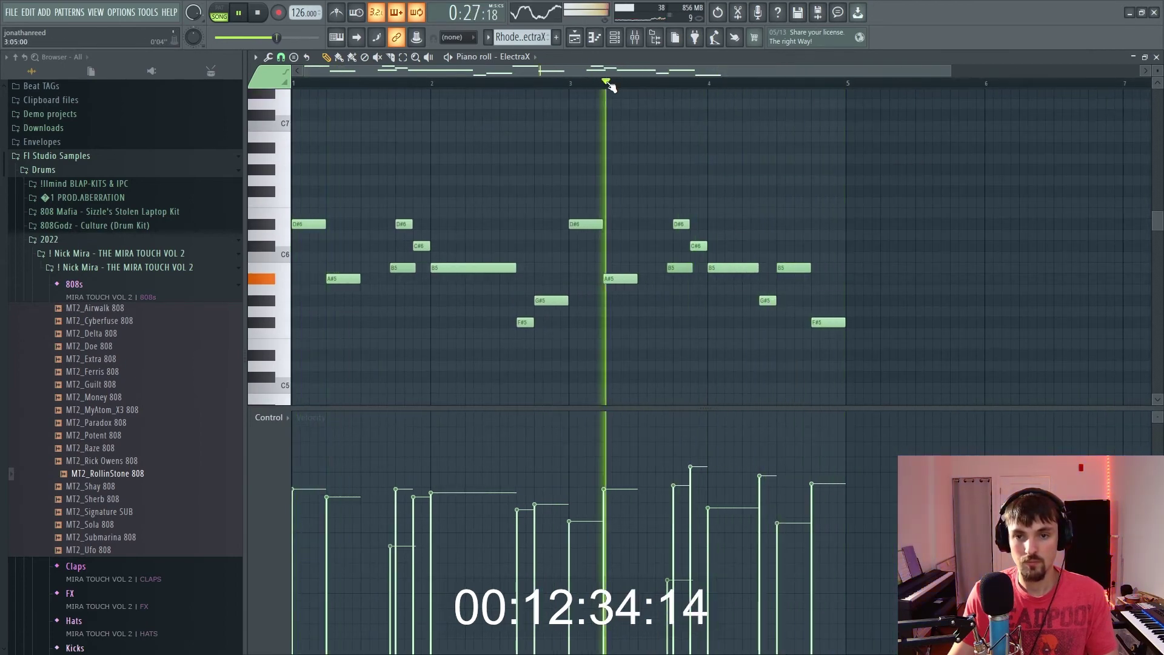